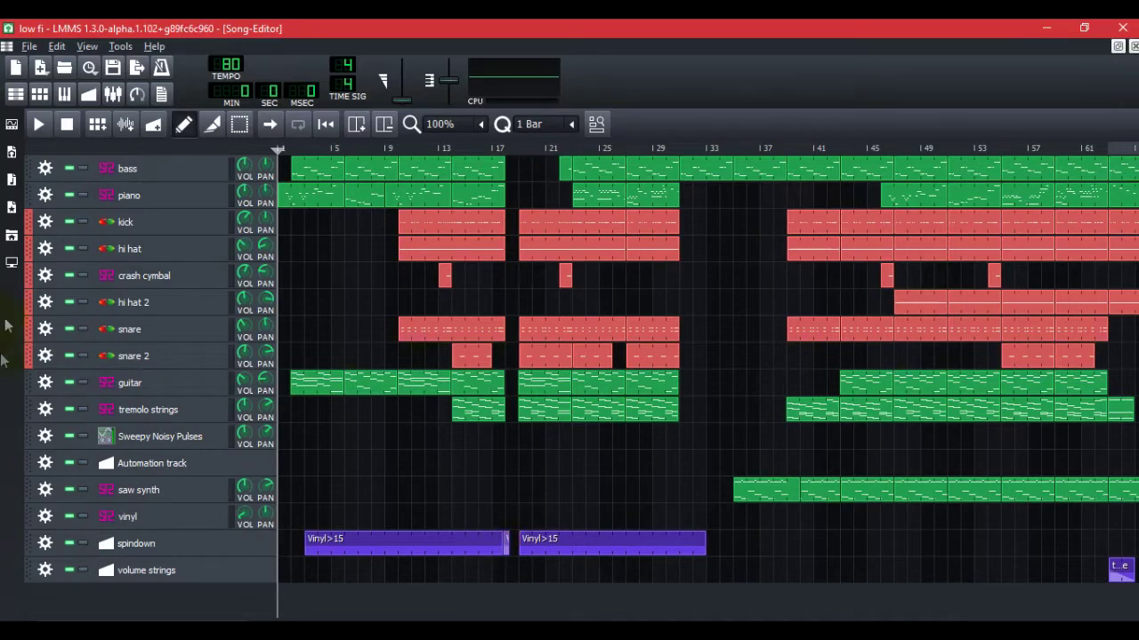
- Open the kick track's instrument window and close it again
{"action": "left_click", "coordinate": [124, 222]}
{"action": "left_click", "coordinate": [233, 248]}
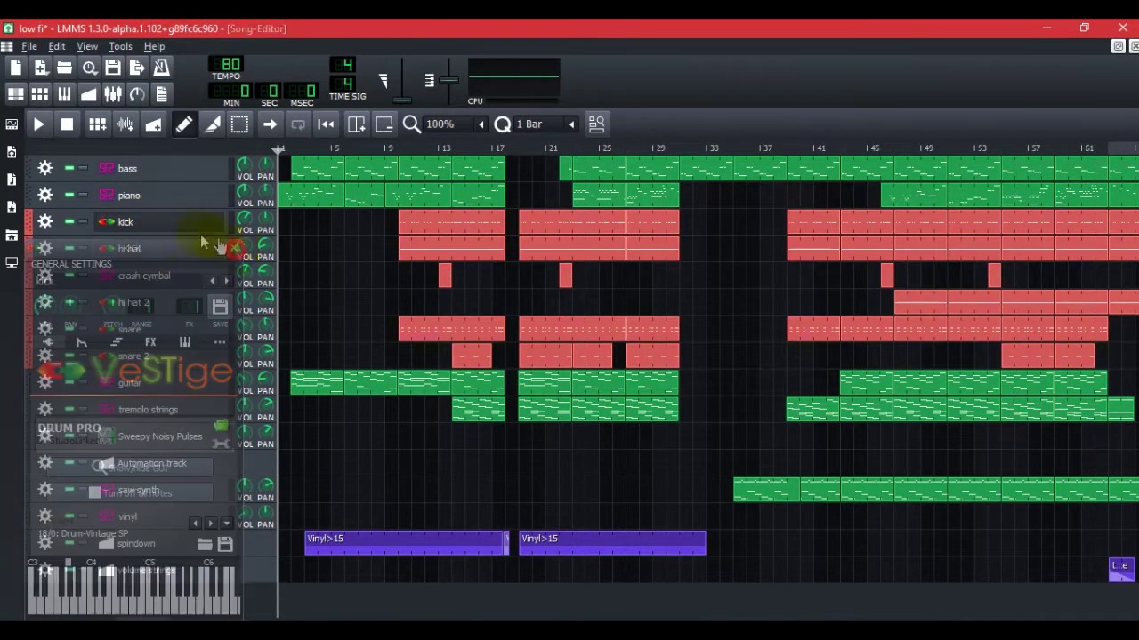
{"action": "left_click", "coordinate": [169, 222]}
{"action": "left_click", "coordinate": [233, 249]}
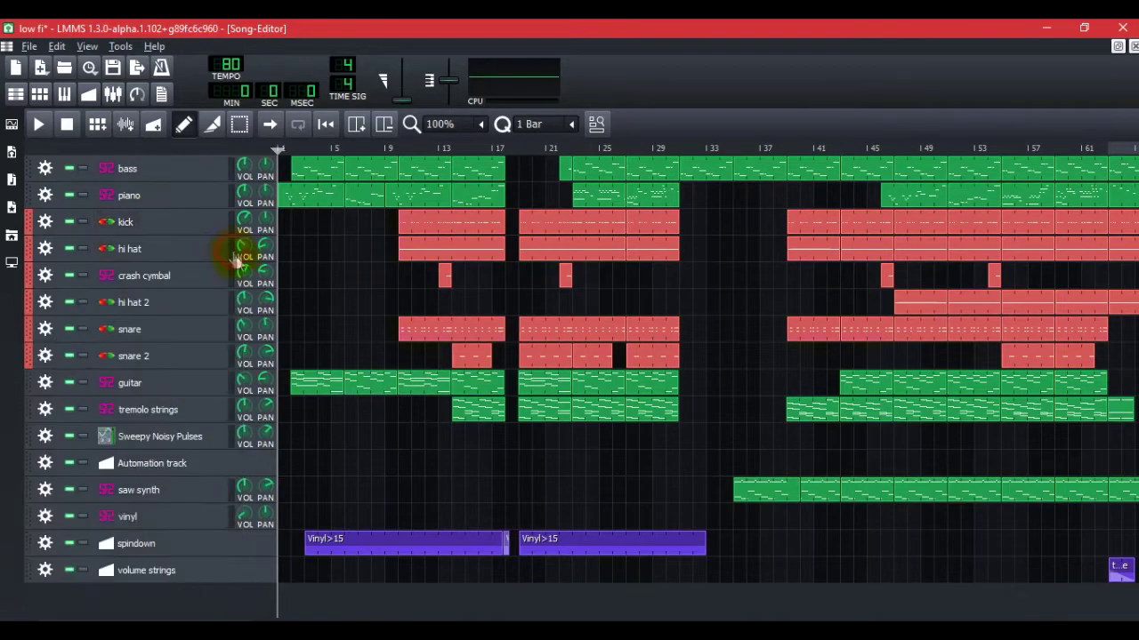
- Select the VST plugins directory path on the Settings Paths page, then close without changes
{"action": "left_click", "coordinate": [59, 47]}
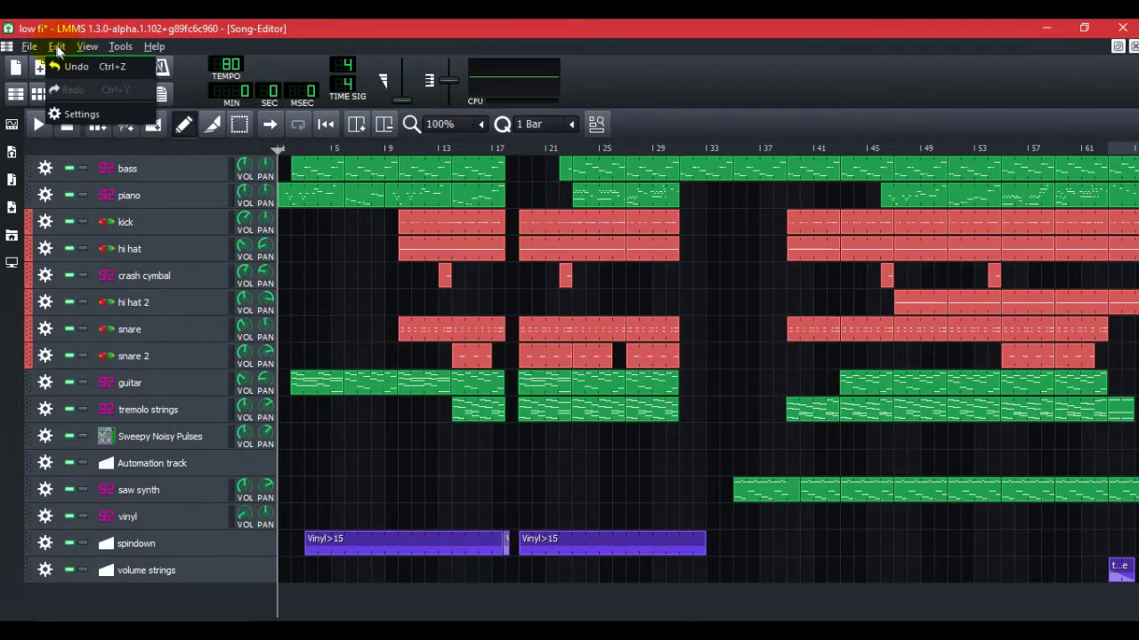
{"action": "left_click", "coordinate": [71, 111]}
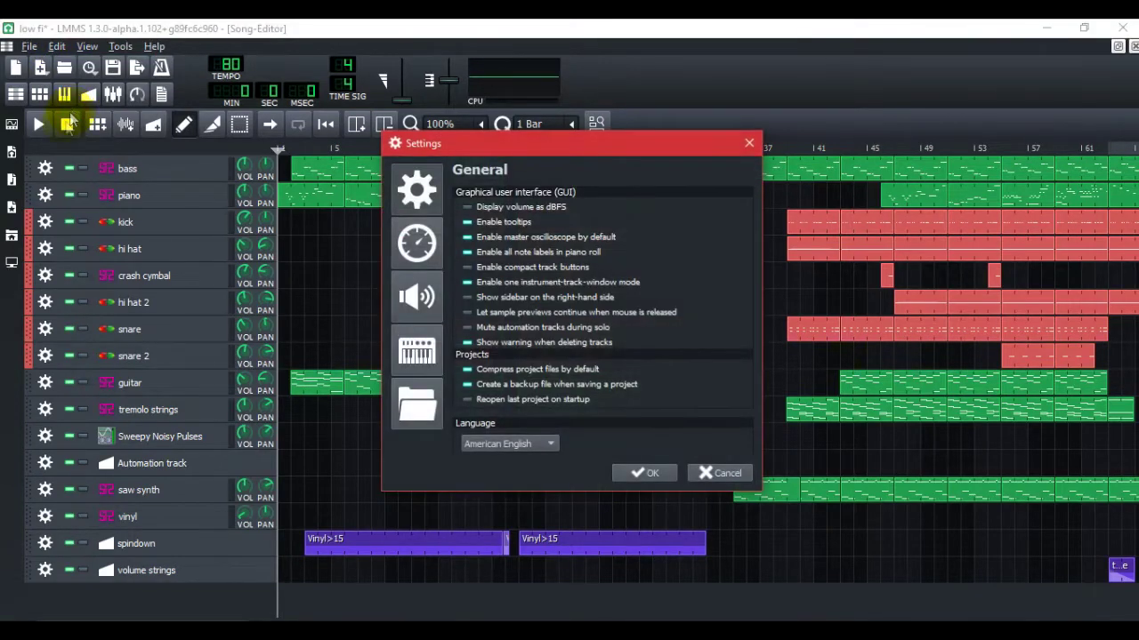
{"action": "left_click", "coordinate": [418, 407]}
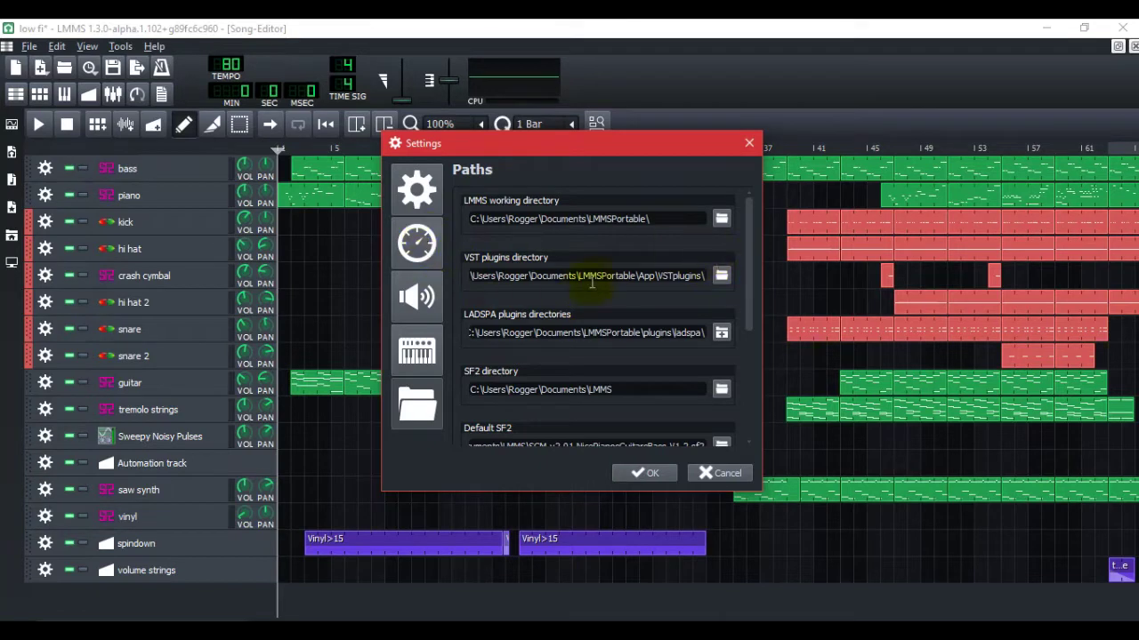
{"action": "triple_click", "coordinate": [509, 275]}
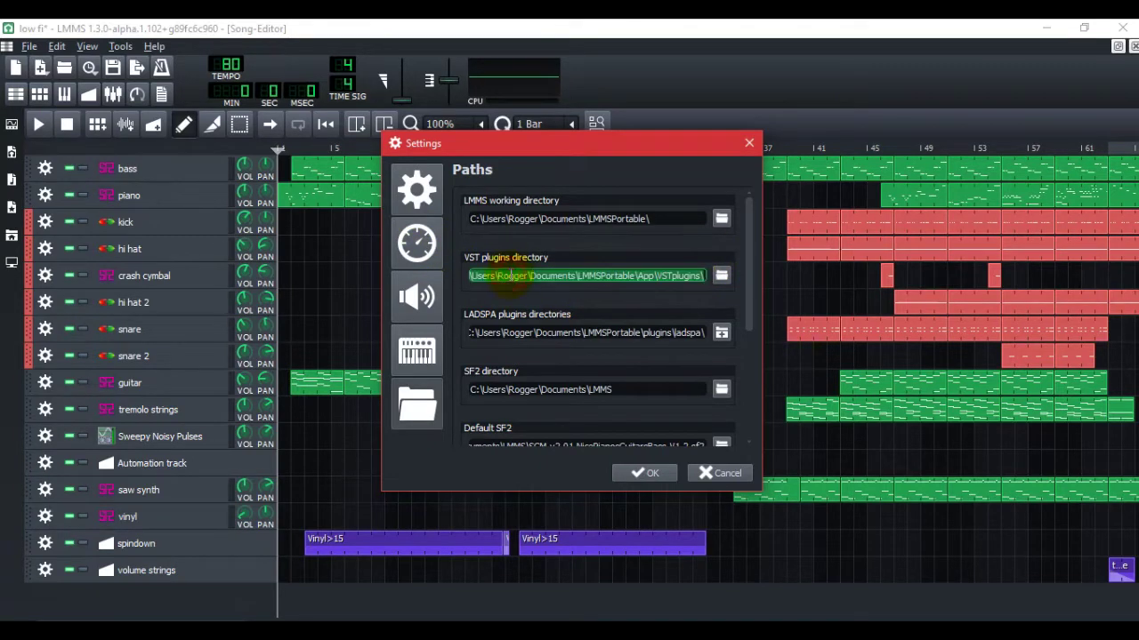
{"action": "left_click", "coordinate": [721, 472]}
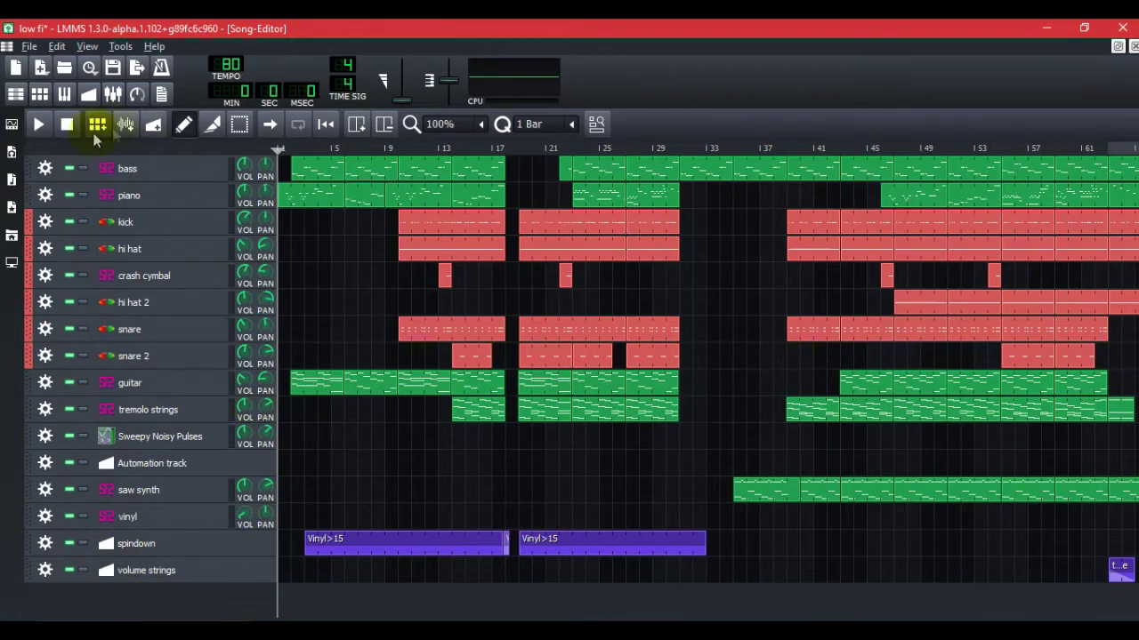
- Drag VeSTige from the Instrument Plugins sidebar into the song and open the new track's window
{"action": "left_click", "coordinate": [12, 125]}
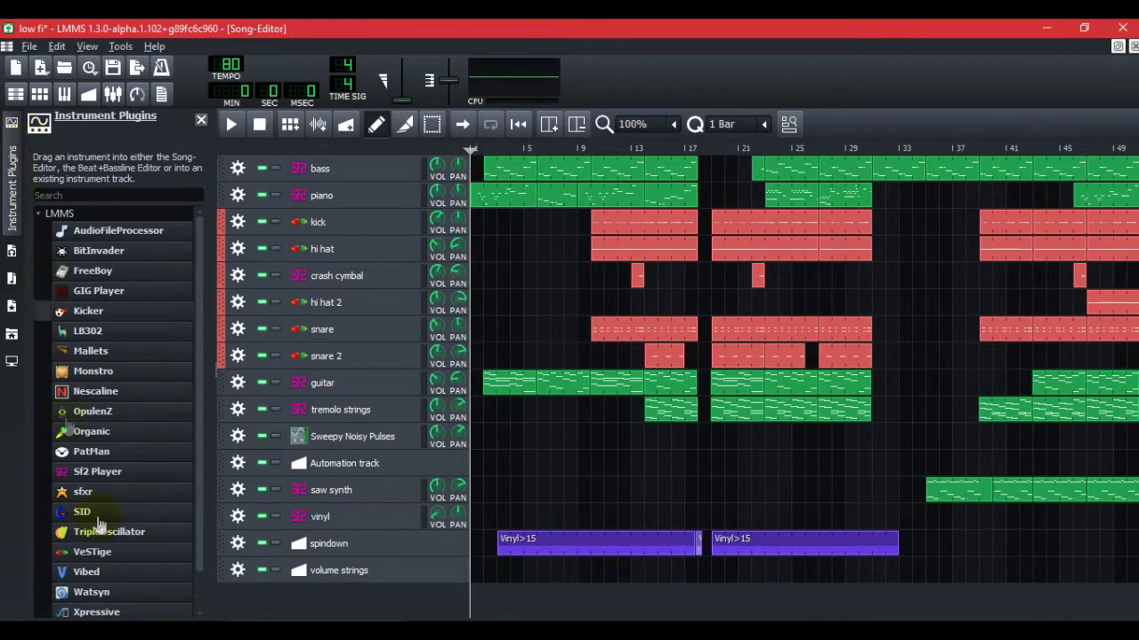
{"action": "scroll", "coordinate": [98, 533], "scroll_direction": "down", "scroll_amount": 2}
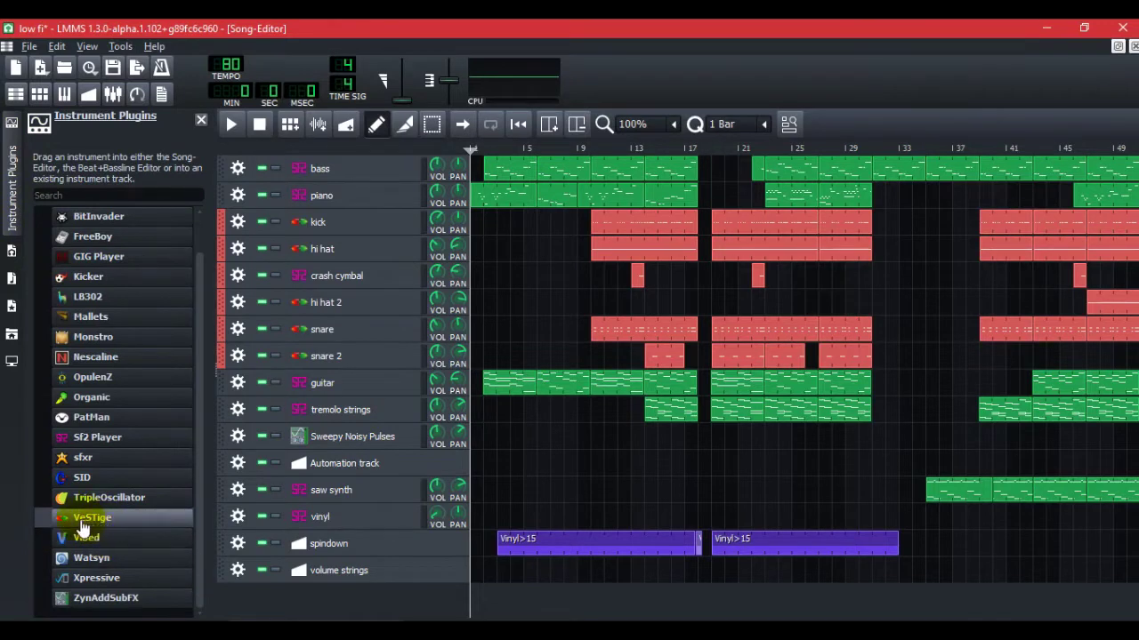
{"action": "left_click", "coordinate": [90, 527]}
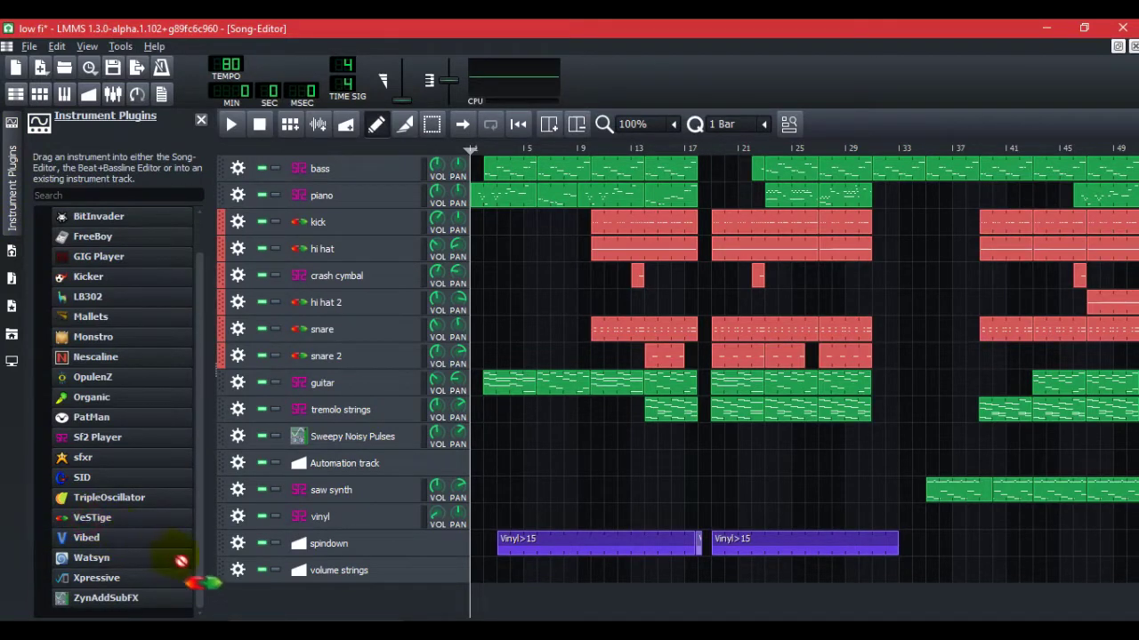
{"action": "mouse_move", "coordinate": [90, 526]}
{"action": "left_mouse_down"}
{"action": "mouse_move", "coordinate": [289, 603]}
{"action": "mouse_move", "coordinate": [284, 594]}
{"action": "left_mouse_up"}
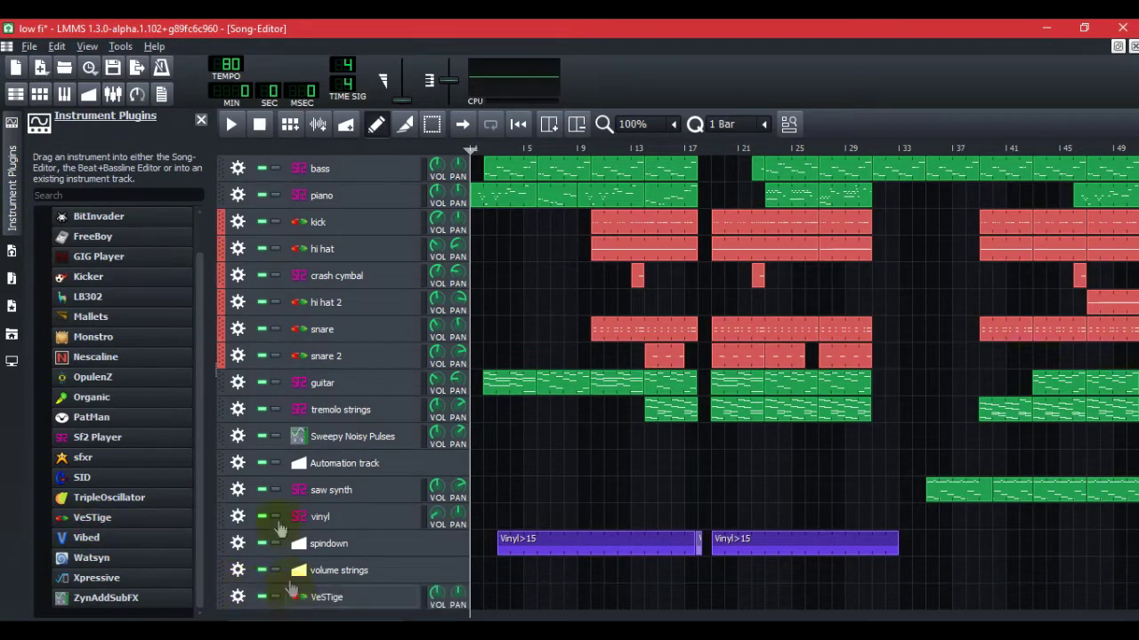
{"action": "left_click", "coordinate": [202, 121]}
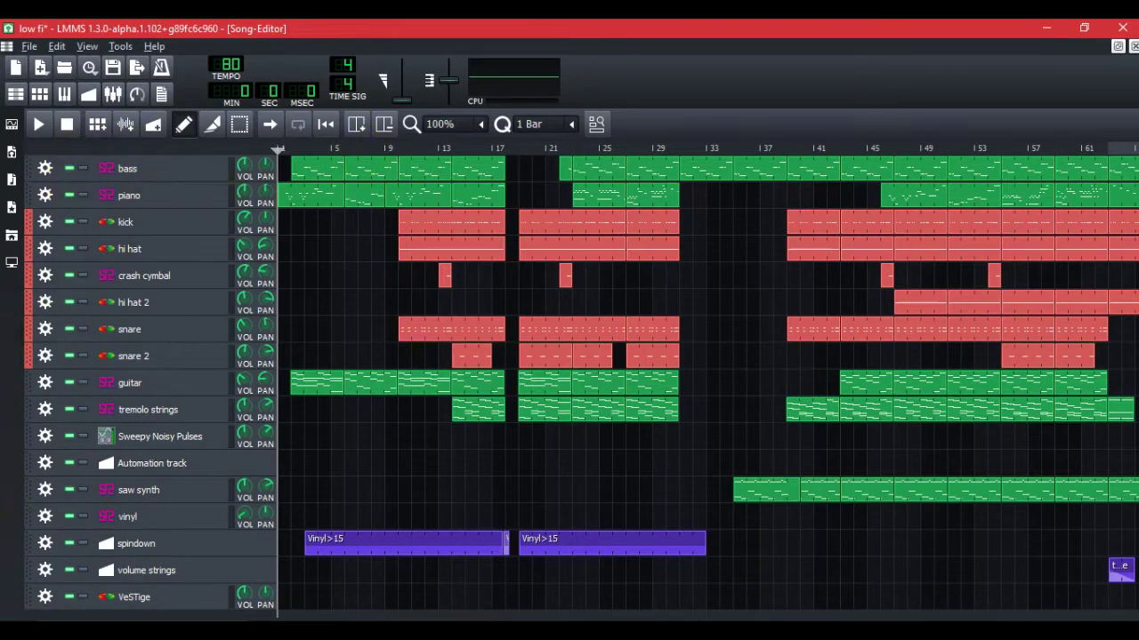
{"action": "left_click", "coordinate": [143, 602]}
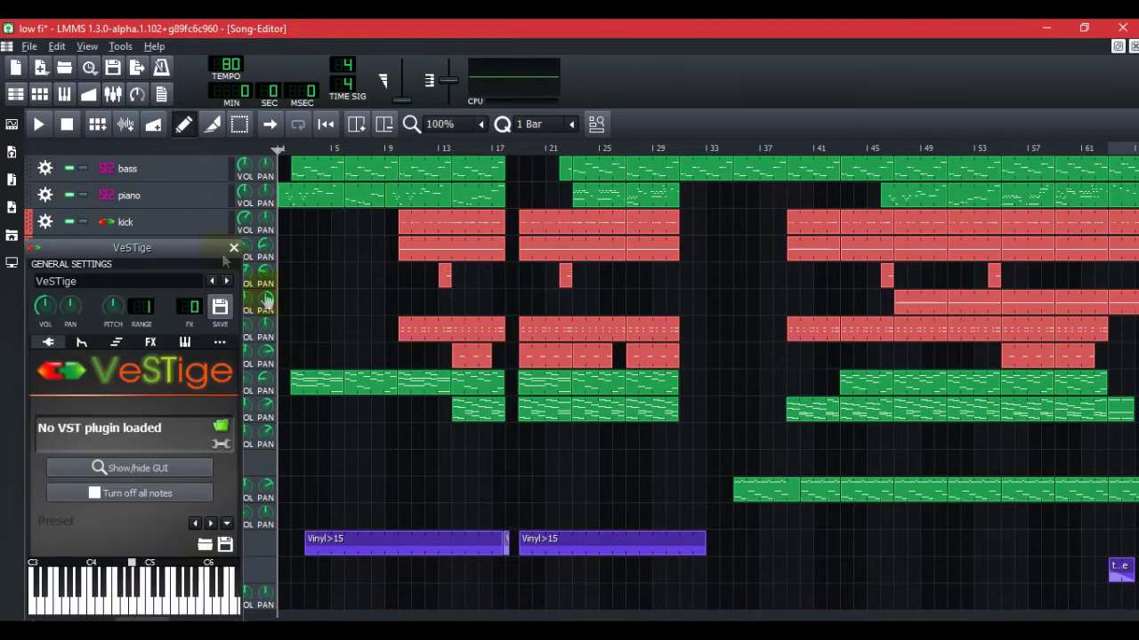
- Move the VeSTige window and play several test notes on its keyboard, up to C6
{"action": "left_click_drag", "start_coordinate": [138, 252], "coordinate": [519, 216]}
{"action": "left_click", "coordinate": [500, 556]}
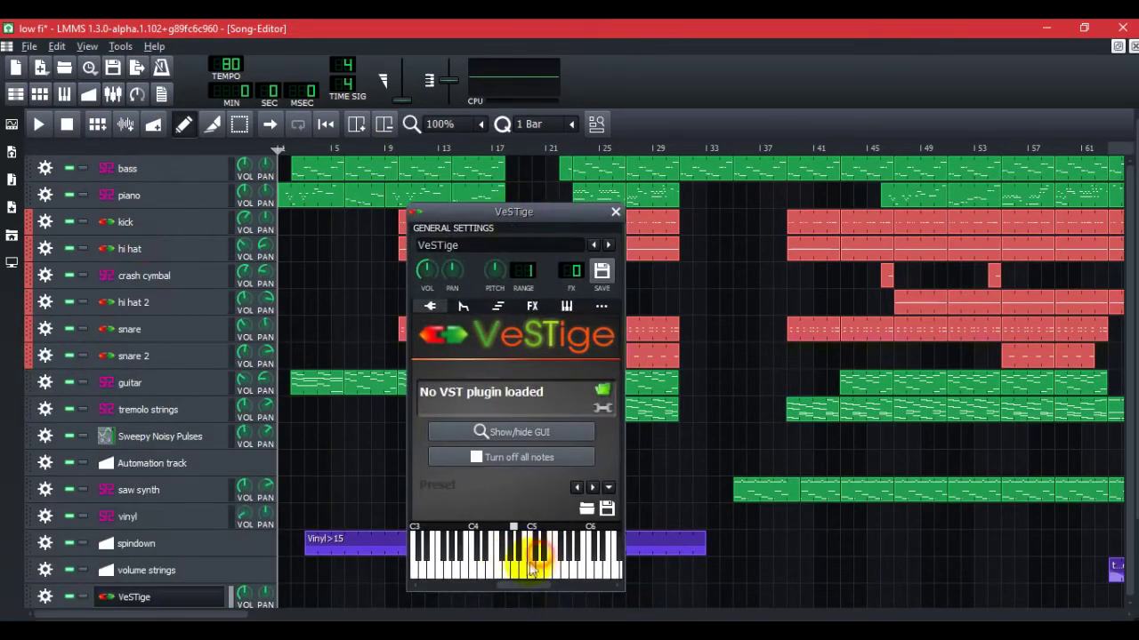
{"action": "left_click", "coordinate": [469, 562]}
{"action": "left_click", "coordinate": [534, 559]}
{"action": "left_click", "coordinate": [478, 556]}
{"action": "left_click", "coordinate": [521, 556]}
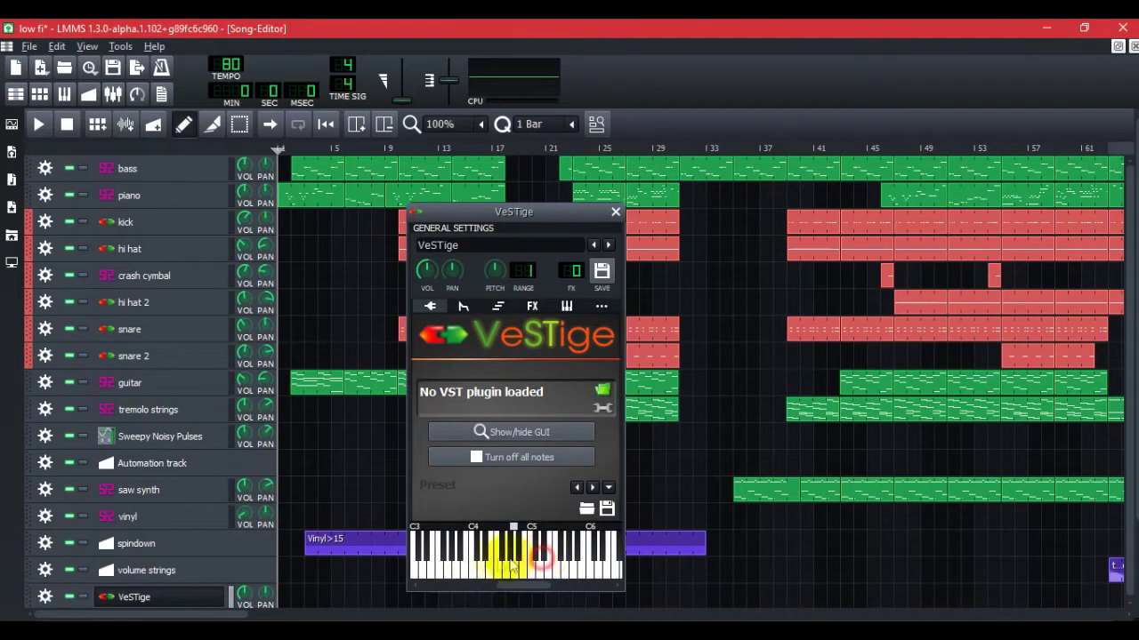
{"action": "left_click", "coordinate": [571, 562]}
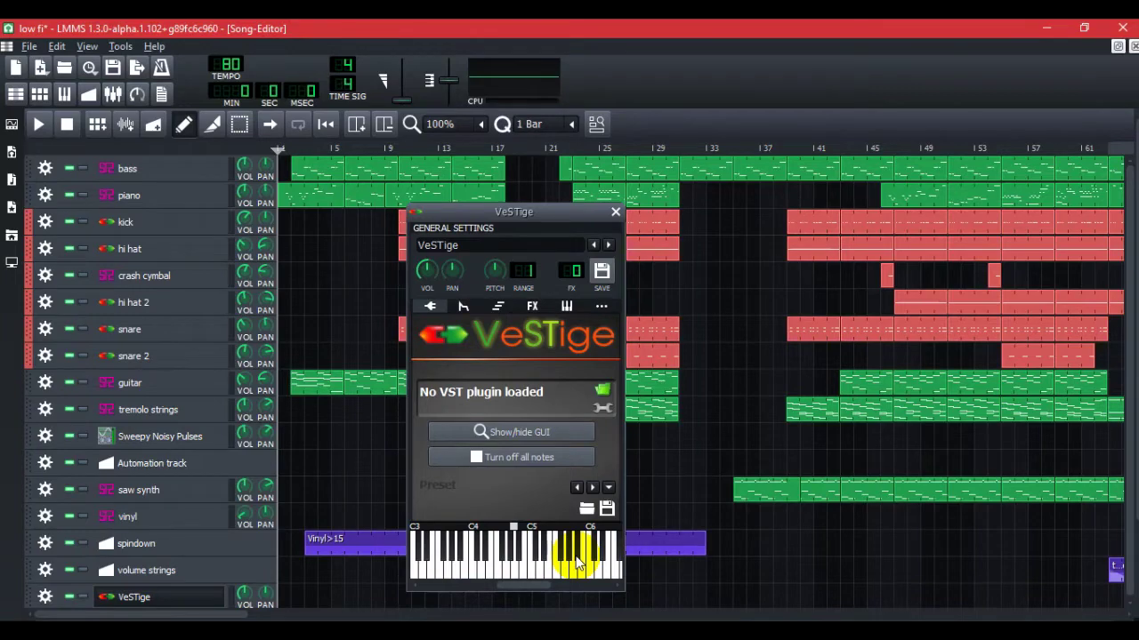
- Reposition the VeSTige window and bring up the Open VST plugin file dialog
{"action": "left_click_drag", "start_coordinate": [513, 215], "coordinate": [562, 174]}
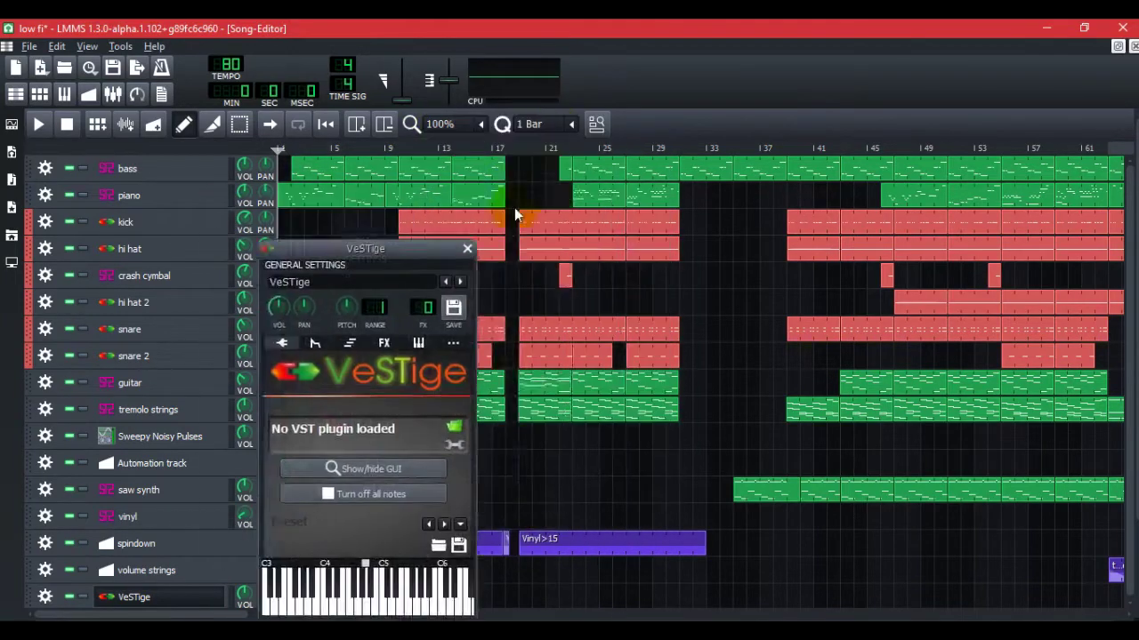
{"action": "left_click", "coordinate": [575, 388]}
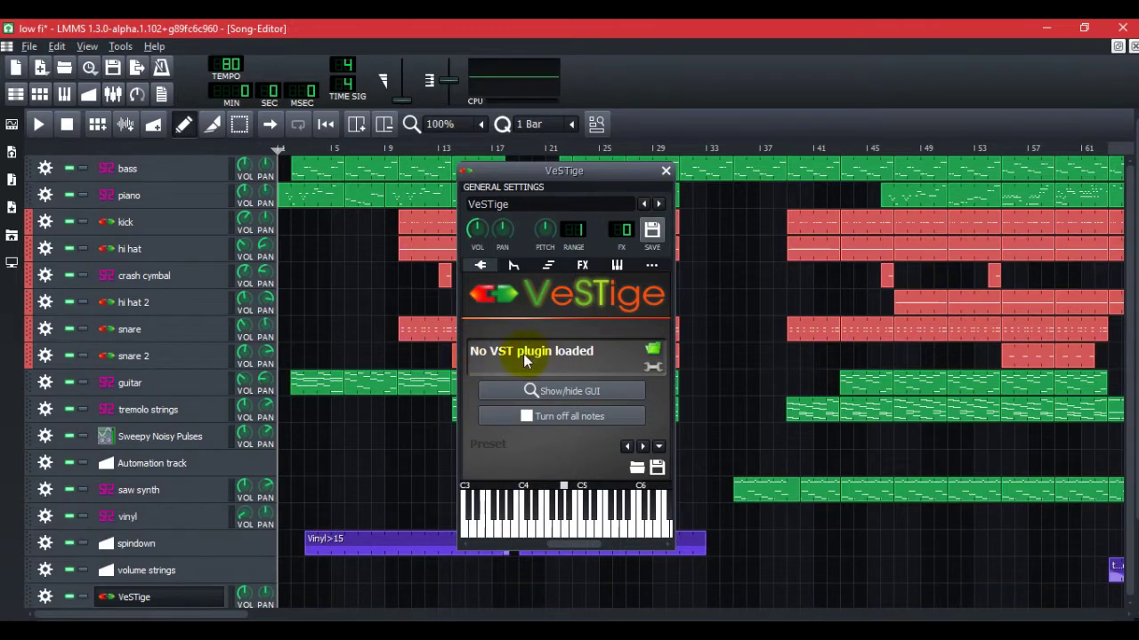
{"action": "left_click", "coordinate": [652, 352]}
- Pick bass vst.dll from the VSTplugins folder and load it into VeSTige
{"action": "mouse_move", "coordinate": [548, 142]}
{"action": "left_mouse_down"}
{"action": "mouse_move", "coordinate": [571, 202]}
{"action": "mouse_move", "coordinate": [549, 162]}
{"action": "left_mouse_up"}
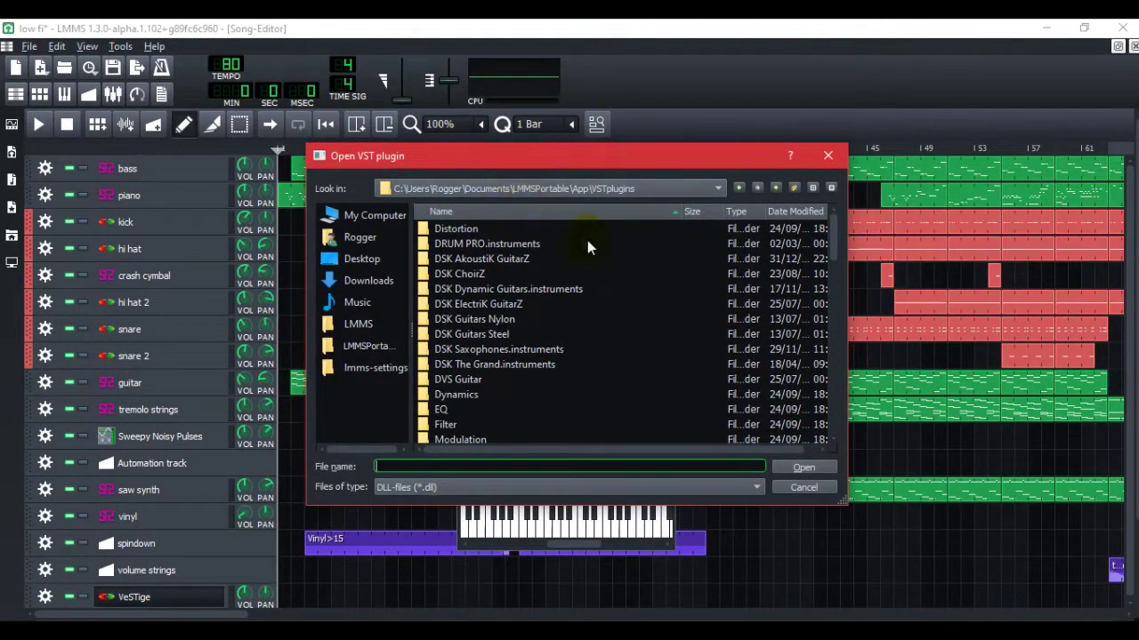
{"action": "scroll", "coordinate": [556, 363], "scroll_direction": "down", "scroll_amount": 4}
{"action": "scroll", "coordinate": [556, 363], "scroll_direction": "down", "scroll_amount": 2}
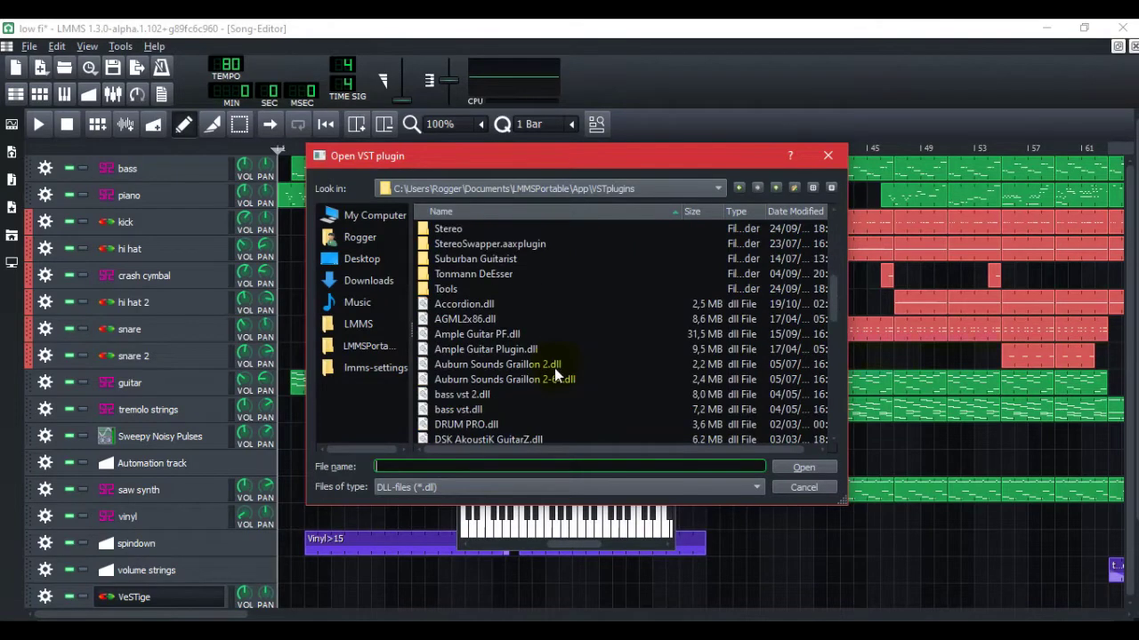
{"action": "scroll", "coordinate": [552, 368], "scroll_direction": "down", "scroll_amount": 2}
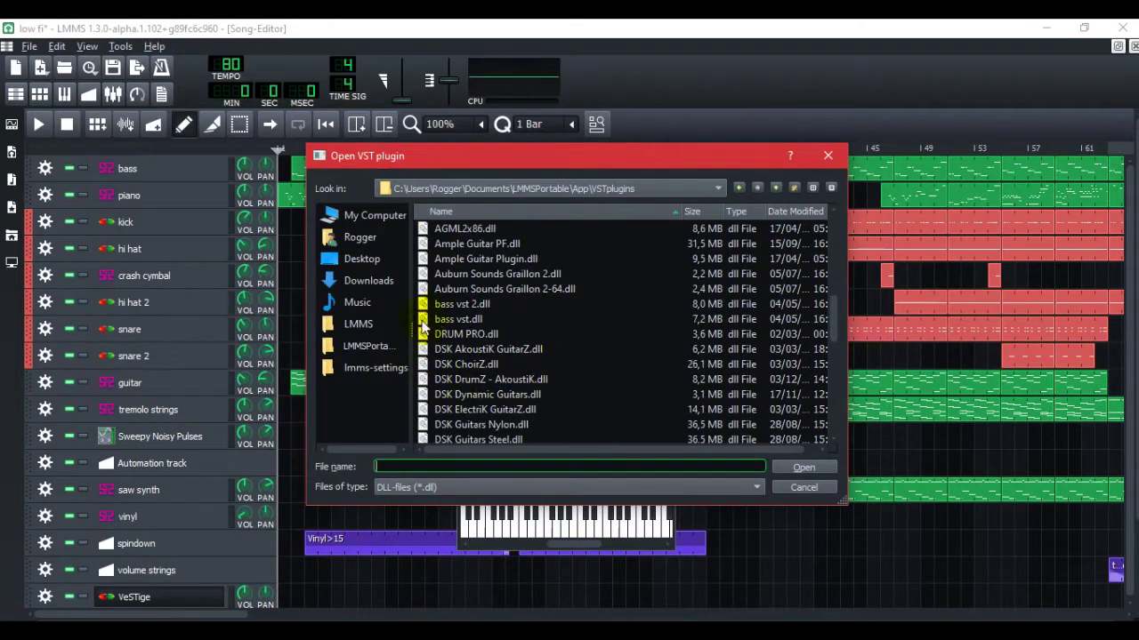
{"action": "left_click", "coordinate": [442, 320]}
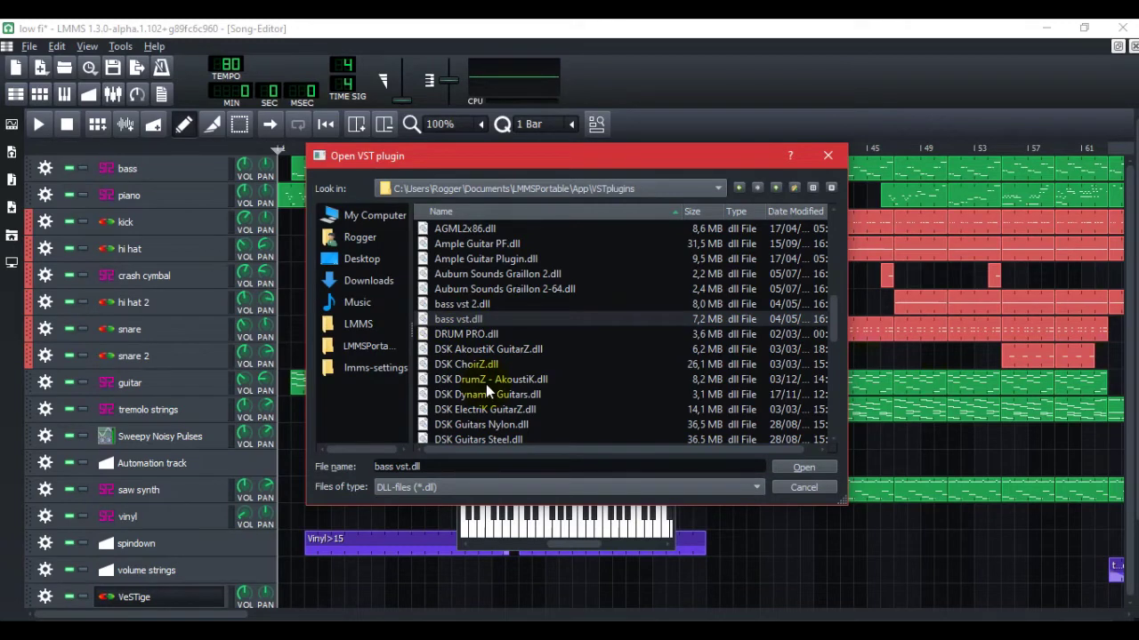
{"action": "scroll", "coordinate": [512, 391], "scroll_direction": "up", "scroll_amount": 5}
{"action": "scroll", "coordinate": [511, 391], "scroll_direction": "up", "scroll_amount": 3}
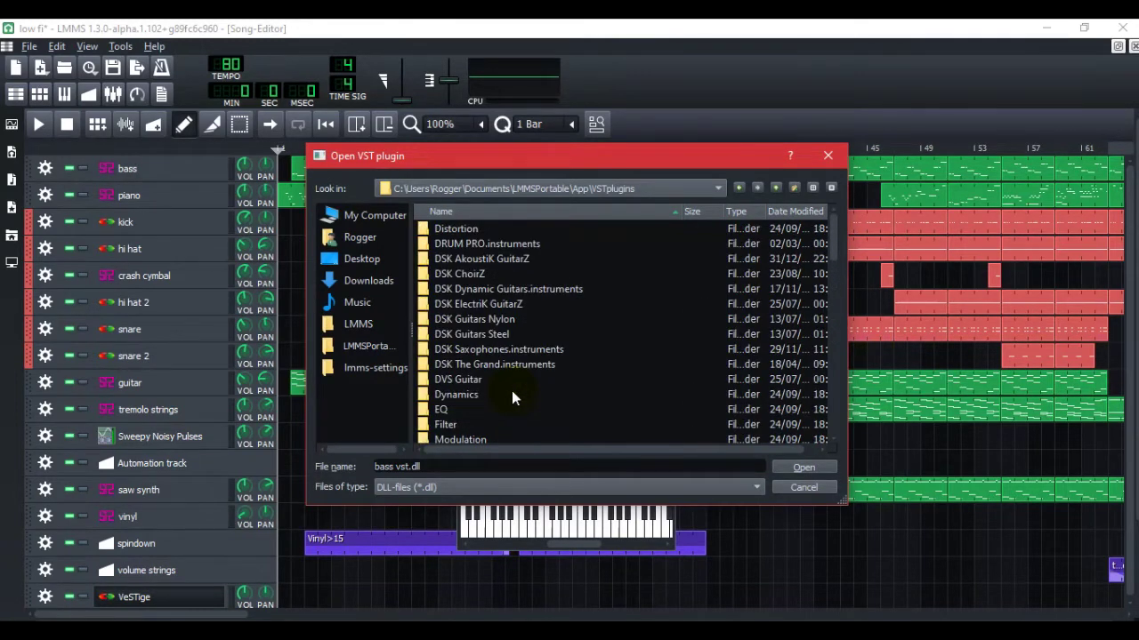
{"action": "scroll", "coordinate": [449, 334], "scroll_direction": "down", "scroll_amount": 5}
{"action": "scroll", "coordinate": [449, 331], "scroll_direction": "up", "scroll_amount": 3}
{"action": "scroll", "coordinate": [453, 331], "scroll_direction": "up", "scroll_amount": 2}
{"action": "scroll", "coordinate": [462, 334], "scroll_direction": "down", "scroll_amount": 3}
{"action": "scroll", "coordinate": [464, 335], "scroll_direction": "up", "scroll_amount": 3}
{"action": "scroll", "coordinate": [469, 336], "scroll_direction": "down", "scroll_amount": 2}
{"action": "scroll", "coordinate": [469, 334], "scroll_direction": "down", "scroll_amount": 5}
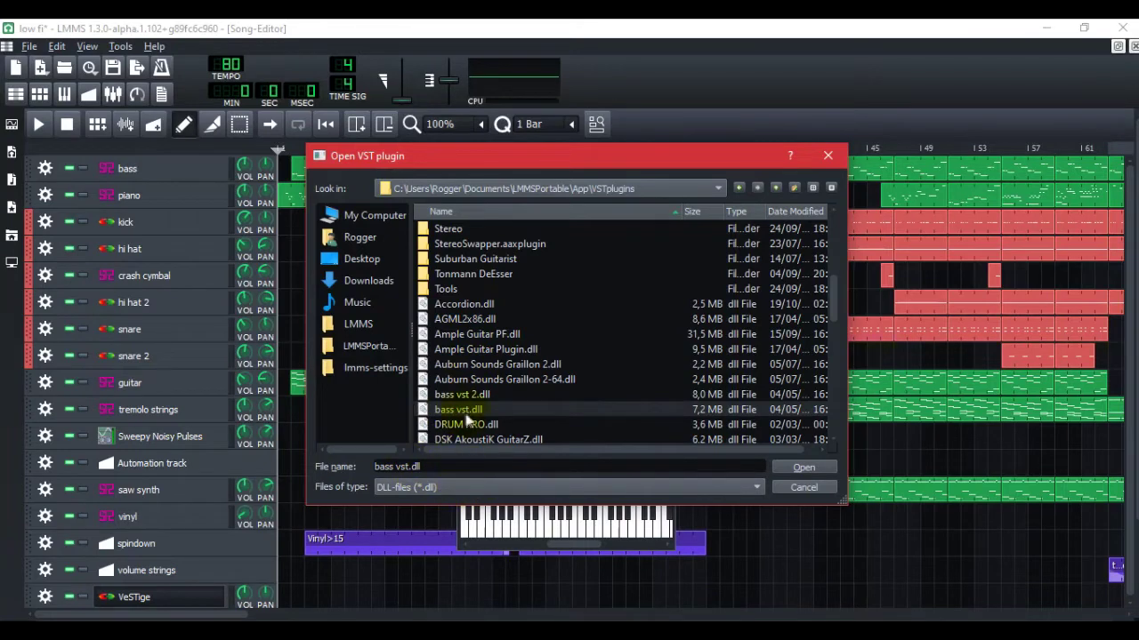
{"action": "scroll", "coordinate": [484, 413], "scroll_direction": "down", "scroll_amount": 1}
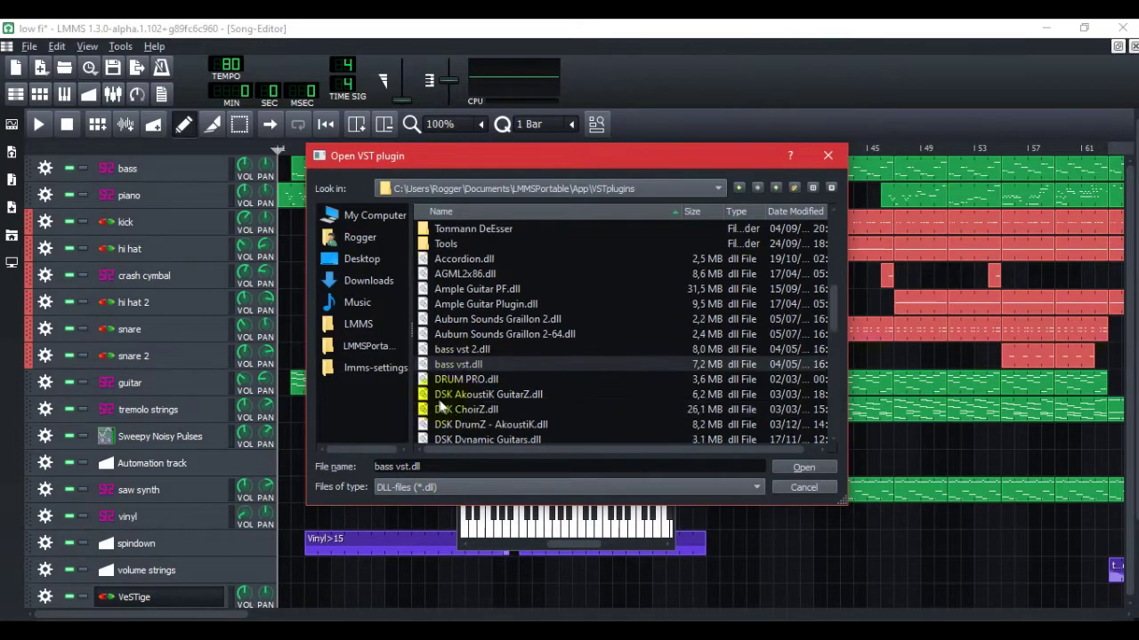
{"action": "left_click", "coordinate": [805, 469]}
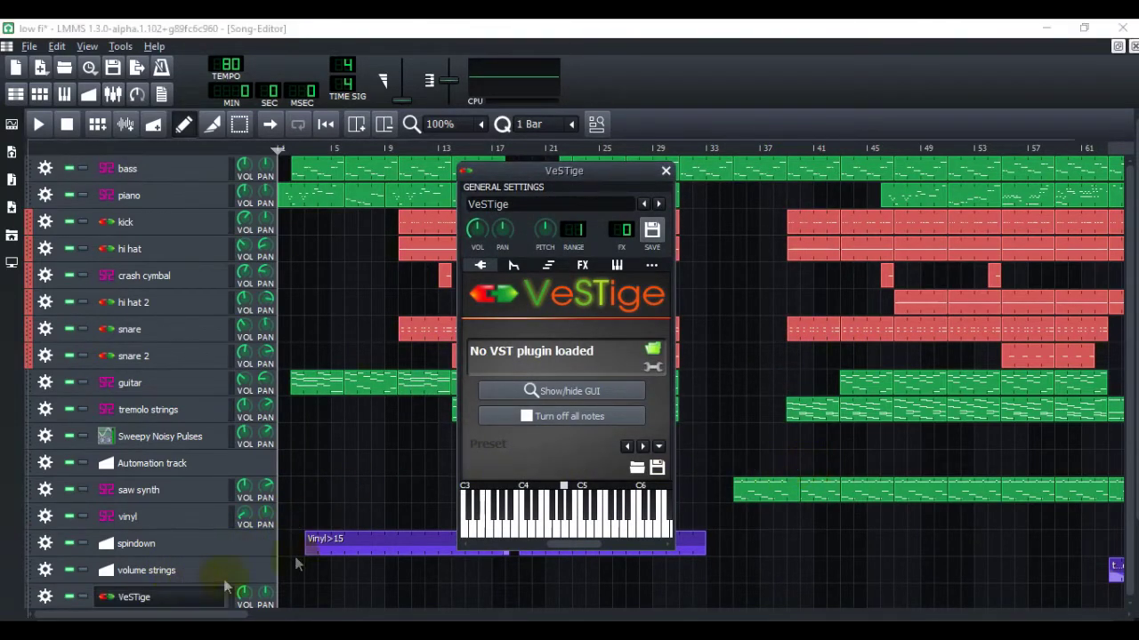
- Show the Ample Bass P Lite II interface and audition a range of bass notes
{"action": "left_click", "coordinate": [516, 388]}
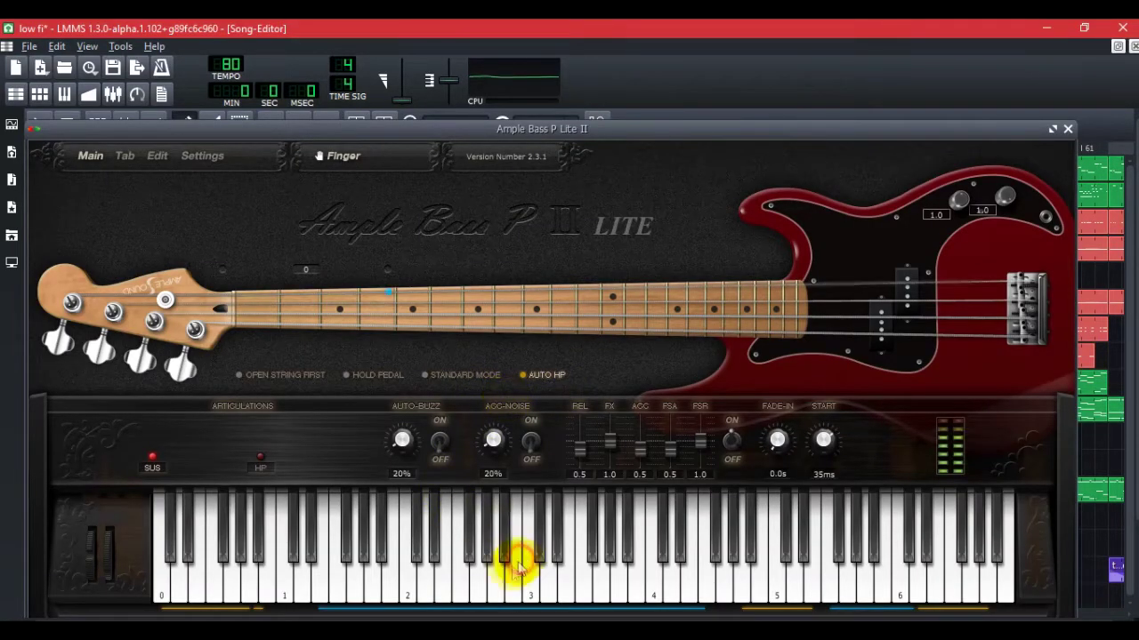
{"action": "left_click", "coordinate": [442, 578]}
{"action": "left_click", "coordinate": [715, 555]}
{"action": "left_click", "coordinate": [724, 579]}
{"action": "left_click", "coordinate": [617, 579]}
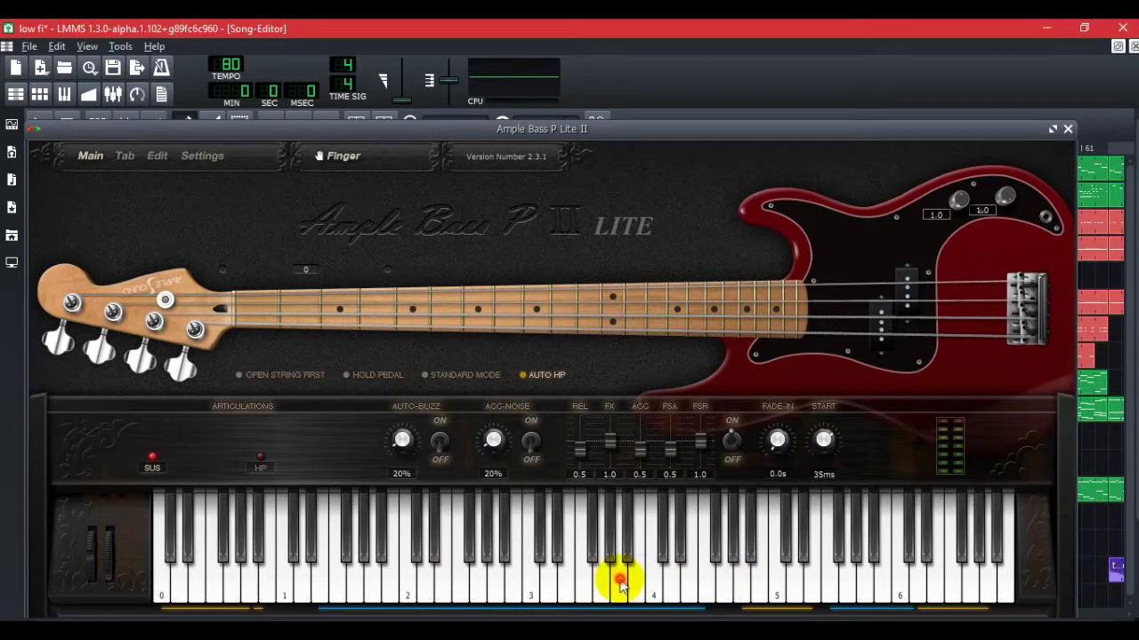
{"action": "left_click", "coordinate": [534, 583]}
{"action": "left_click", "coordinate": [444, 576]}
{"action": "left_click", "coordinate": [366, 577]}
{"action": "left_click", "coordinate": [453, 578]}
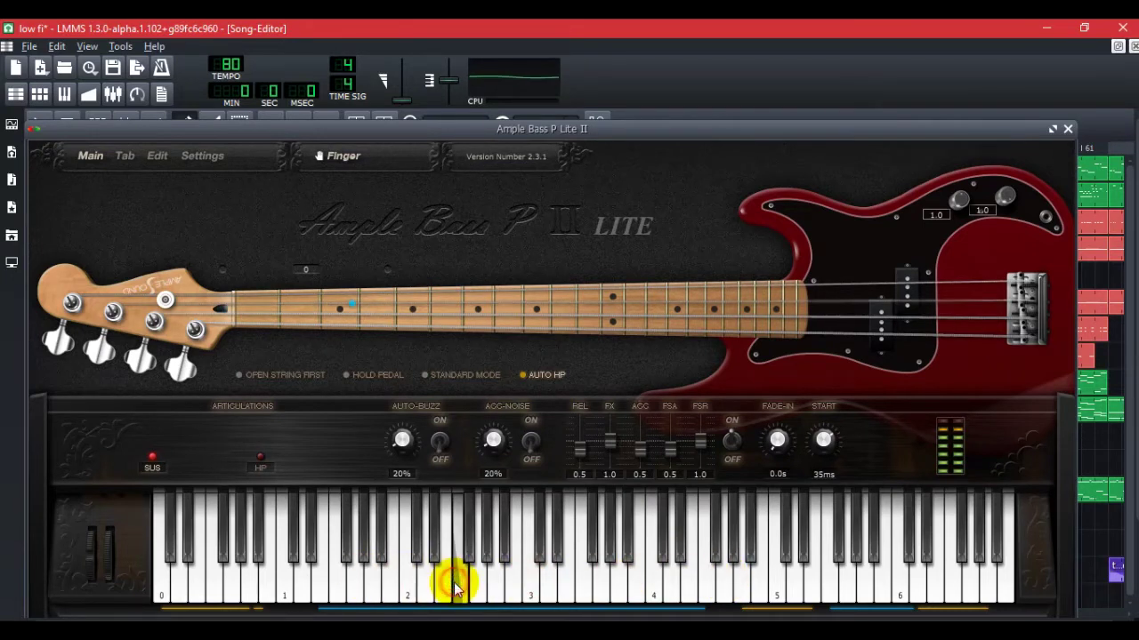
{"action": "left_click", "coordinate": [574, 582]}
{"action": "left_click", "coordinate": [452, 541]}
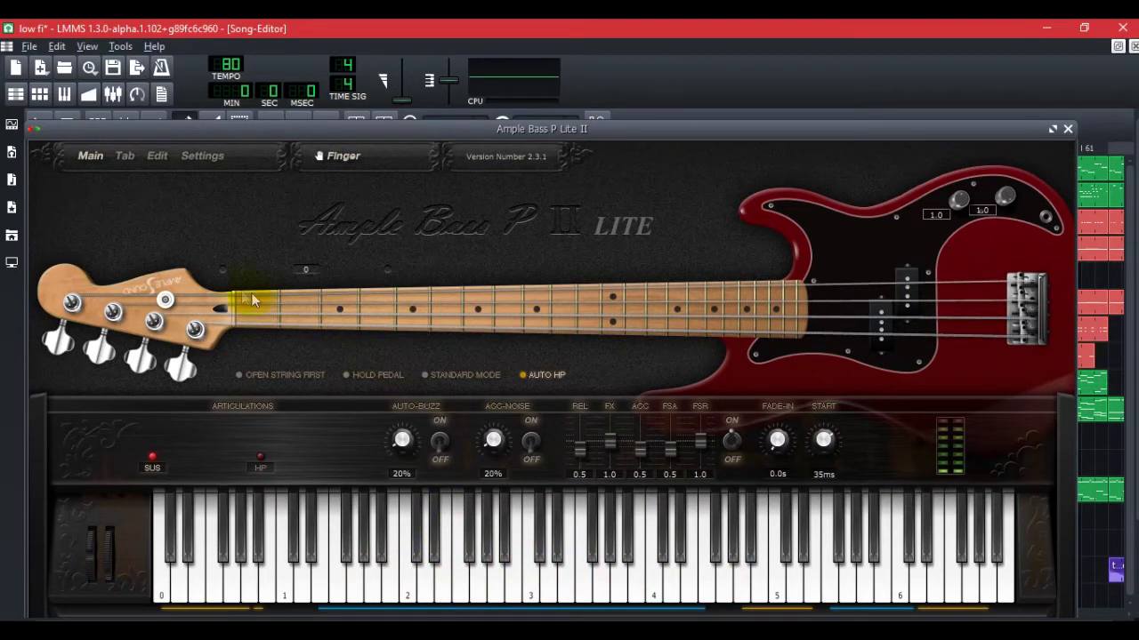
{"action": "left_click", "coordinate": [727, 558]}
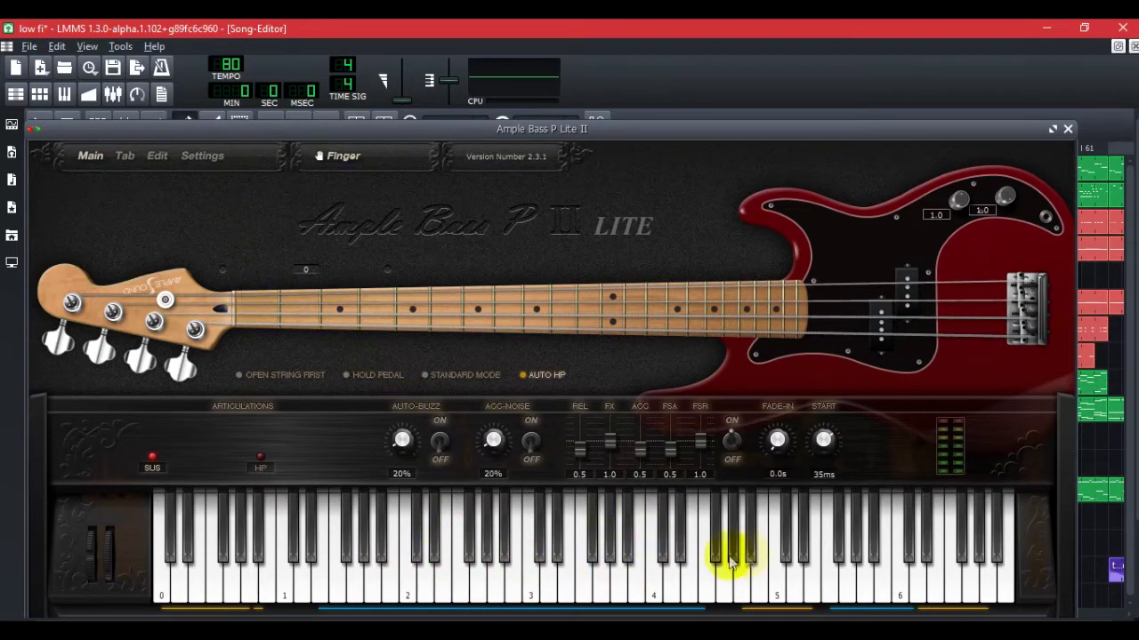
- Hide the Ample Bass interface and close the VeSTige instrument window
{"action": "left_click", "coordinate": [1068, 131]}
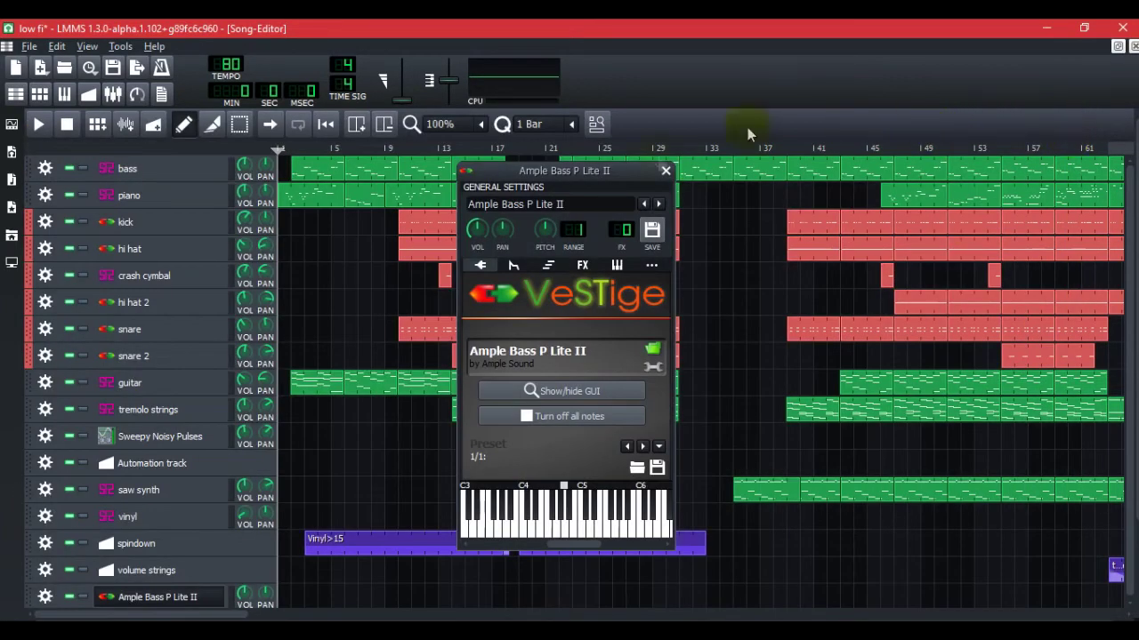
{"action": "left_click_drag", "start_coordinate": [576, 170], "coordinate": [626, 172]}
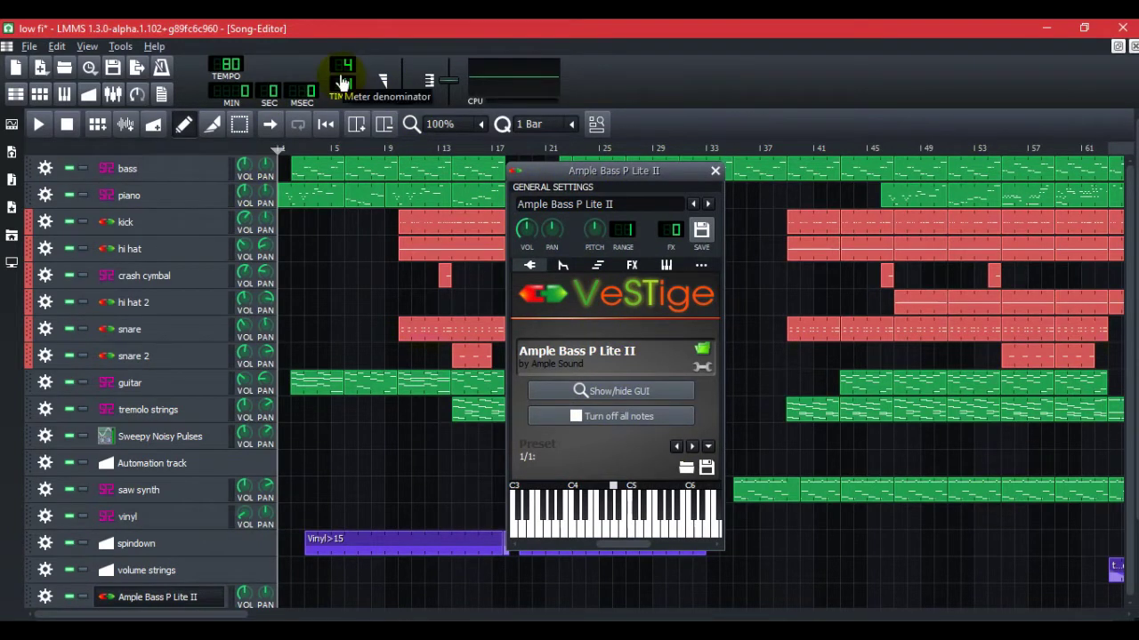
{"action": "left_click", "coordinate": [608, 388]}
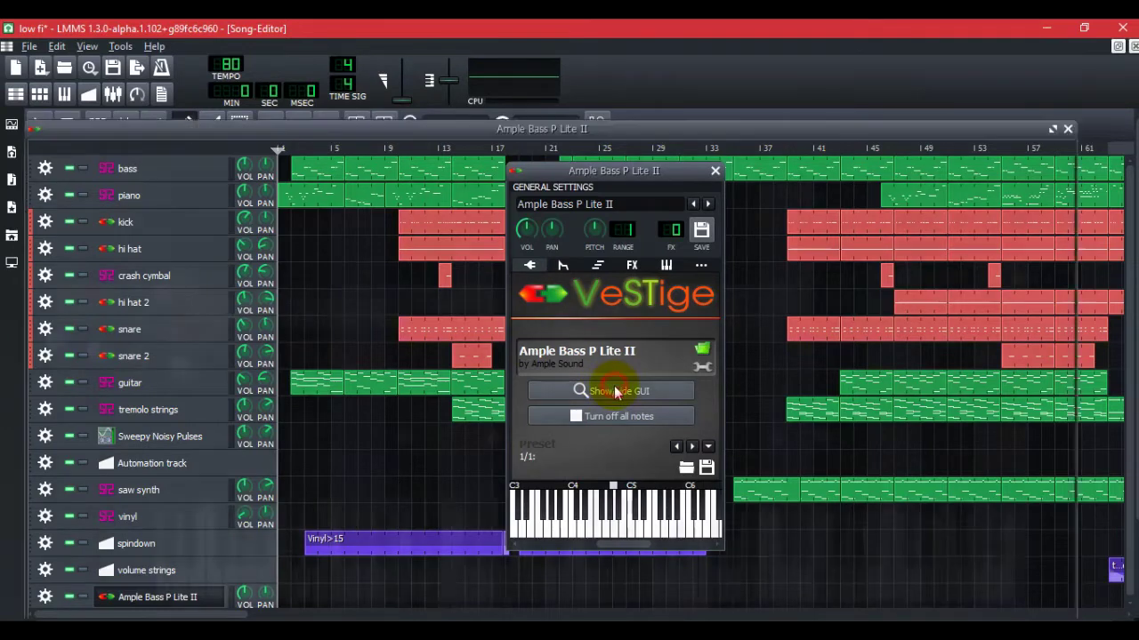
{"action": "left_click", "coordinate": [1068, 128]}
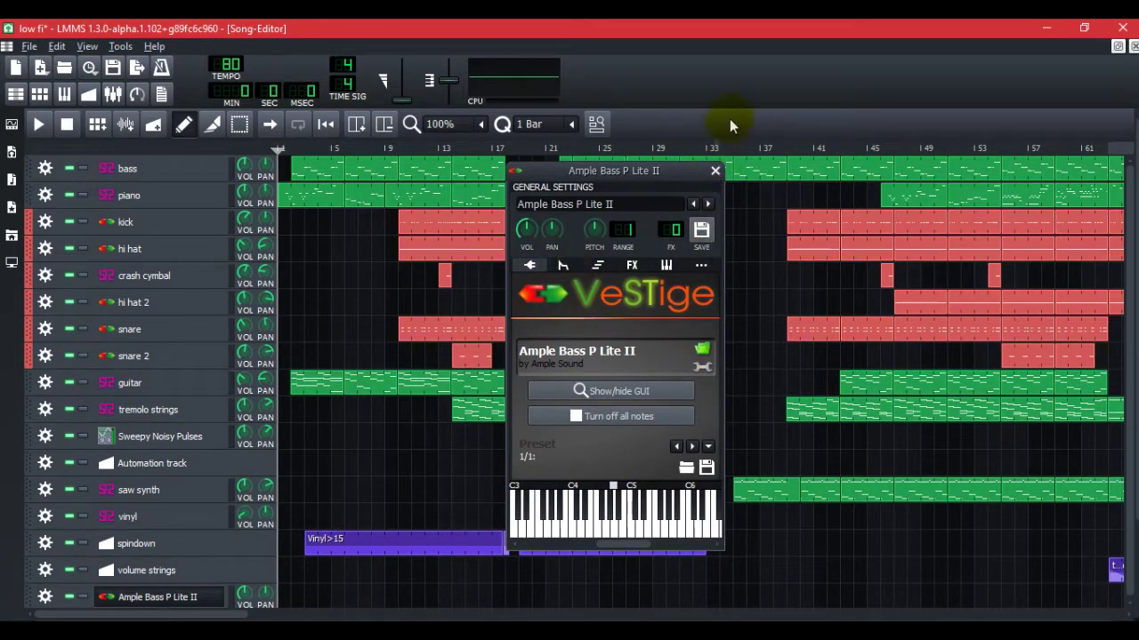
{"action": "left_click", "coordinate": [716, 171]}
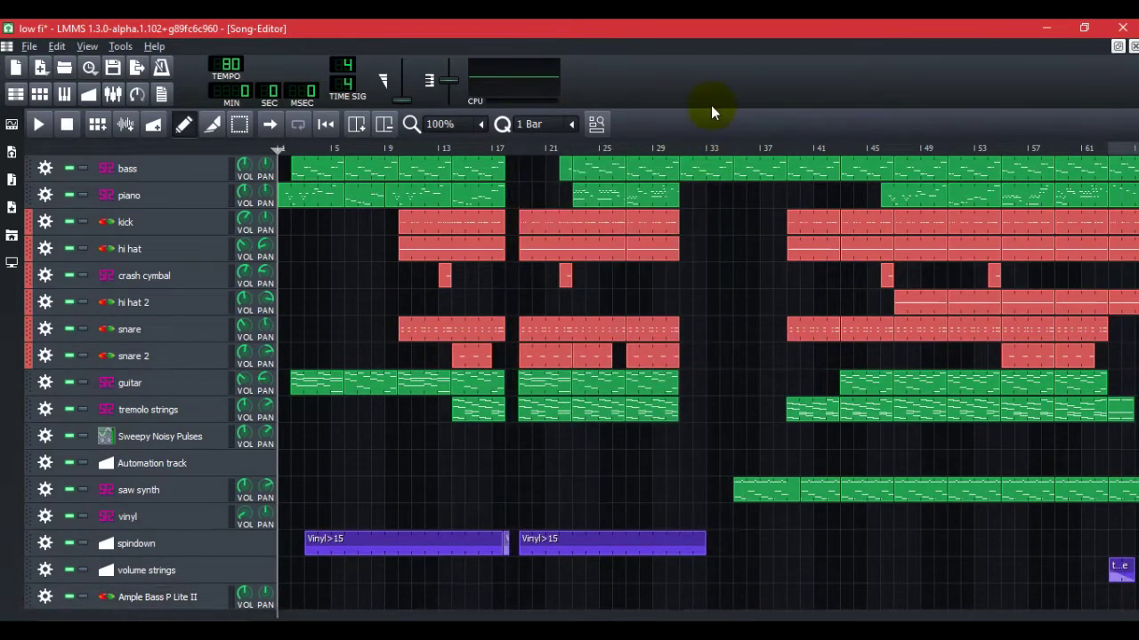
- Inspect the piano track's FX tab with delay, reverb and flanger, then close its window
{"action": "left_click", "coordinate": [163, 207]}
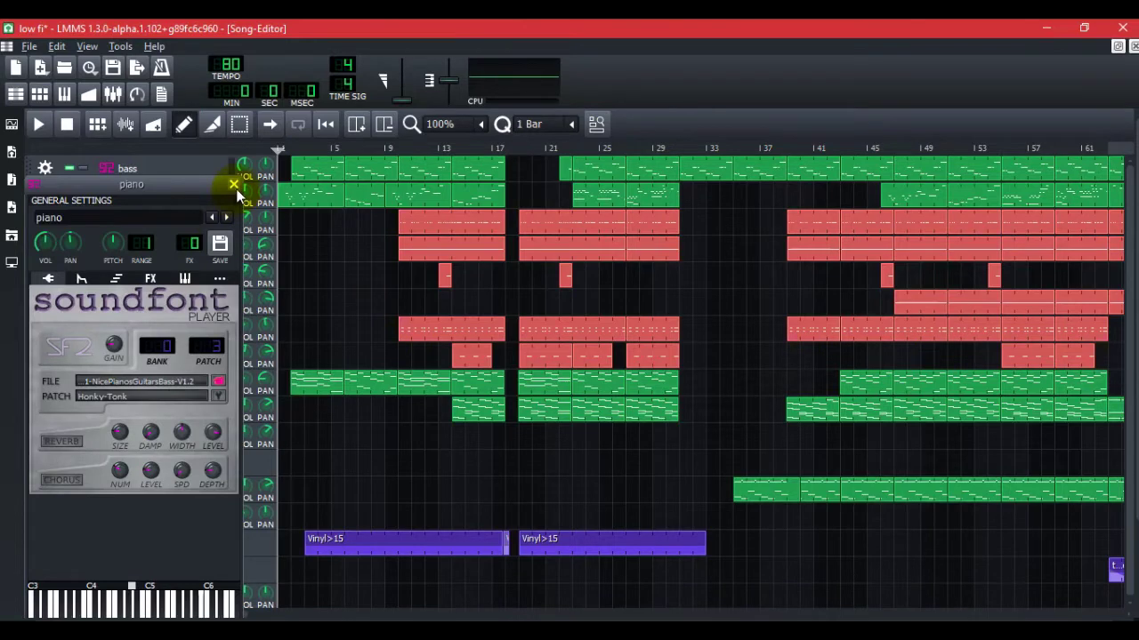
{"action": "left_click", "coordinate": [151, 280]}
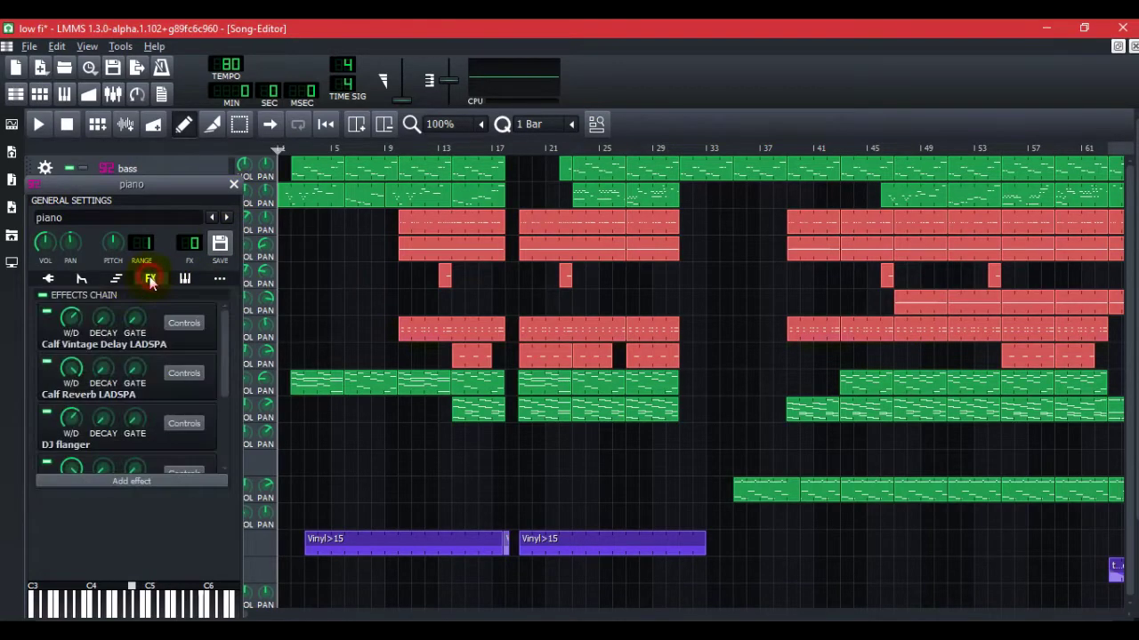
{"action": "scroll", "coordinate": [138, 418], "scroll_direction": "down", "scroll_amount": 3}
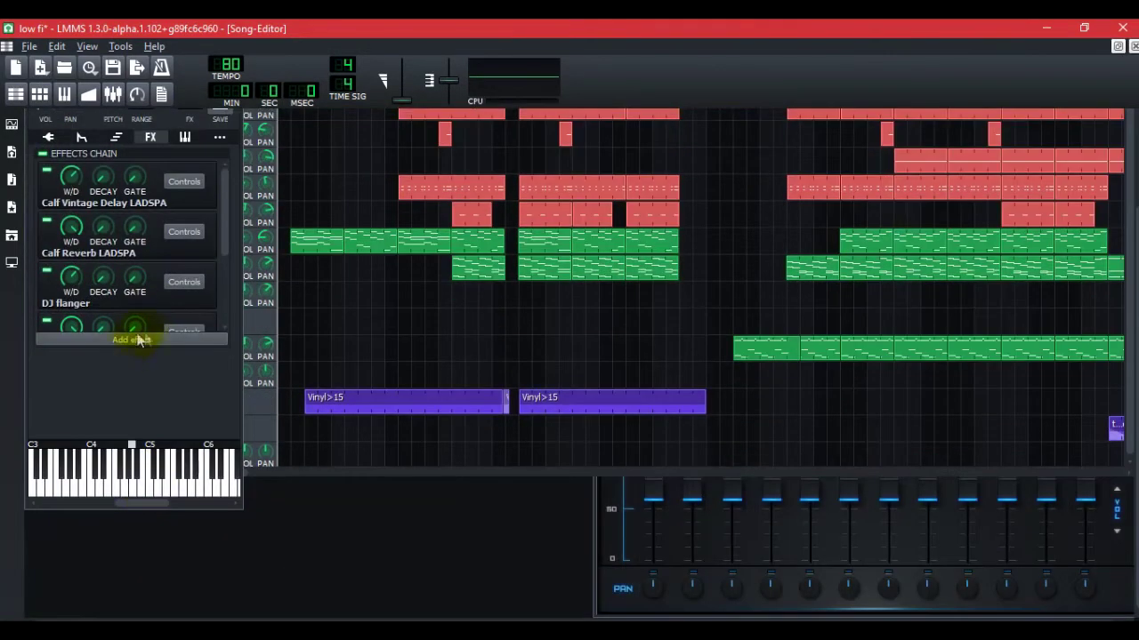
{"action": "scroll", "coordinate": [238, 338], "scroll_direction": "up", "scroll_amount": 3}
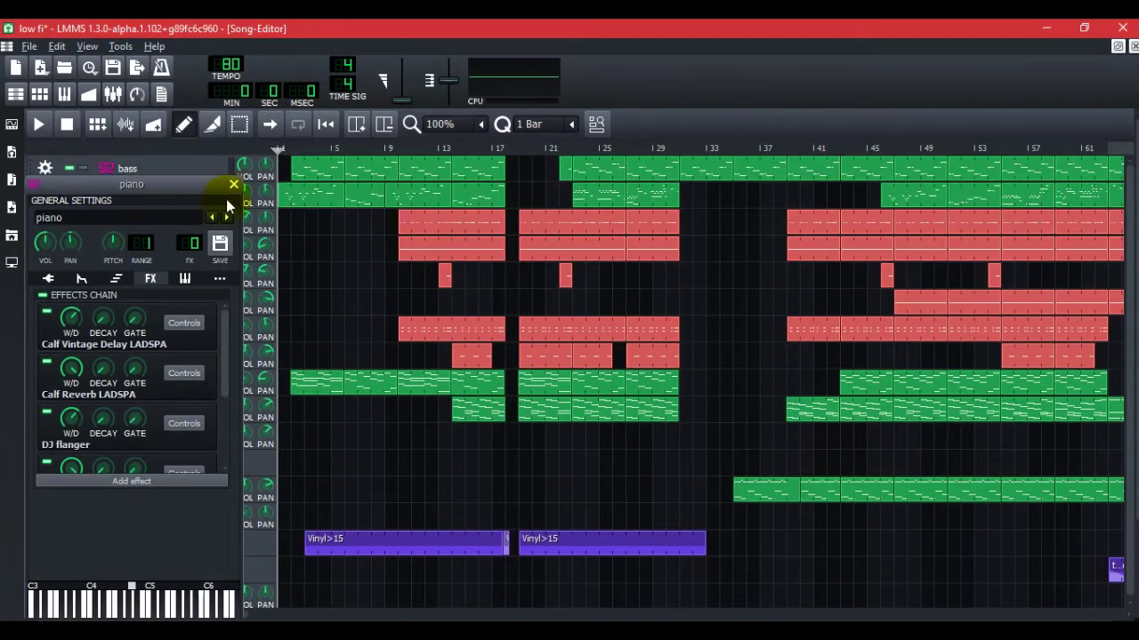
{"action": "left_click", "coordinate": [234, 185]}
- Open the FX-Mixer and bring up the Add effect chooser for the drums channel
{"action": "left_click", "coordinate": [113, 94]}
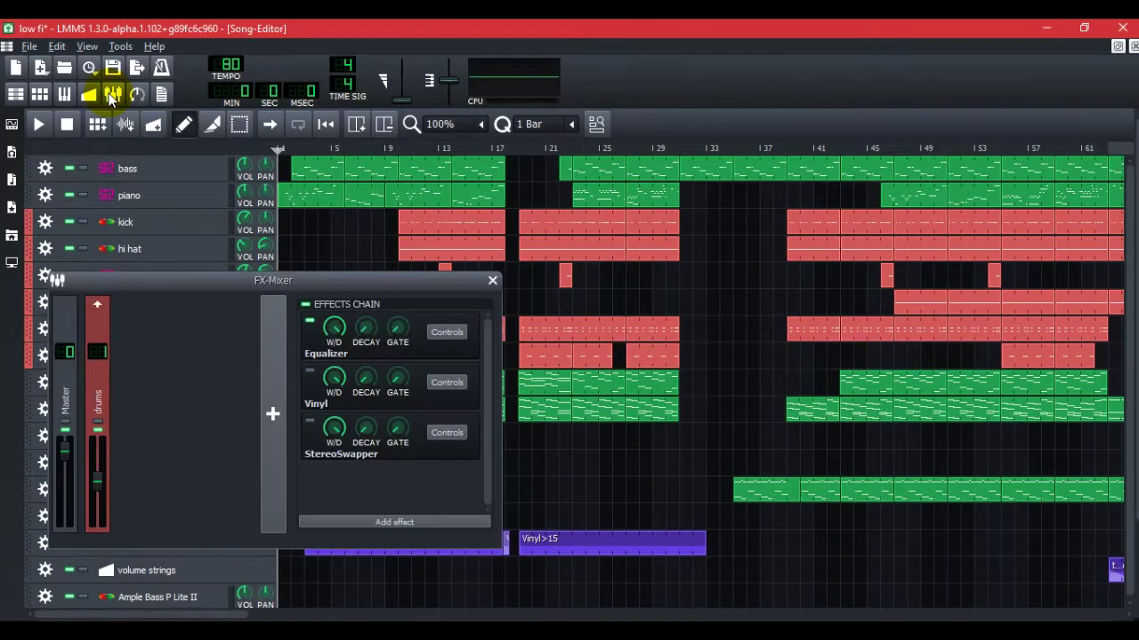
{"action": "left_click_drag", "start_coordinate": [273, 283], "coordinate": [386, 250]}
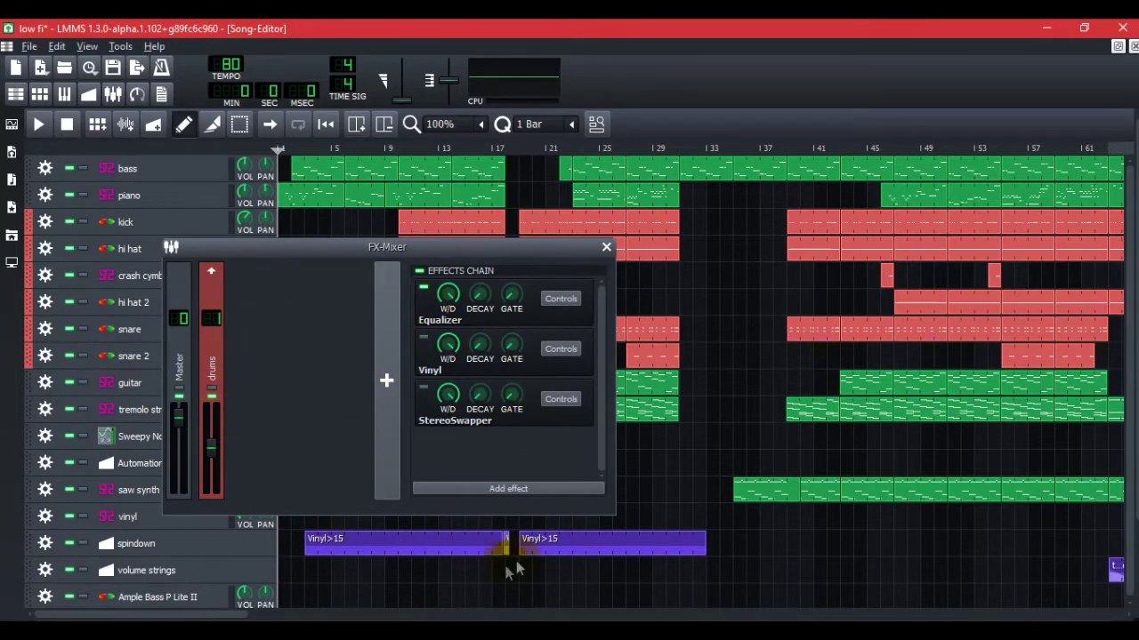
{"action": "left_click", "coordinate": [518, 489]}
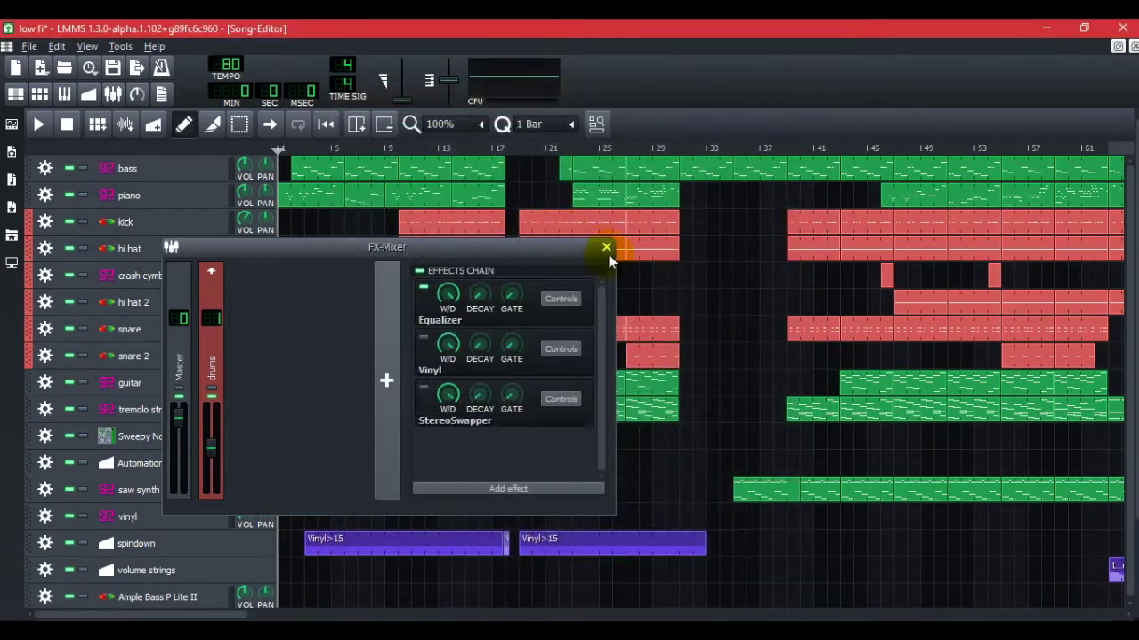
{"action": "left_click", "coordinate": [608, 247]}
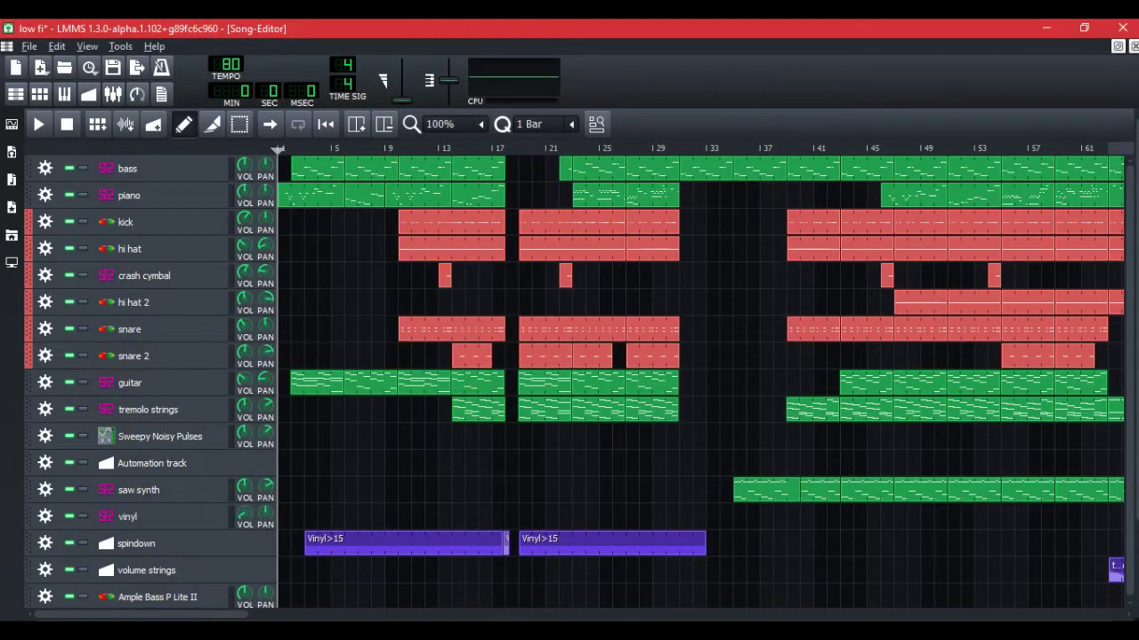
{"action": "left_click", "coordinate": [112, 94]}
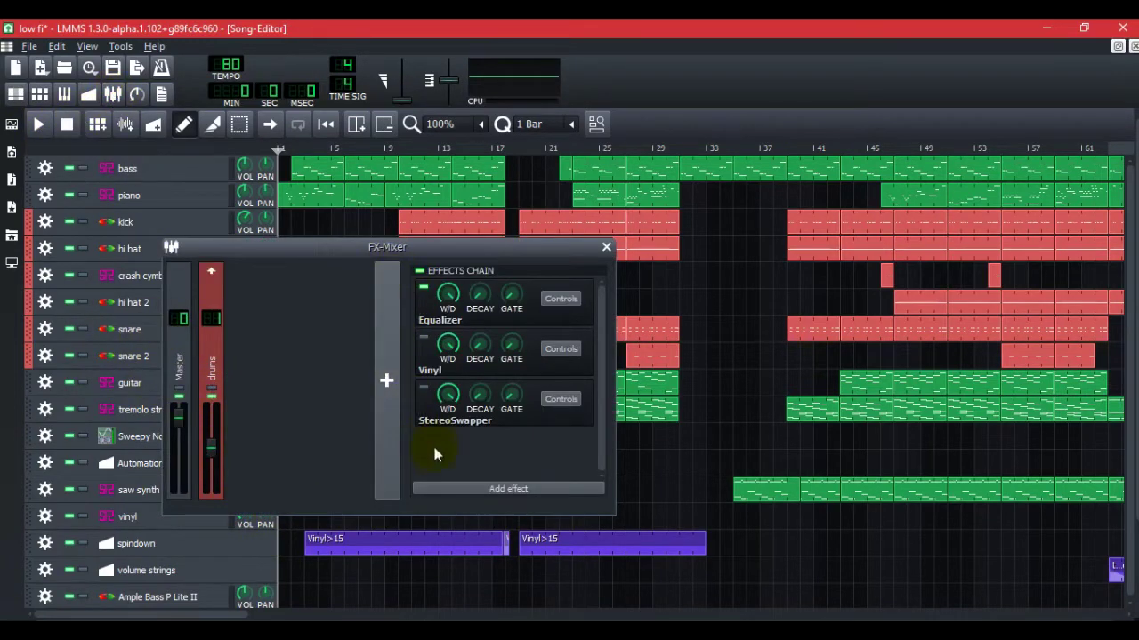
{"action": "left_click", "coordinate": [550, 491]}
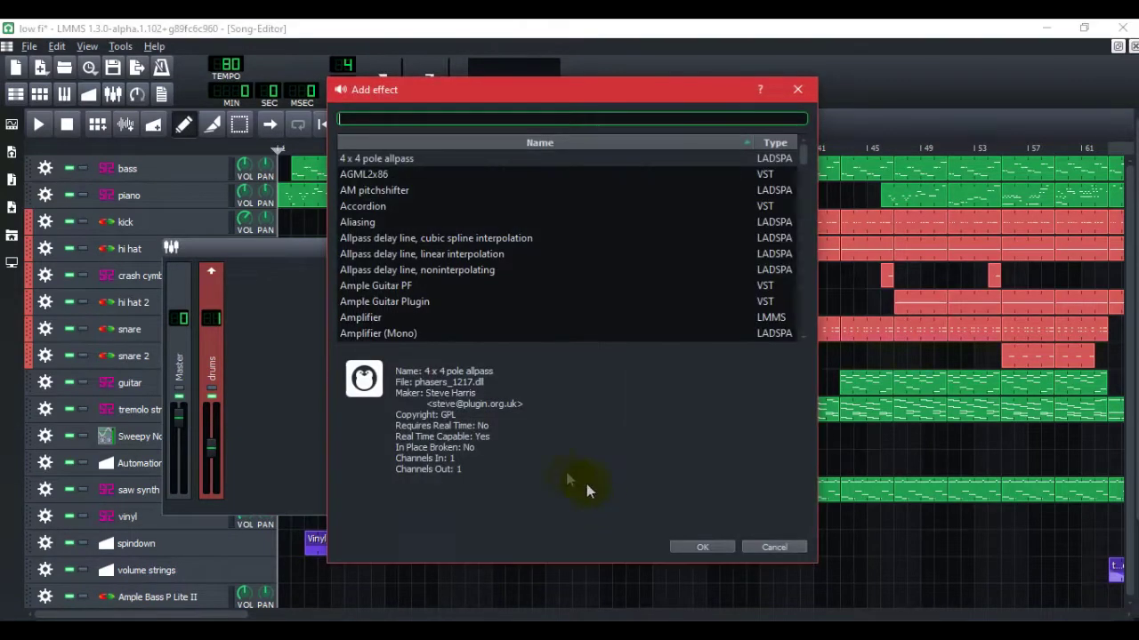
- Reopen the Add effect list and sort it by plugin type
{"action": "left_click", "coordinate": [830, 76]}
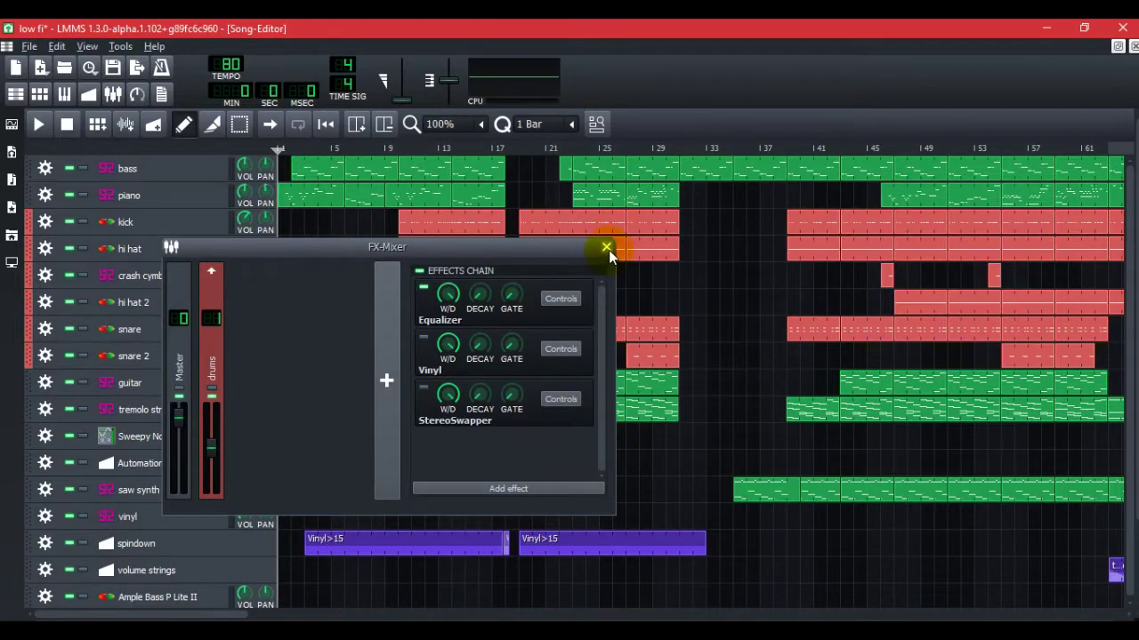
{"action": "left_click", "coordinate": [524, 487]}
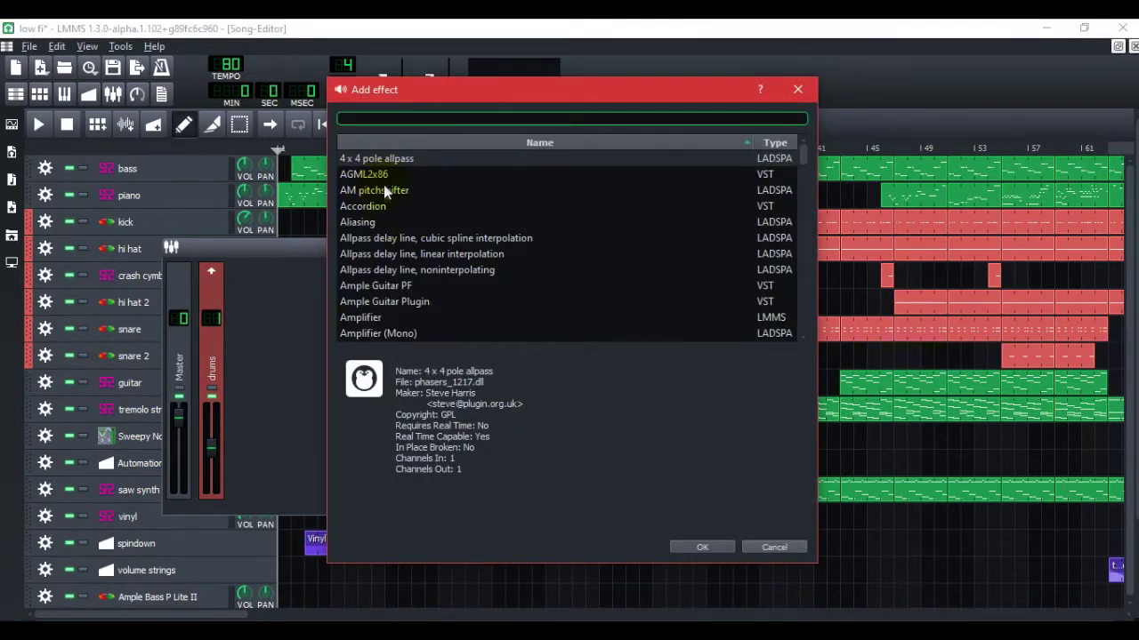
{"action": "scroll", "coordinate": [387, 226], "scroll_direction": "down", "scroll_amount": 10}
{"action": "scroll", "coordinate": [388, 232], "scroll_direction": "down", "scroll_amount": 5}
{"action": "scroll", "coordinate": [388, 232], "scroll_direction": "down", "scroll_amount": 3}
{"action": "scroll", "coordinate": [388, 232], "scroll_direction": "down", "scroll_amount": 6}
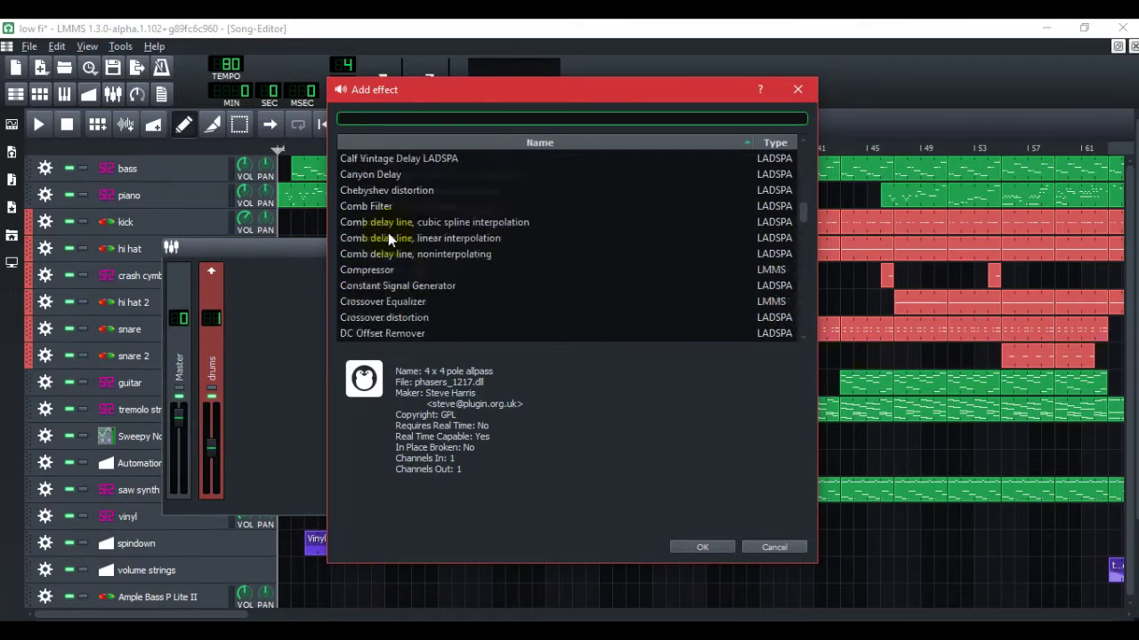
{"action": "scroll", "coordinate": [388, 232], "scroll_direction": "down", "scroll_amount": 5}
{"action": "mouse_move", "coordinate": [808, 228]}
{"action": "left_mouse_down"}
{"action": "mouse_move", "coordinate": [791, 382]}
{"action": "mouse_move", "coordinate": [817, 136]}
{"action": "left_mouse_up"}
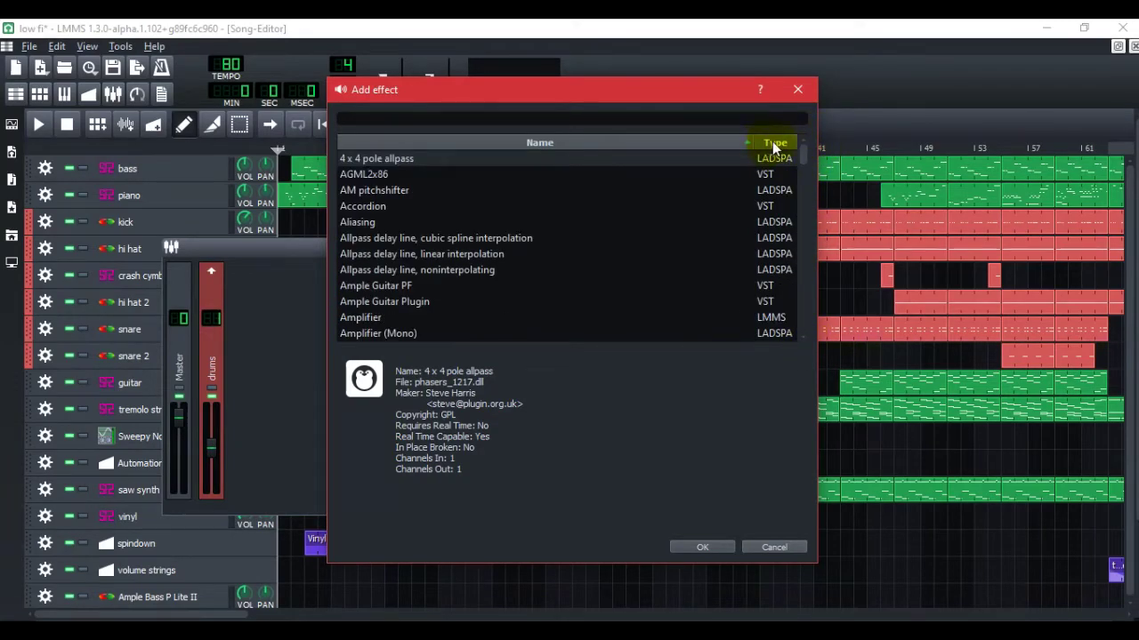
{"action": "left_click", "coordinate": [773, 144]}
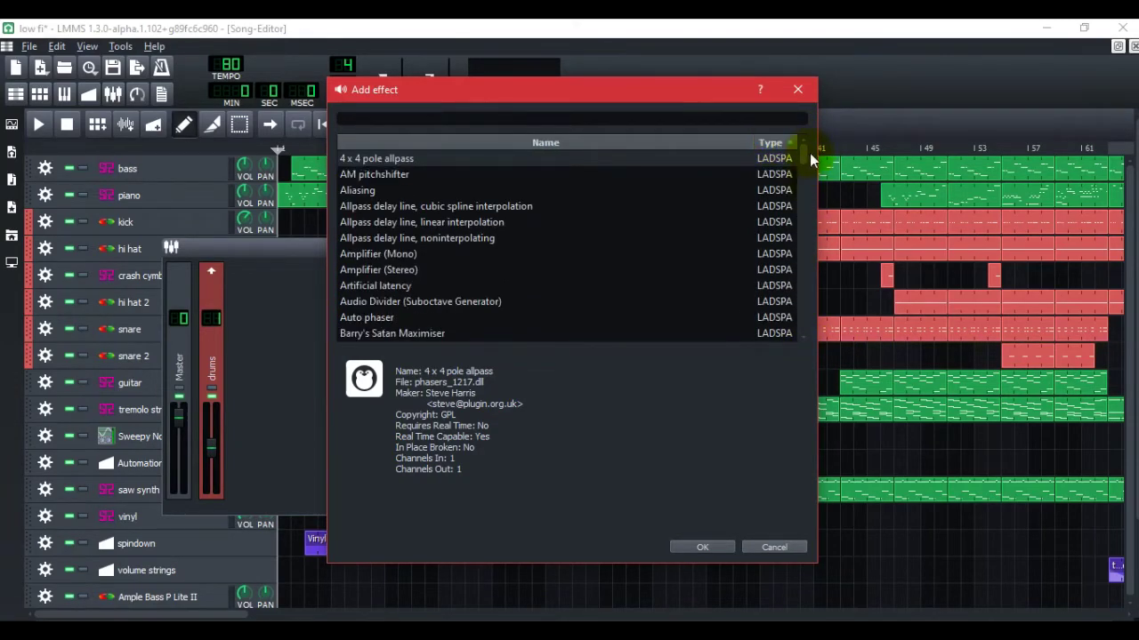
{"action": "left_click_drag", "start_coordinate": [809, 153], "coordinate": [798, 284]}
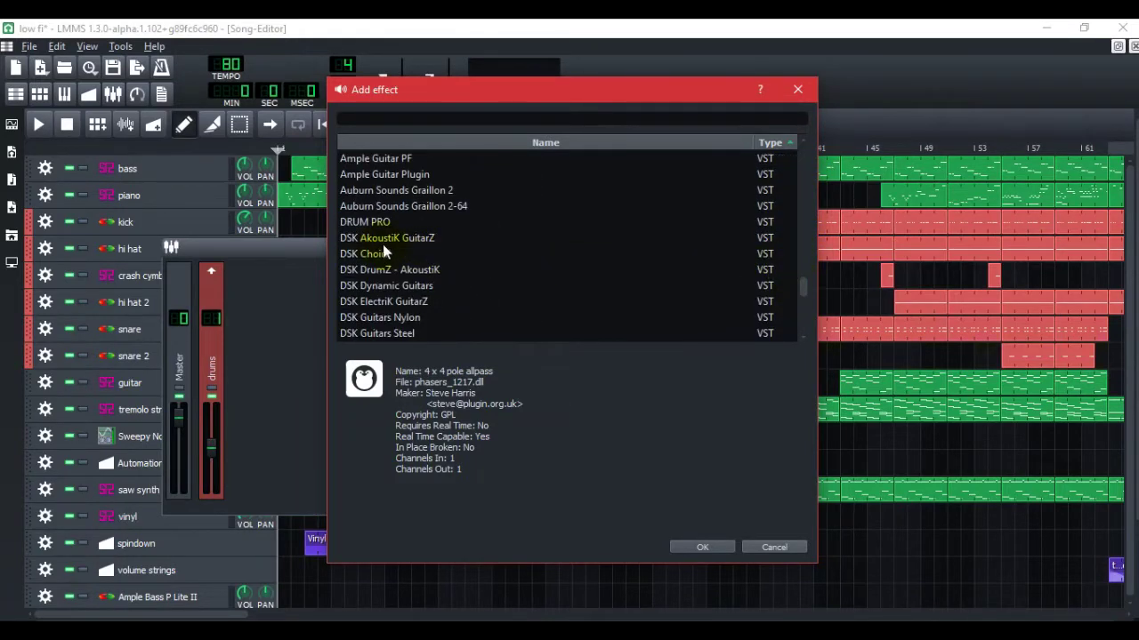
{"action": "scroll", "coordinate": [383, 247], "scroll_direction": "down", "scroll_amount": 2}
{"action": "scroll", "coordinate": [384, 247], "scroll_direction": "up", "scroll_amount": 1}
{"action": "scroll", "coordinate": [384, 247], "scroll_direction": "up", "scroll_amount": 1}
- Browse details of Graillon 2, DRUM PRO, DSK ElectriK GuitarZ and DSK Guitars Nylon
{"action": "left_click", "coordinate": [378, 191]}
{"action": "left_click", "coordinate": [385, 208]}
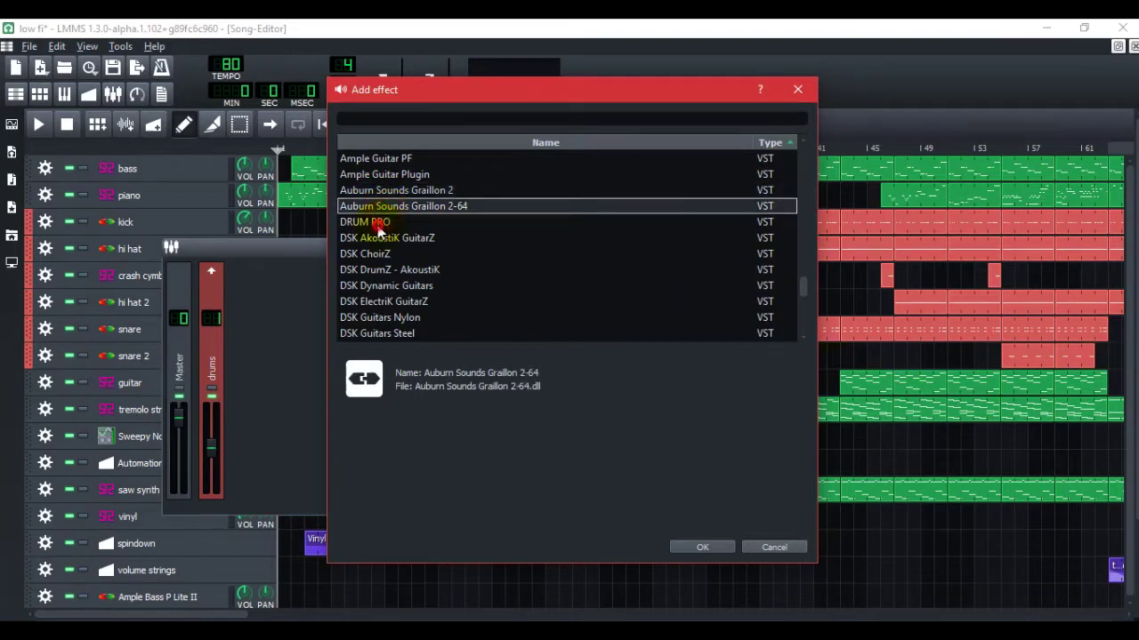
{"action": "left_click", "coordinate": [403, 286]}
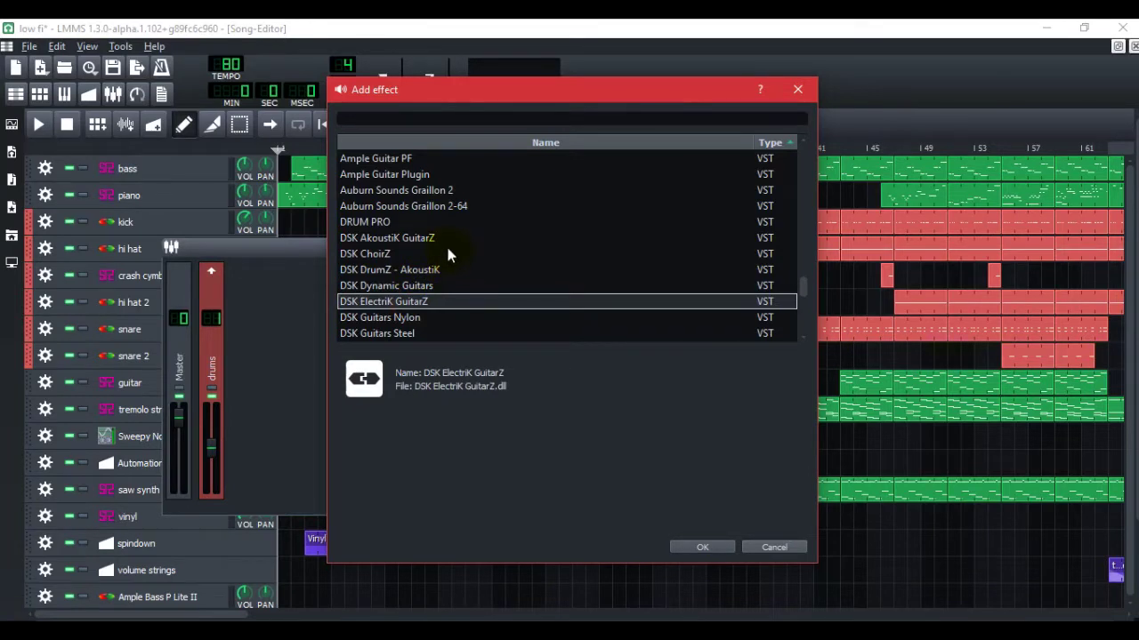
{"action": "scroll", "coordinate": [497, 240], "scroll_direction": "down", "scroll_amount": 2}
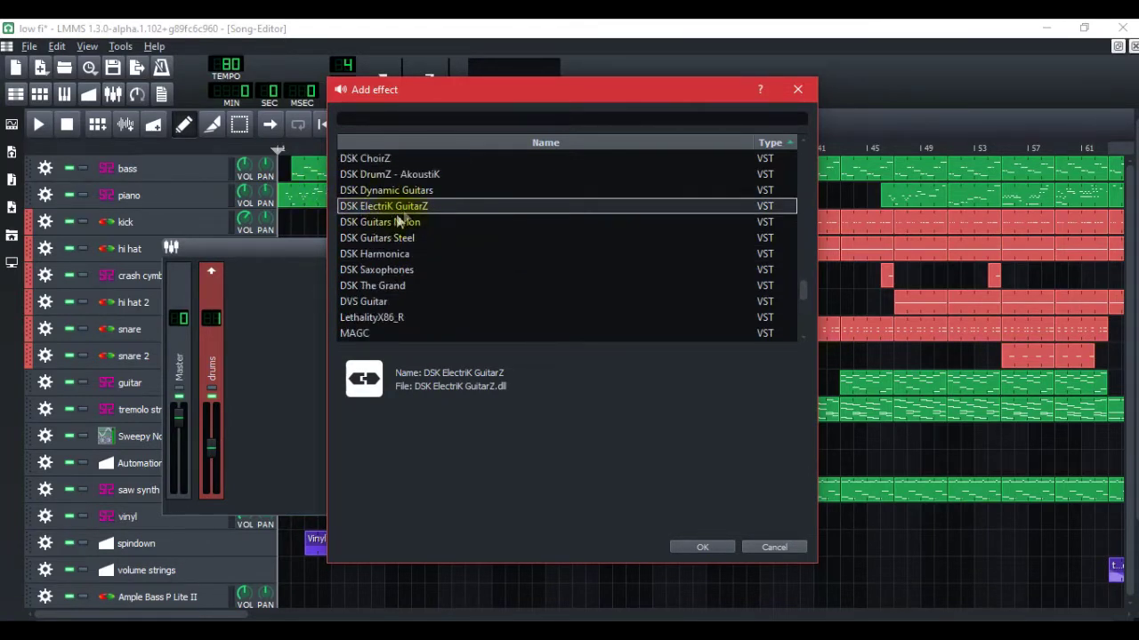
{"action": "left_click", "coordinate": [394, 222]}
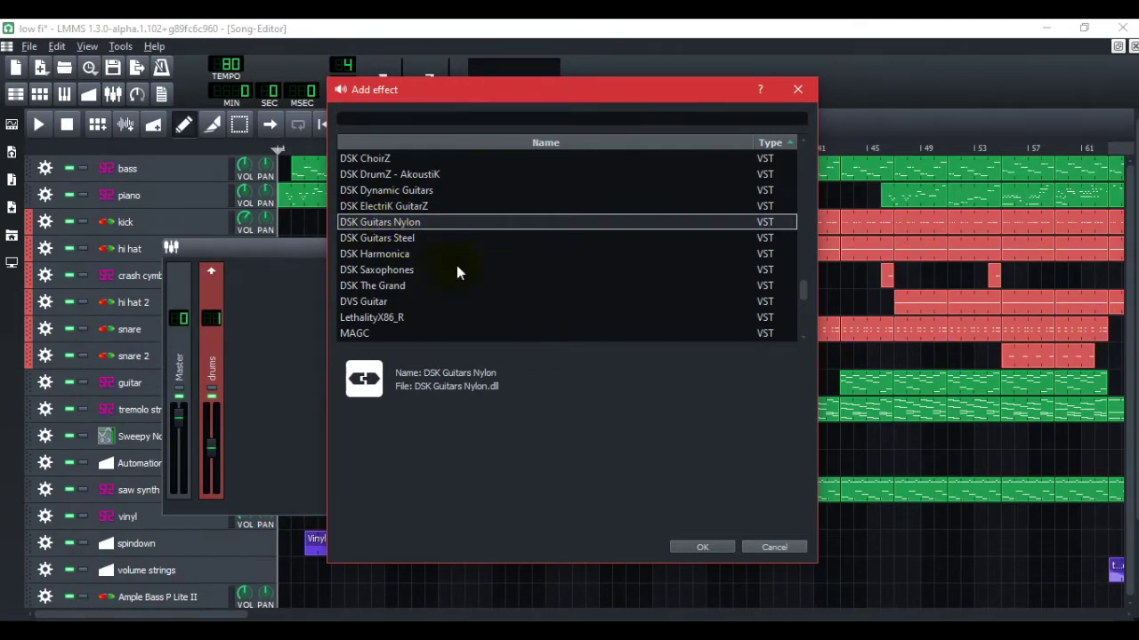
- Scroll down the effect list to StereoSwapper and select it
{"action": "scroll", "coordinate": [390, 322], "scroll_direction": "down", "scroll_amount": 1}
{"action": "scroll", "coordinate": [392, 328], "scroll_direction": "down", "scroll_amount": 1}
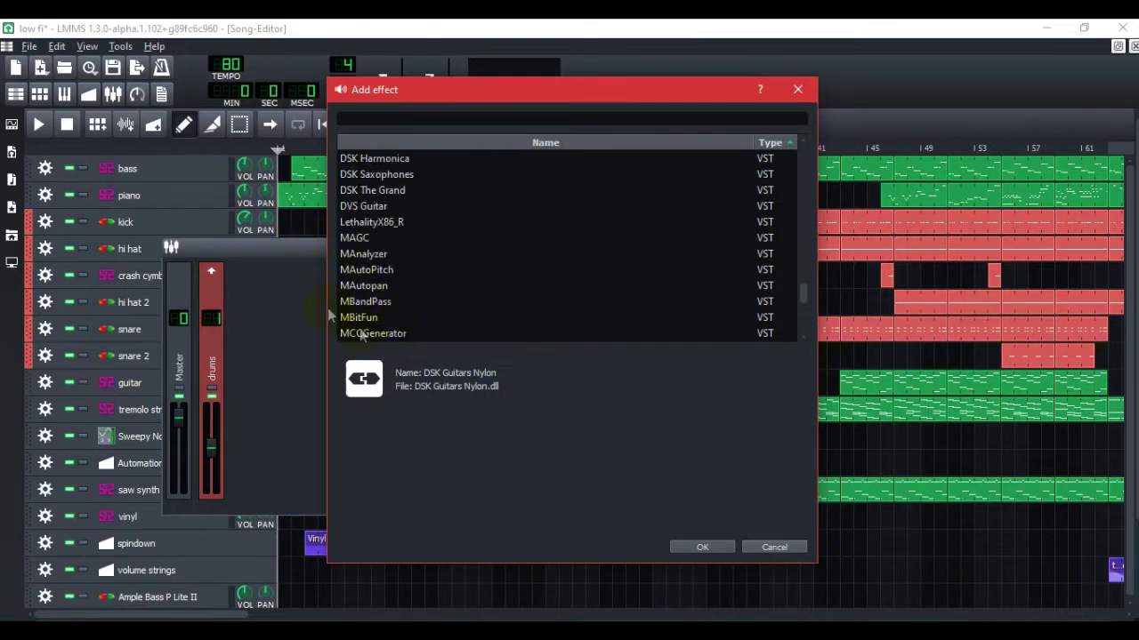
{"action": "scroll", "coordinate": [405, 285], "scroll_direction": "down", "scroll_amount": 2}
{"action": "scroll", "coordinate": [412, 287], "scroll_direction": "down", "scroll_amount": 2}
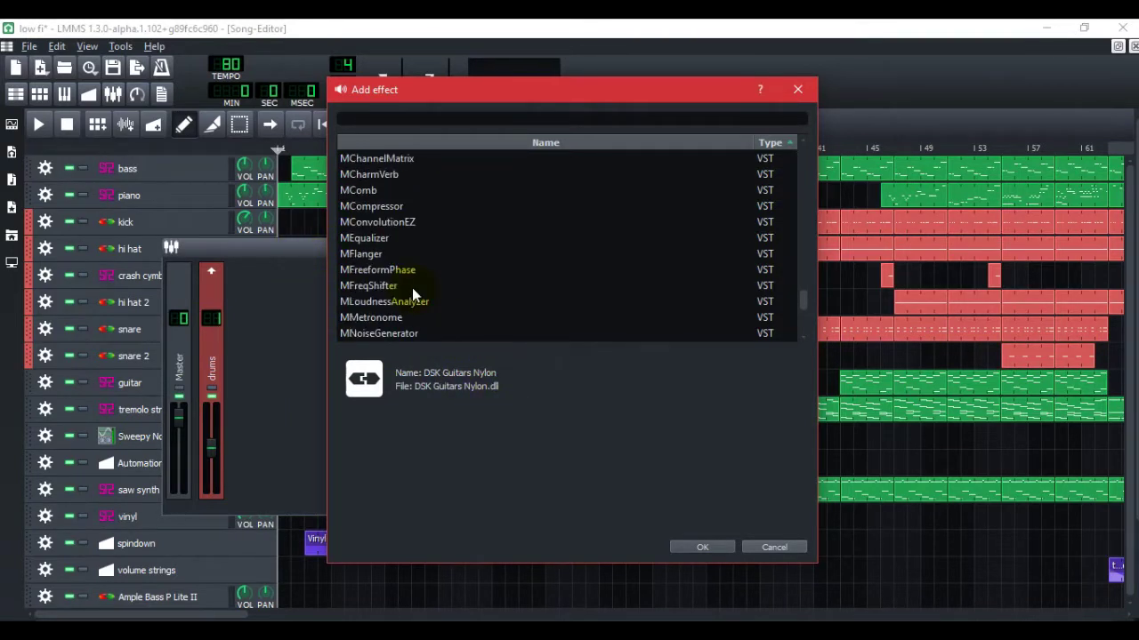
{"action": "scroll", "coordinate": [412, 287], "scroll_direction": "down", "scroll_amount": 2}
{"action": "scroll", "coordinate": [412, 289], "scroll_direction": "down", "scroll_amount": 2}
{"action": "scroll", "coordinate": [411, 288], "scroll_direction": "down", "scroll_amount": 1}
{"action": "scroll", "coordinate": [396, 290], "scroll_direction": "up", "scroll_amount": 2}
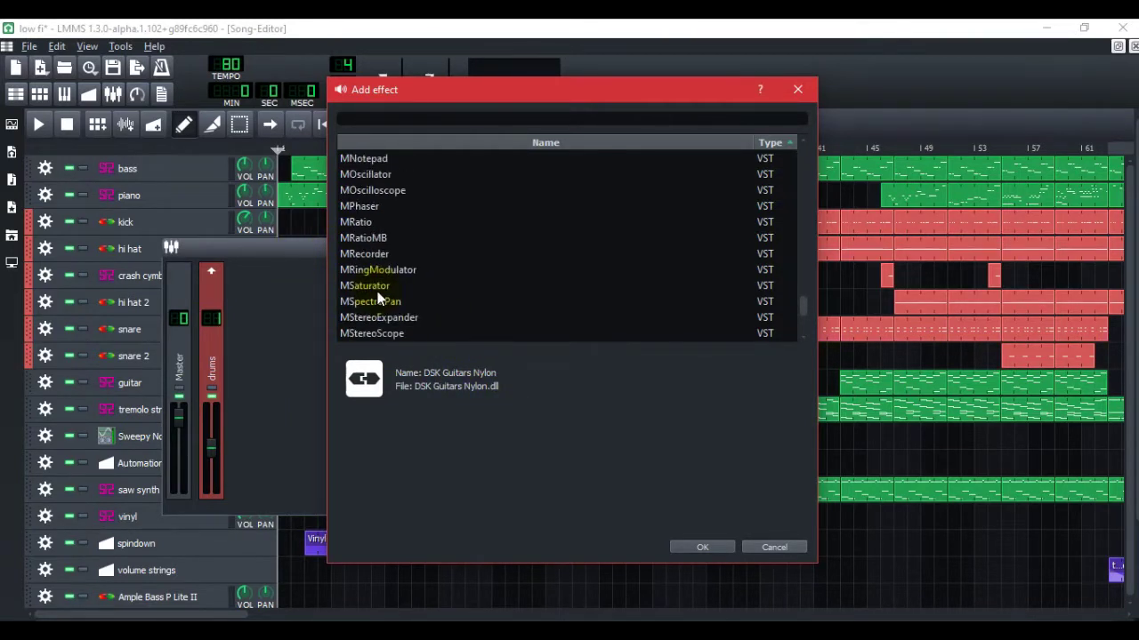
{"action": "scroll", "coordinate": [377, 291], "scroll_direction": "up", "scroll_amount": 4}
{"action": "scroll", "coordinate": [376, 290], "scroll_direction": "down", "scroll_amount": 3}
{"action": "scroll", "coordinate": [377, 291], "scroll_direction": "down", "scroll_amount": 5}
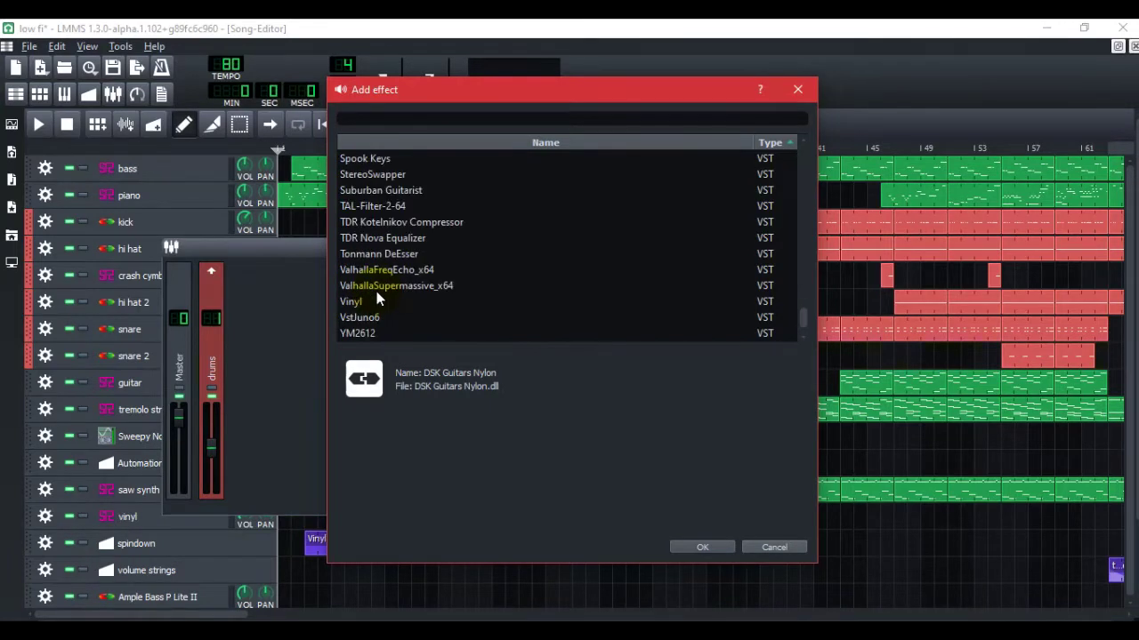
{"action": "scroll", "coordinate": [376, 290], "scroll_direction": "down", "scroll_amount": 2}
{"action": "scroll", "coordinate": [376, 291], "scroll_direction": "up", "scroll_amount": 2}
{"action": "scroll", "coordinate": [376, 291], "scroll_direction": "up", "scroll_amount": 1}
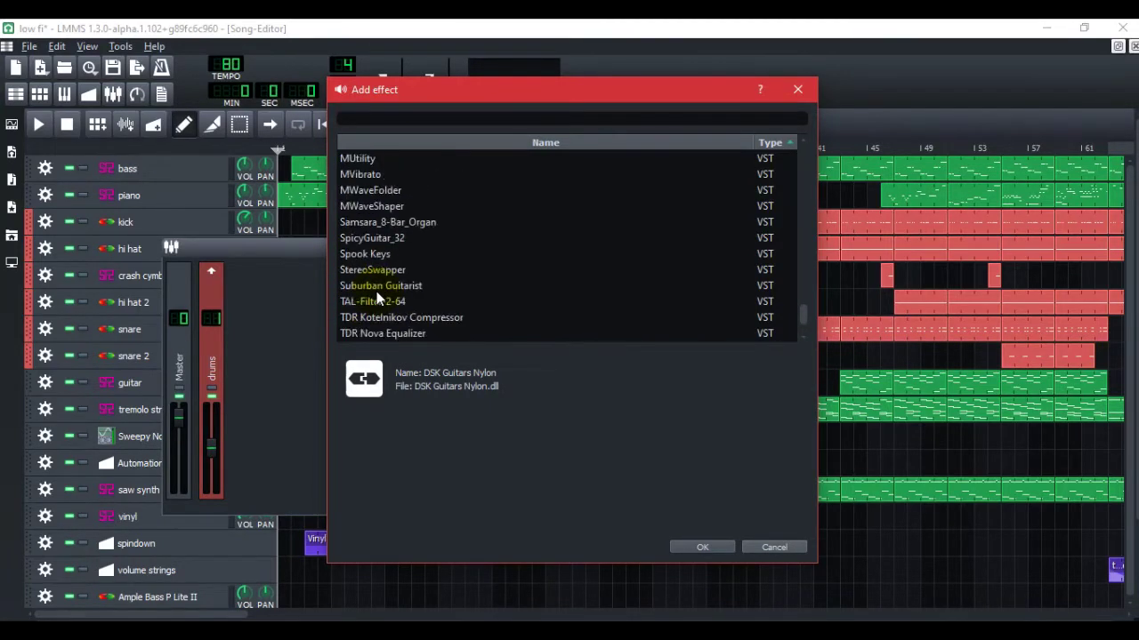
{"action": "left_click", "coordinate": [381, 269]}
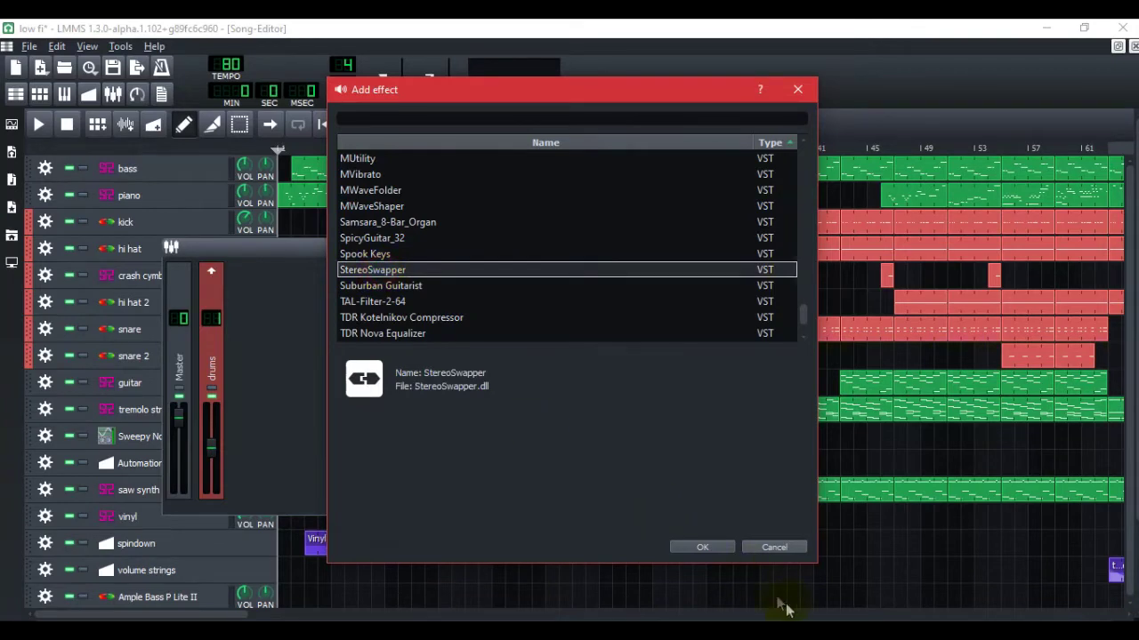
- Add StereoSwapper to the drums channel and toggle its SWAP button, ending on SWAPPED
{"action": "left_click", "coordinate": [701, 544]}
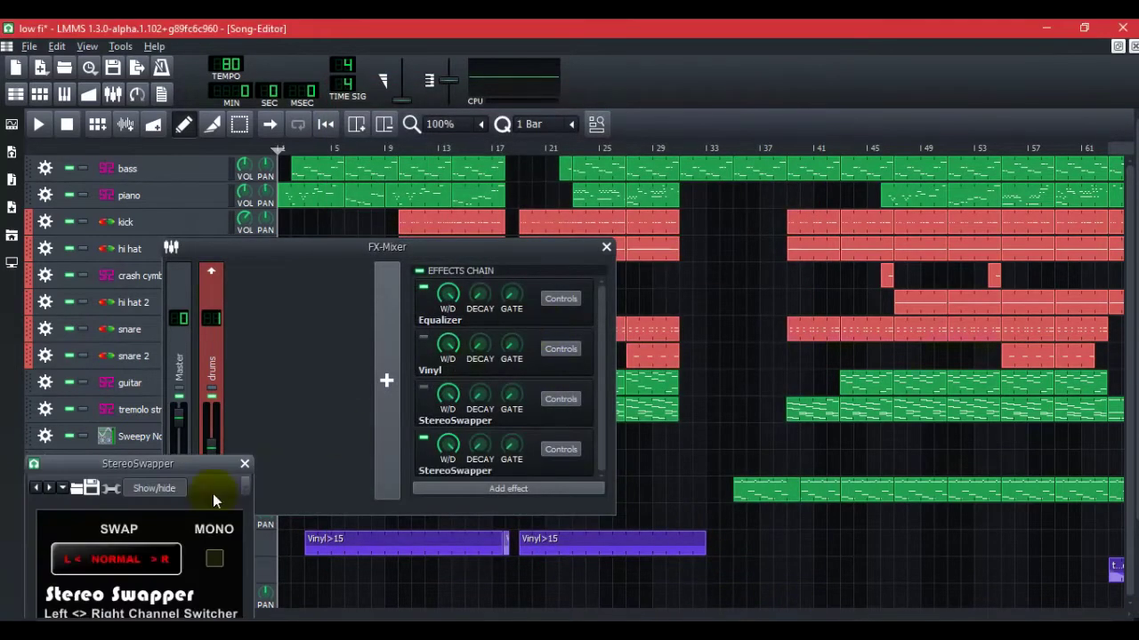
{"action": "left_click_drag", "start_coordinate": [86, 464], "coordinate": [488, 220]}
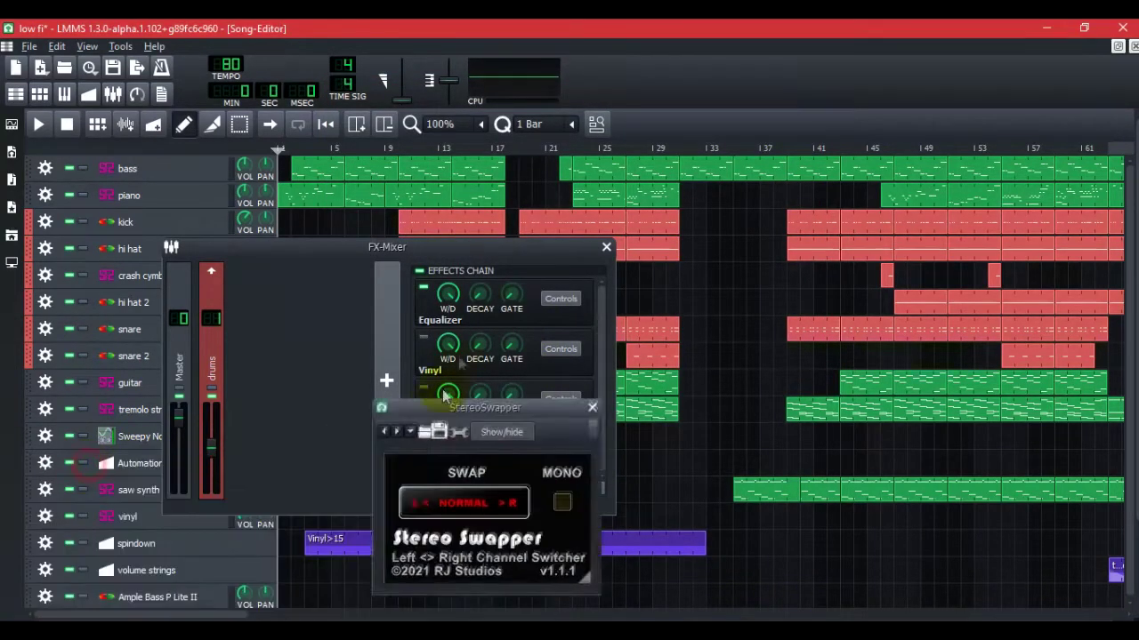
{"action": "left_click", "coordinate": [486, 346]}
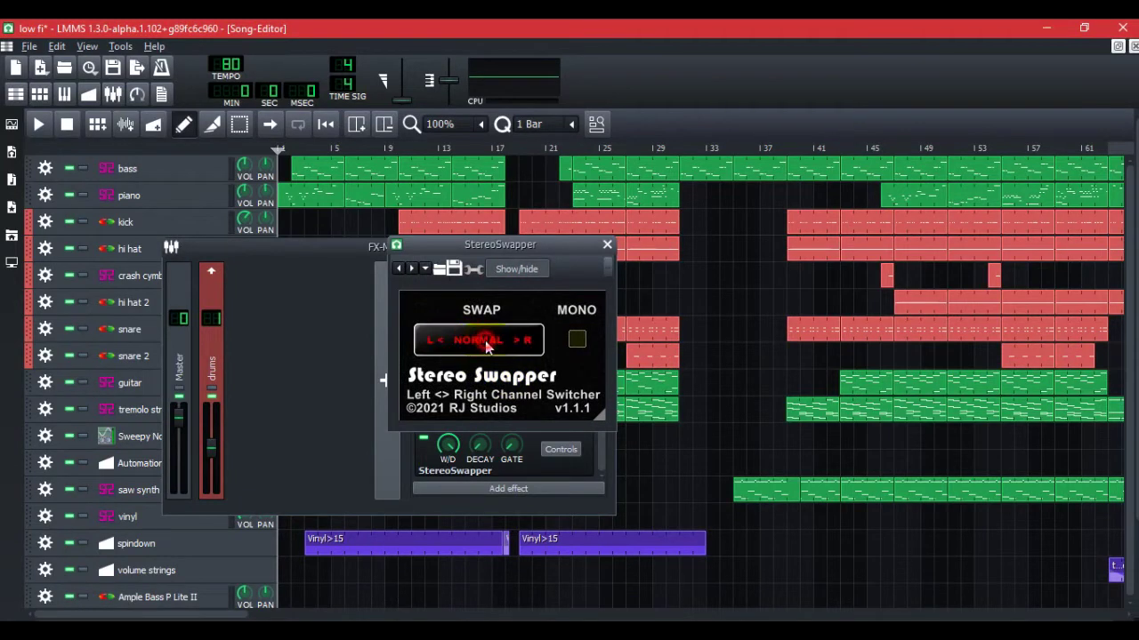
{"action": "left_click", "coordinate": [487, 341]}
{"action": "left_click", "coordinate": [489, 338]}
{"action": "left_click", "coordinate": [491, 338]}
{"action": "left_click", "coordinate": [485, 338]}
{"action": "left_click", "coordinate": [471, 345]}
{"action": "left_click", "coordinate": [475, 339]}
{"action": "left_click", "coordinate": [476, 338]}
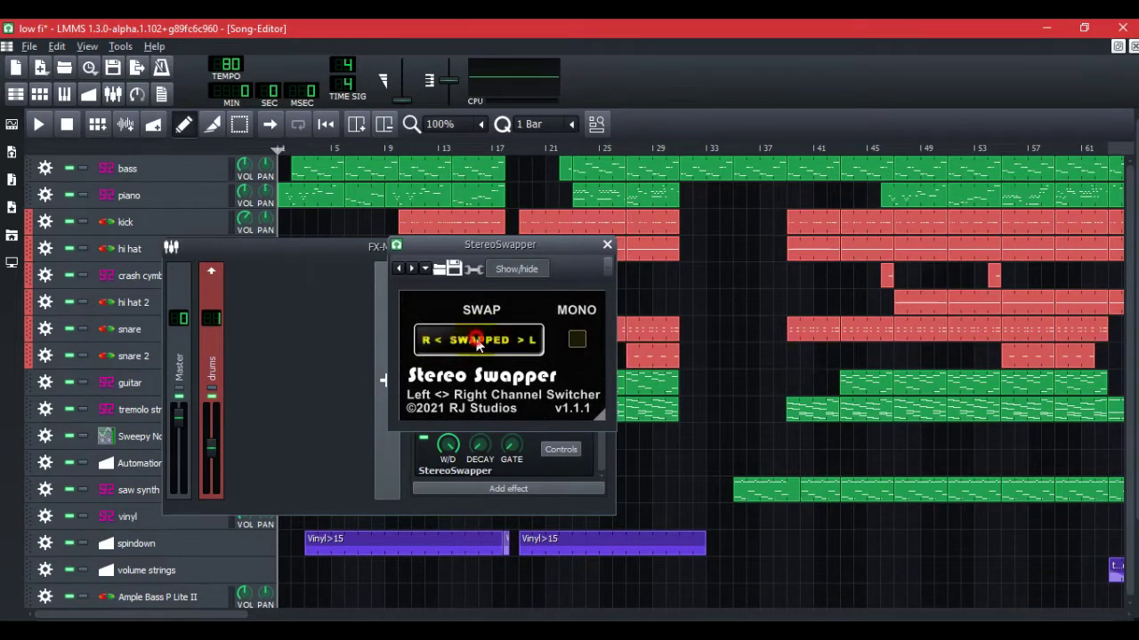
{"action": "left_click", "coordinate": [476, 338]}
- Close the StereoSwapper plugin window and the FX-Mixer
{"action": "left_click_drag", "start_coordinate": [499, 251], "coordinate": [440, 261]}
{"action": "left_click", "coordinate": [546, 256]}
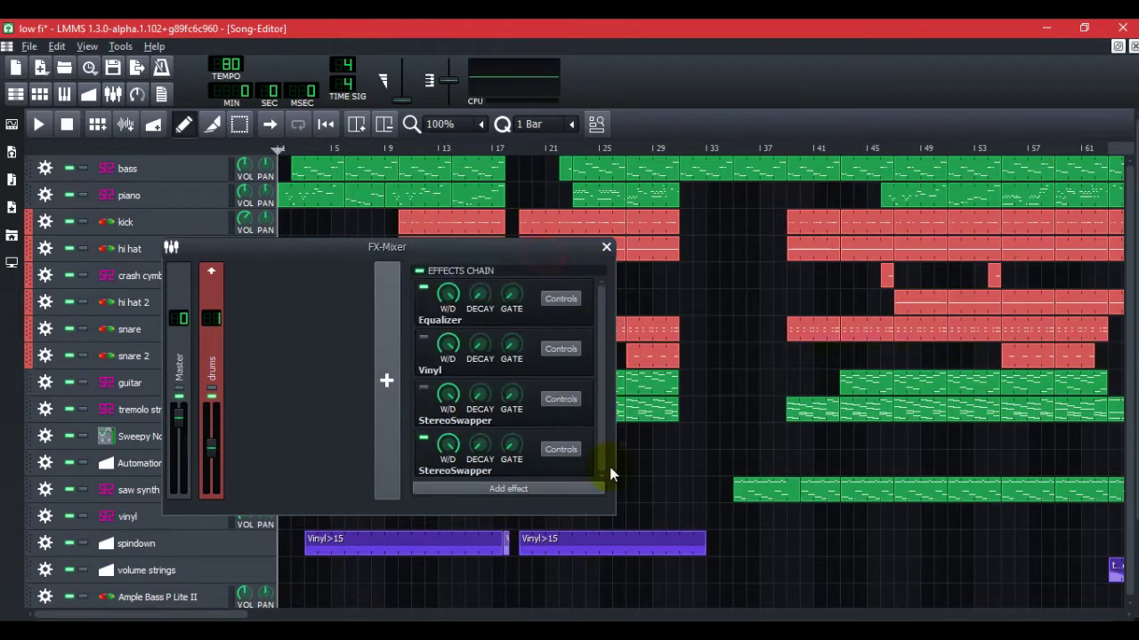
{"action": "left_click", "coordinate": [606, 248]}
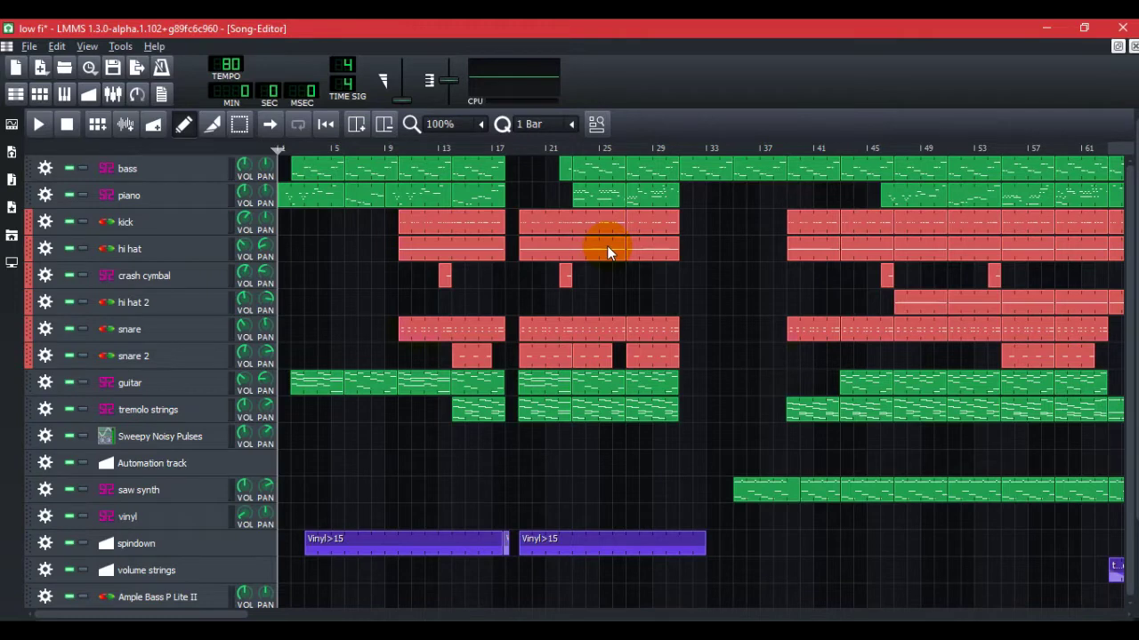
- Remove the Ample Bass P Lite II track via its gear menu and confirm
{"action": "left_click", "coordinate": [46, 598]}
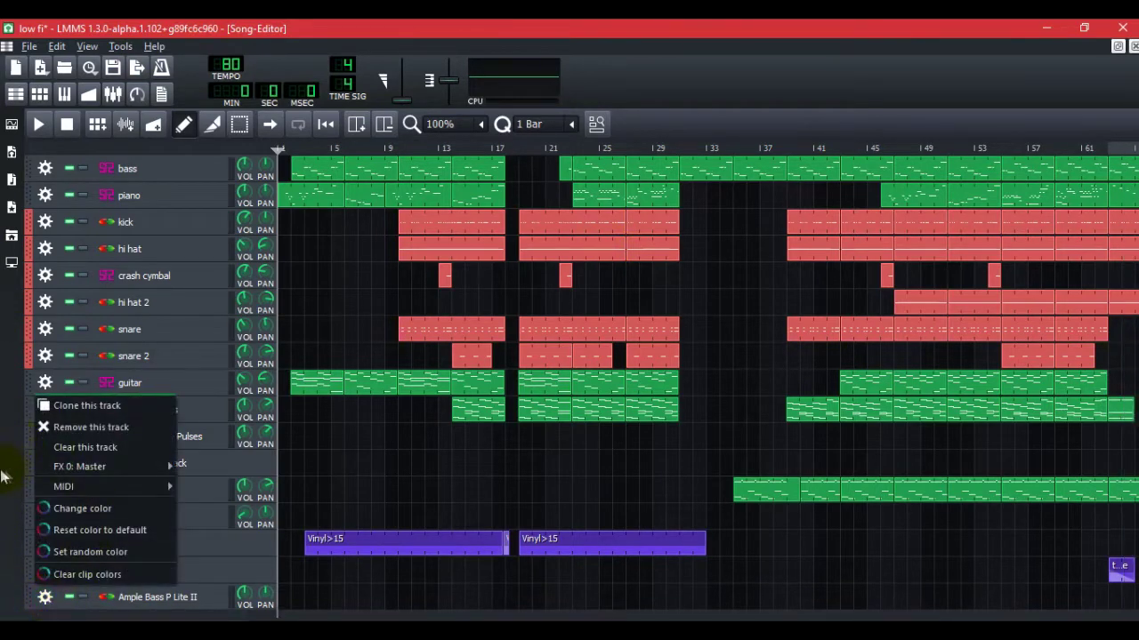
{"action": "left_click", "coordinate": [84, 428]}
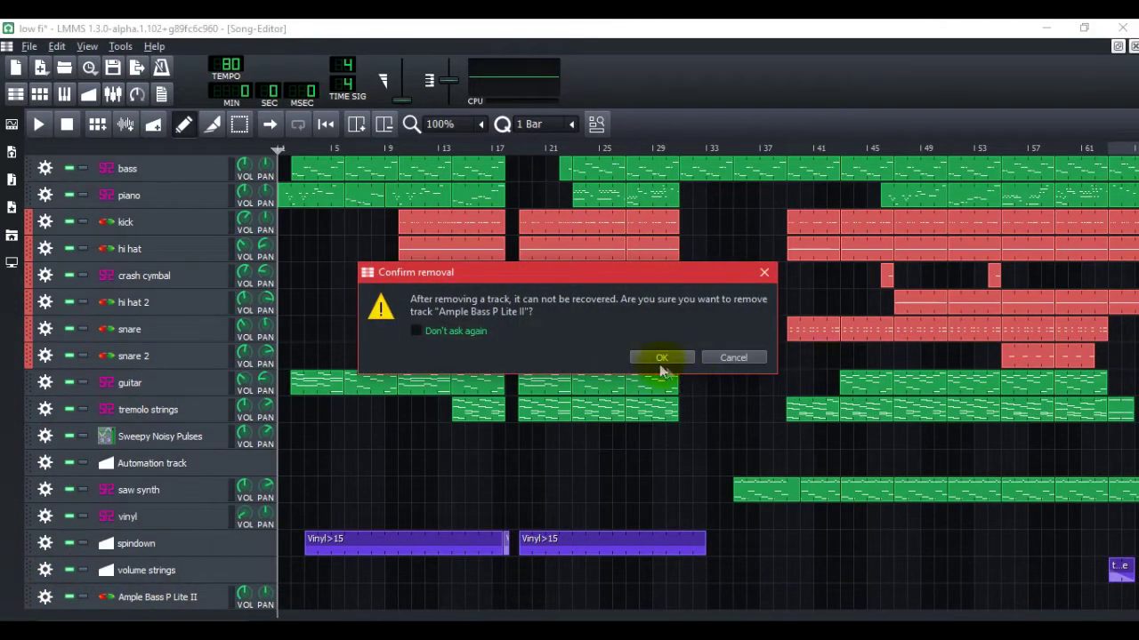
{"action": "left_click", "coordinate": [662, 358]}
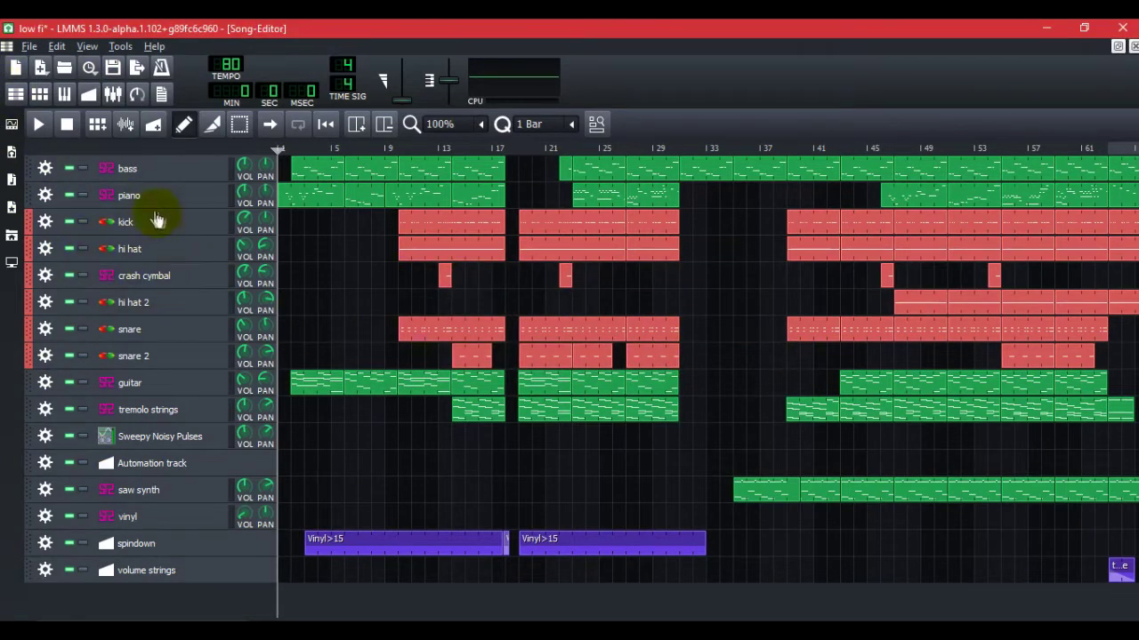
- Play the song from around bar 9 and open the kick track's instrument settings
{"action": "left_click", "coordinate": [381, 148]}
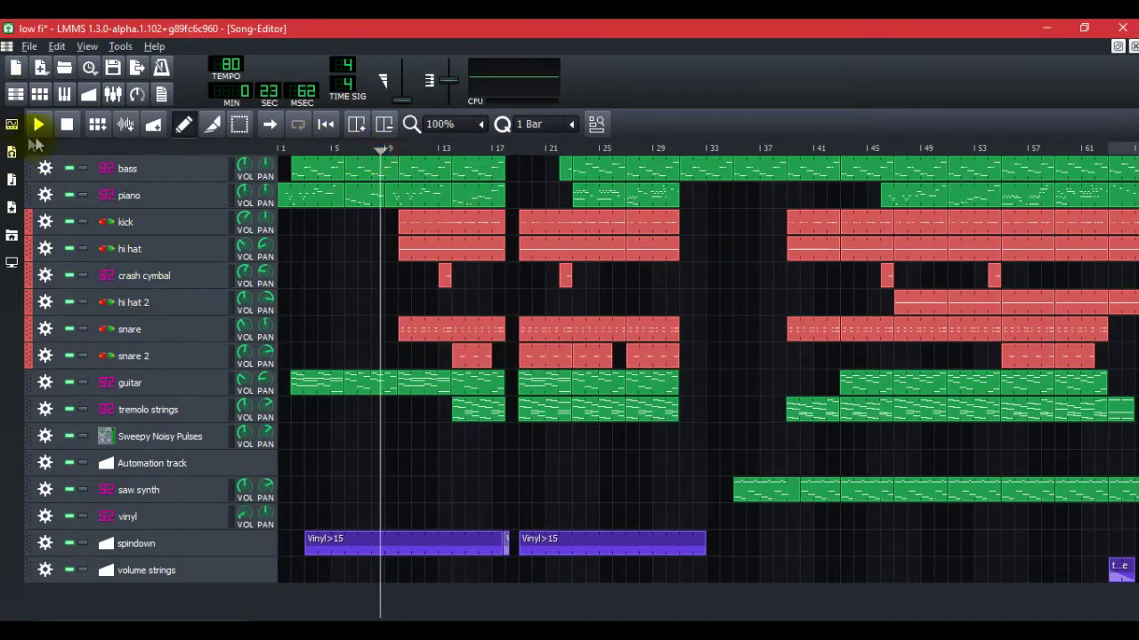
{"action": "left_click", "coordinate": [37, 126]}
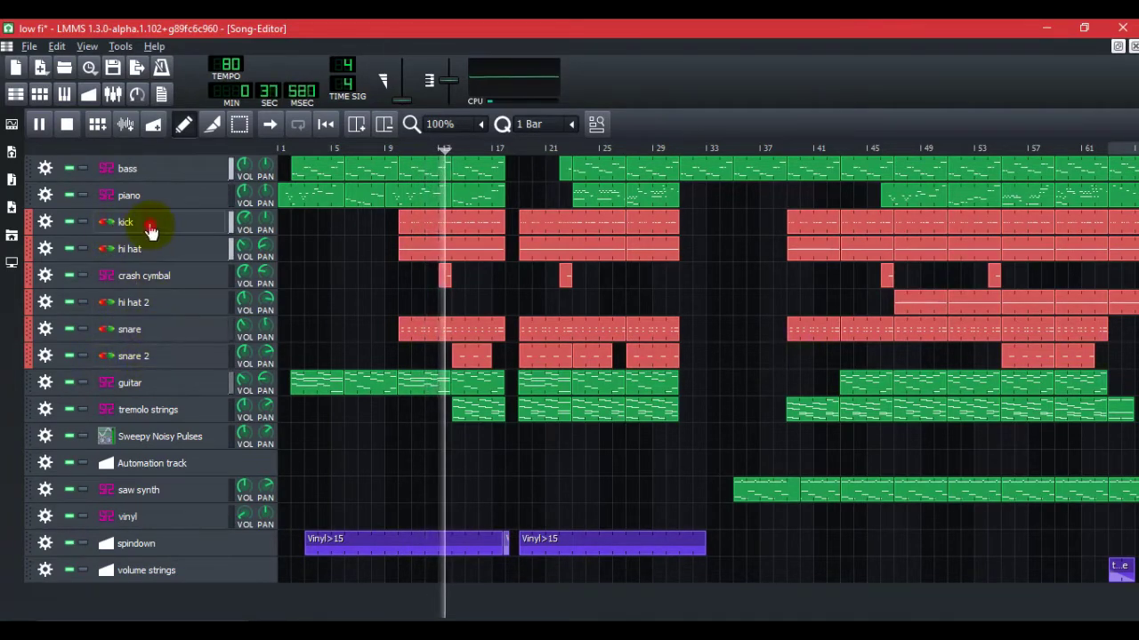
{"action": "left_click", "coordinate": [142, 224]}
- Check the kick instrument's empty effects chain, then return to its plugin settings
{"action": "left_click", "coordinate": [151, 343]}
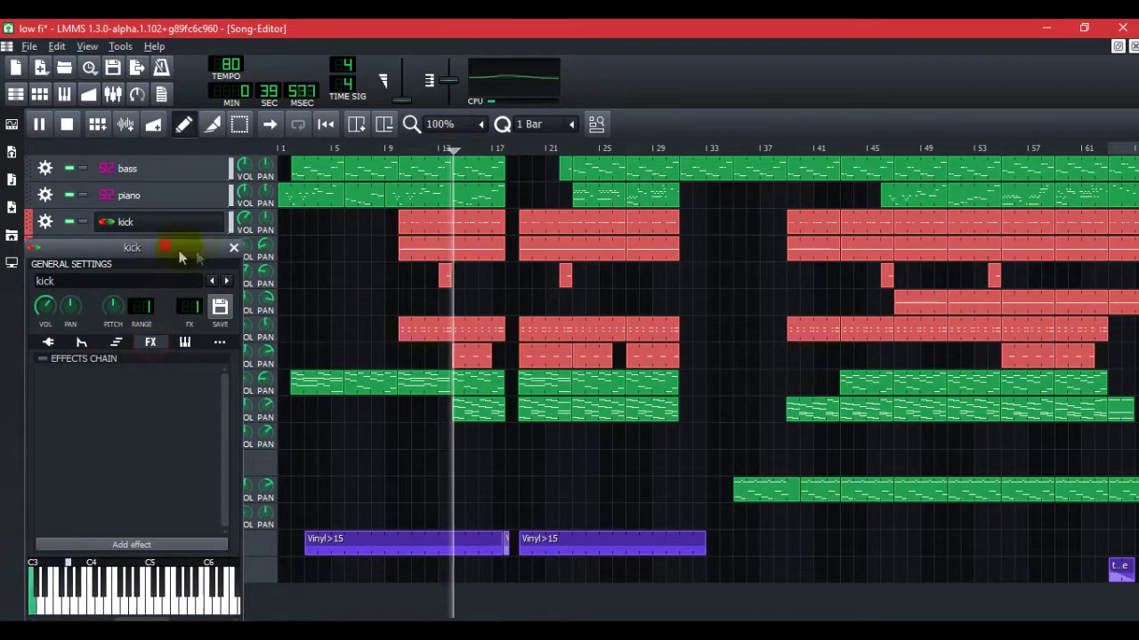
{"action": "left_click_drag", "start_coordinate": [183, 249], "coordinate": [370, 237]}
{"action": "left_click", "coordinate": [233, 331]}
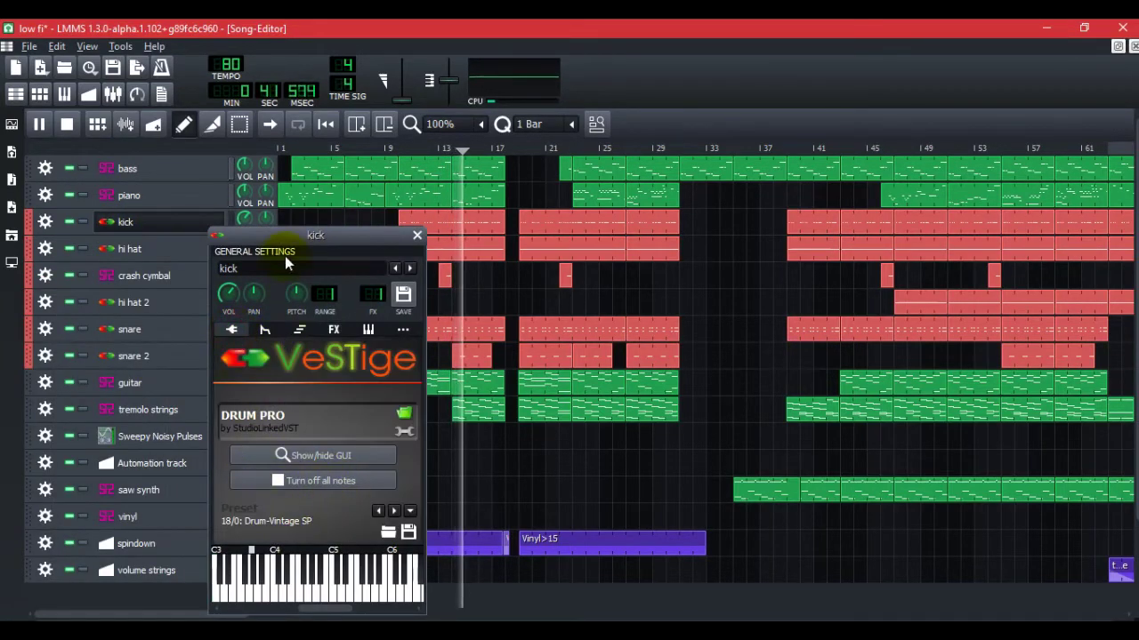
{"action": "left_click_drag", "start_coordinate": [316, 237], "coordinate": [386, 177]}
- Show the kick's Drum Pro interface, then close it and the kick instrument window
{"action": "left_click", "coordinate": [386, 396]}
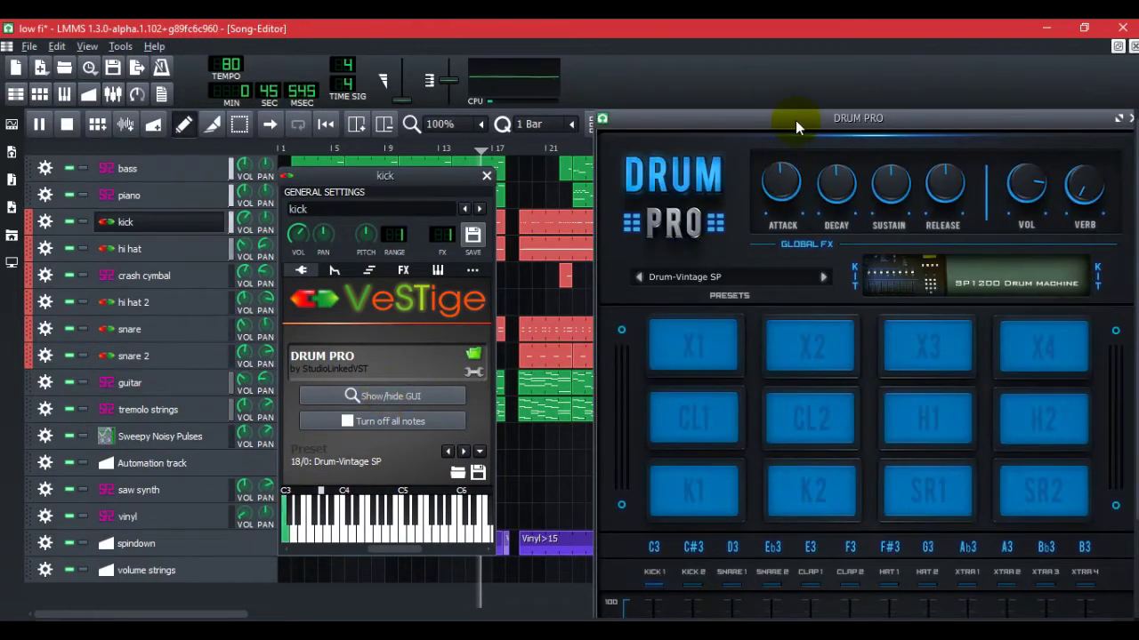
{"action": "left_click_drag", "start_coordinate": [796, 120], "coordinate": [481, 145]}
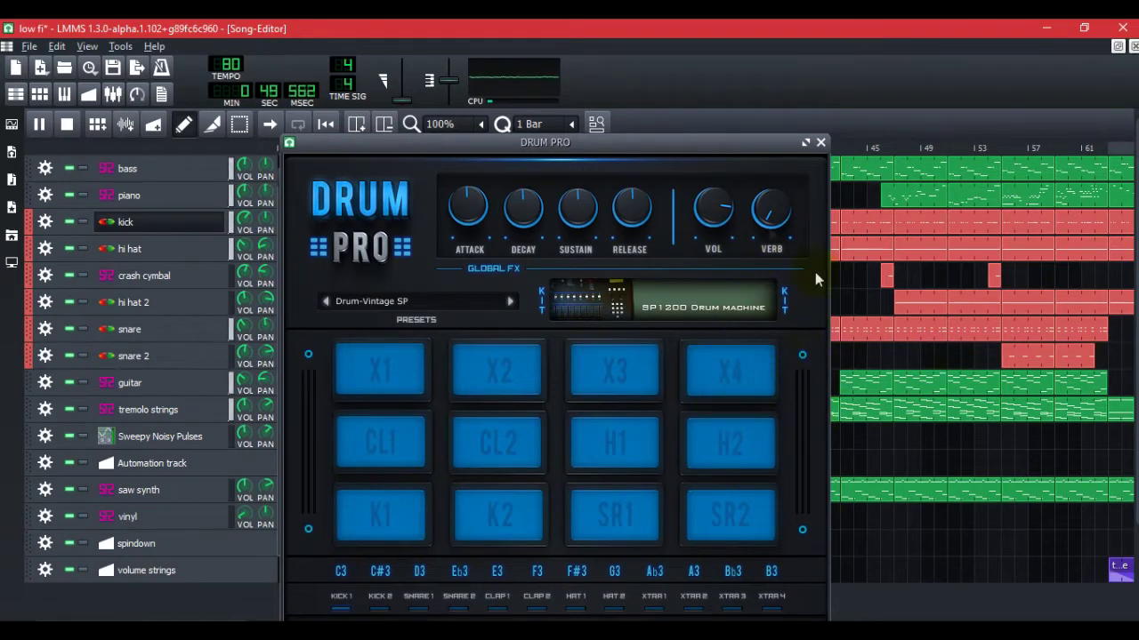
{"action": "left_click", "coordinate": [821, 143]}
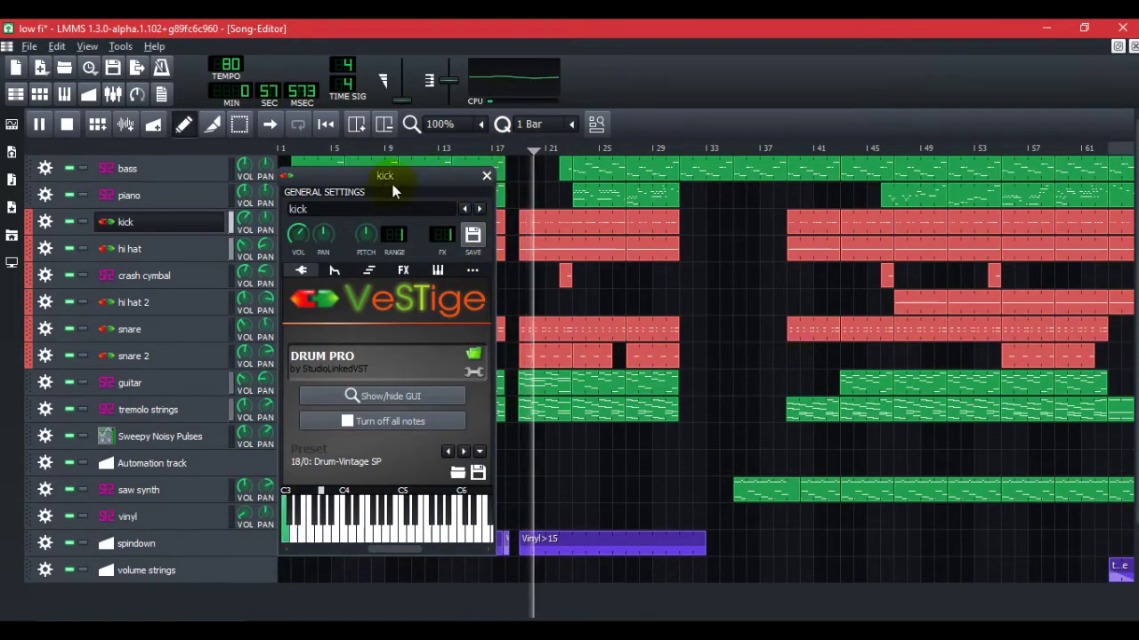
{"action": "left_click_drag", "start_coordinate": [438, 183], "coordinate": [553, 180]}
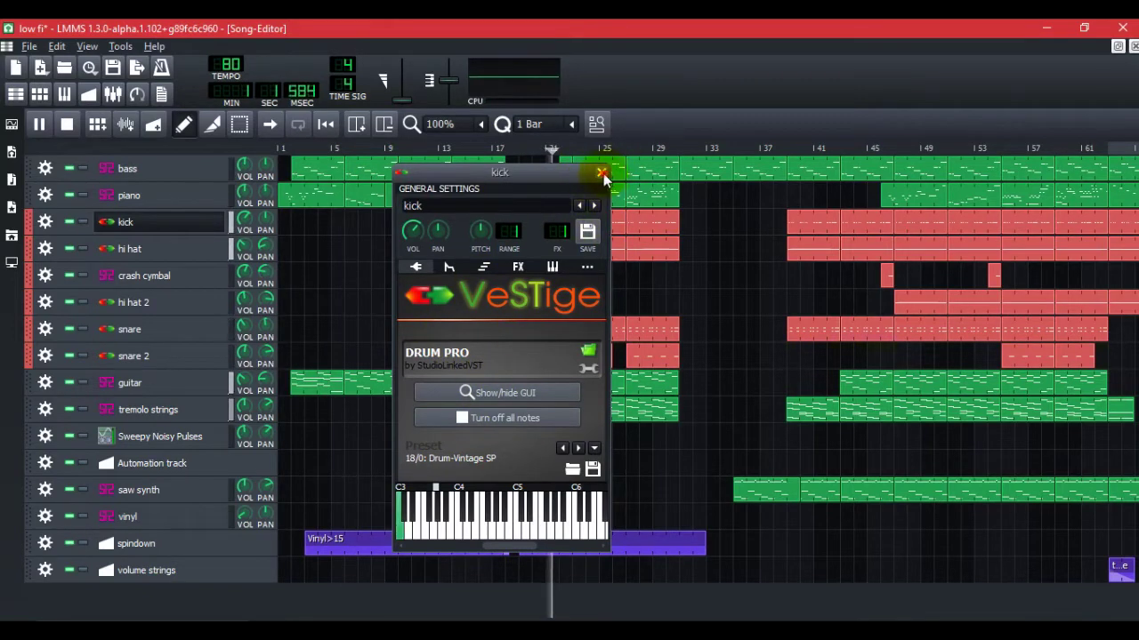
{"action": "left_click", "coordinate": [601, 173]}
- Open the hi hat's Drum Pro interface, then close it and the hi hat window
{"action": "left_click", "coordinate": [142, 251]}
{"action": "left_click", "coordinate": [136, 463]}
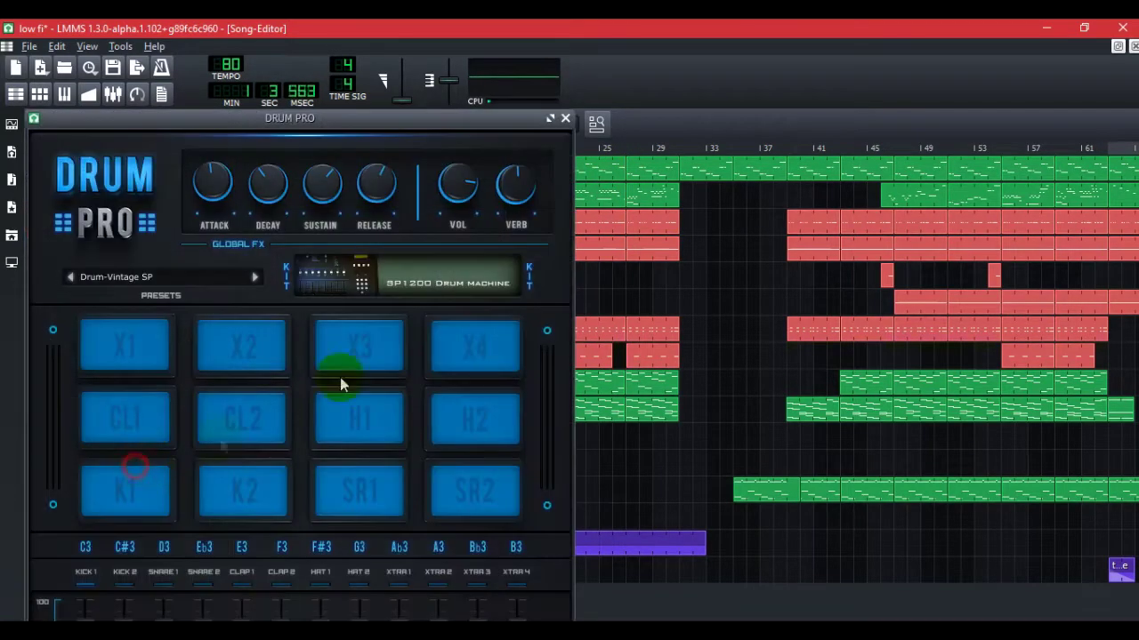
{"action": "left_click", "coordinate": [565, 118]}
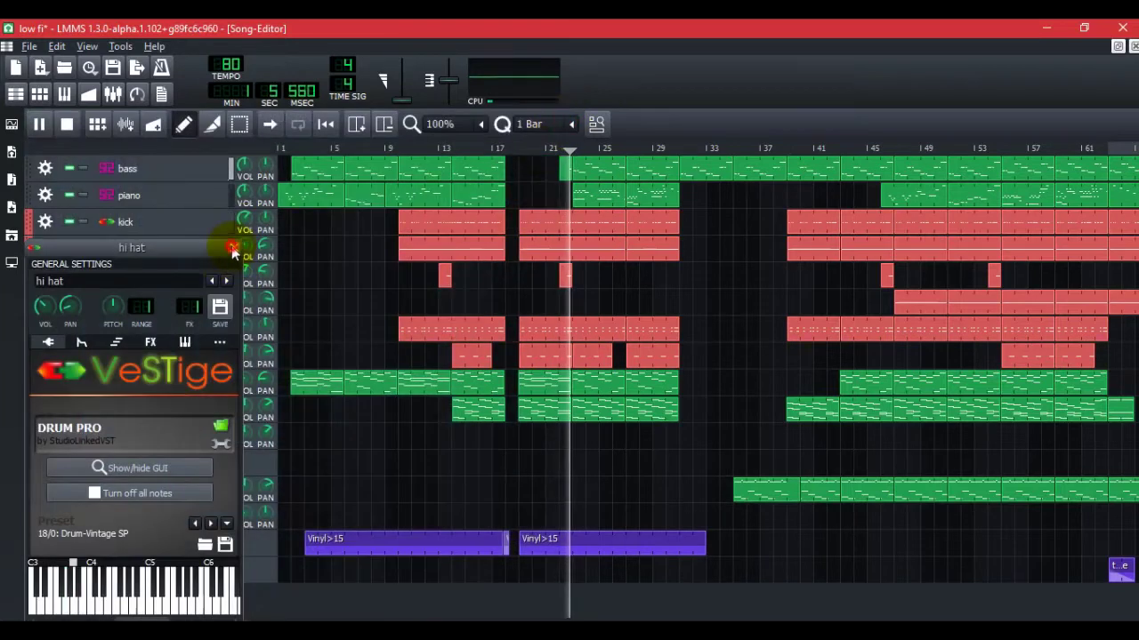
{"action": "left_click", "coordinate": [230, 246]}
- Open the hi hat 2 Drum Pro interface, then close its plugin windows
{"action": "left_click", "coordinate": [133, 304]}
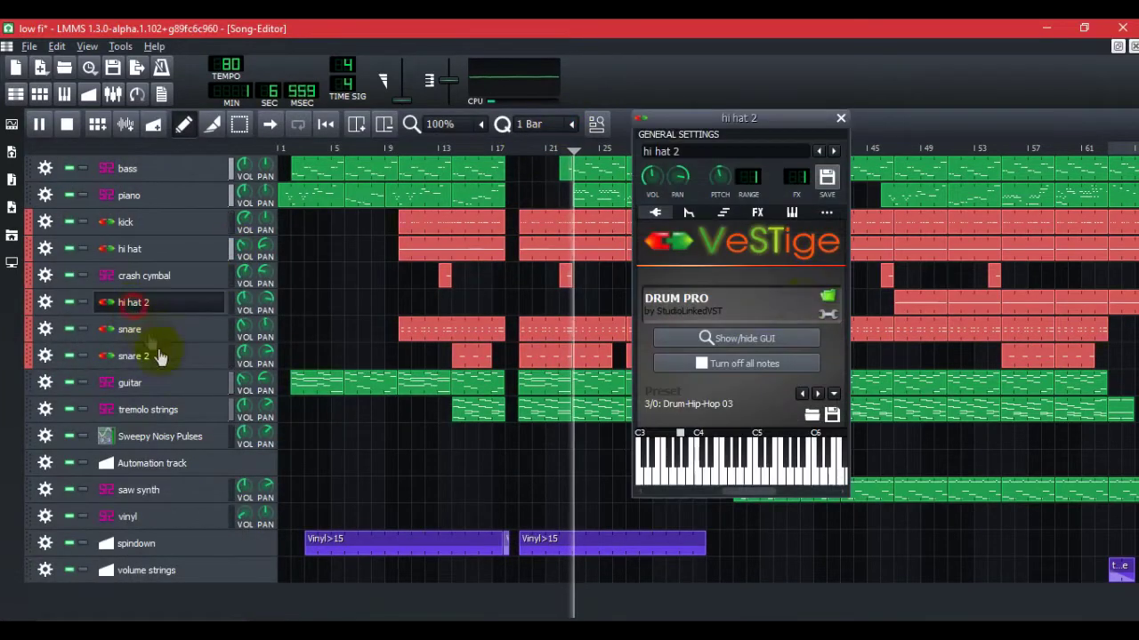
{"action": "left_click", "coordinate": [738, 338]}
{"action": "left_click", "coordinate": [565, 118]}
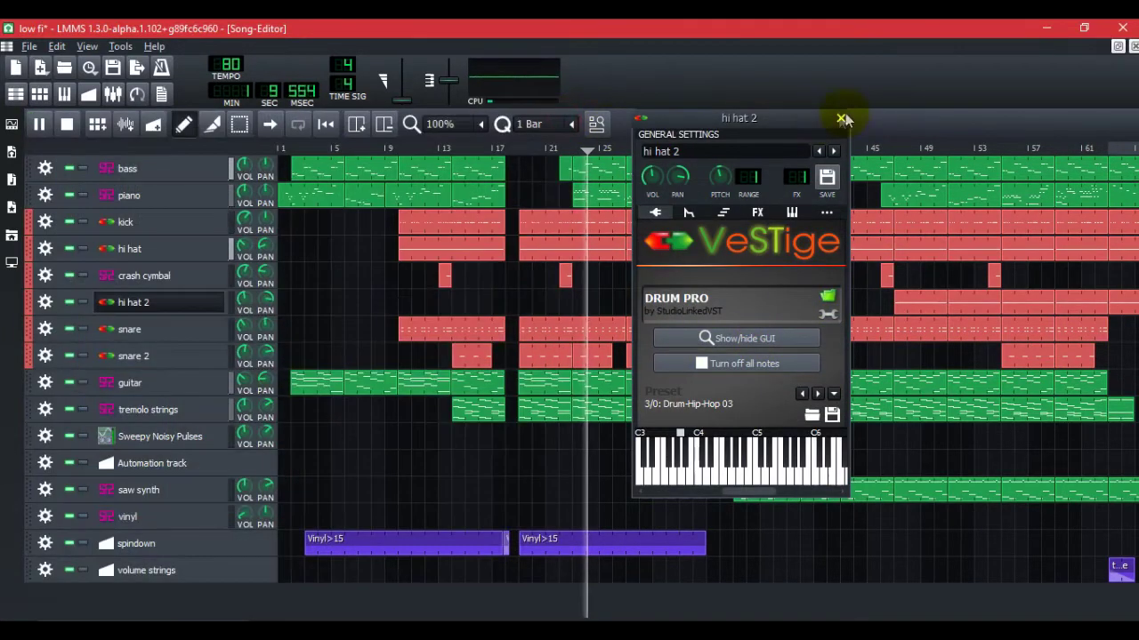
{"action": "left_click", "coordinate": [841, 117]}
- Audition the K1 pad in snare 2's Drum Pro, then close Drum Pro and VeSTige
{"action": "left_click", "coordinate": [136, 356]}
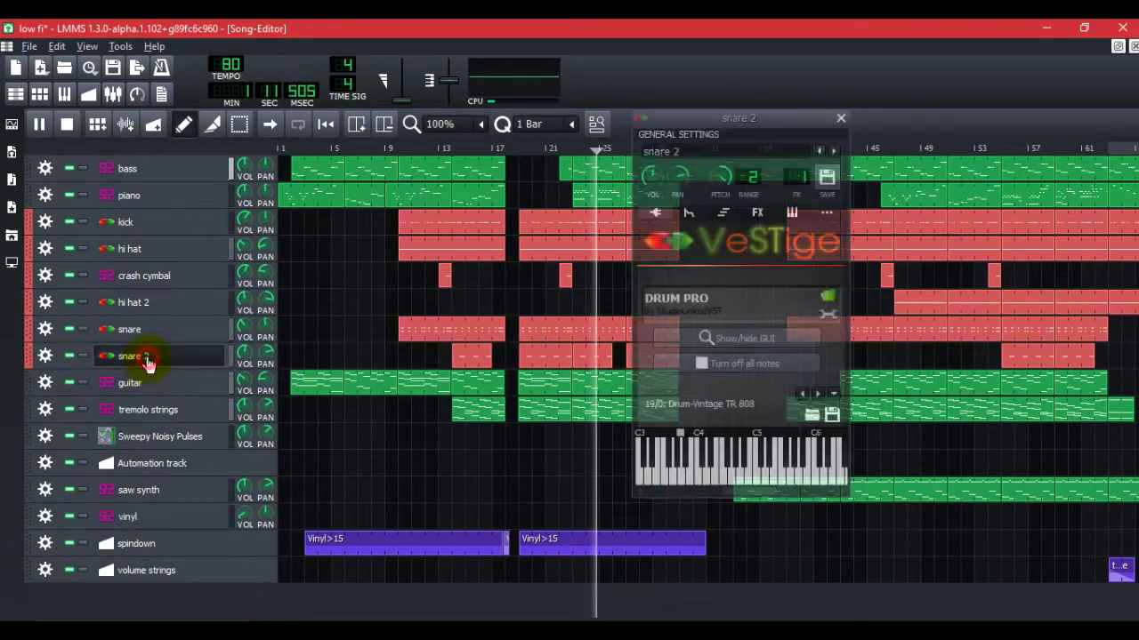
{"action": "left_click", "coordinate": [738, 338]}
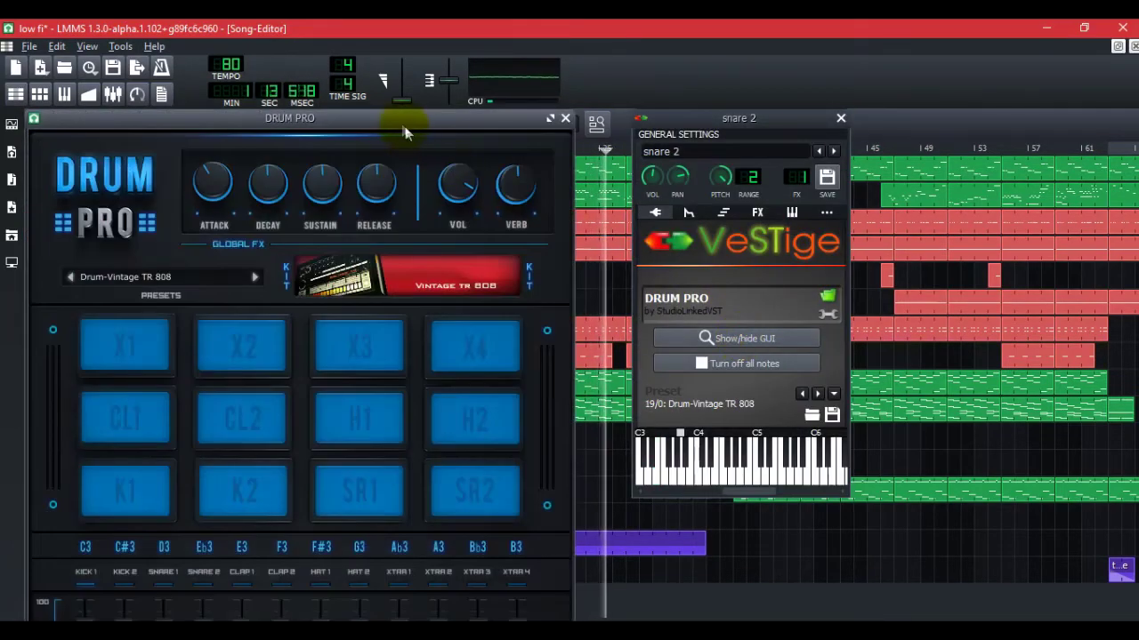
{"action": "left_click_drag", "start_coordinate": [405, 126], "coordinate": [698, 130]}
{"action": "left_click_drag", "start_coordinate": [707, 184], "coordinate": [627, 124]}
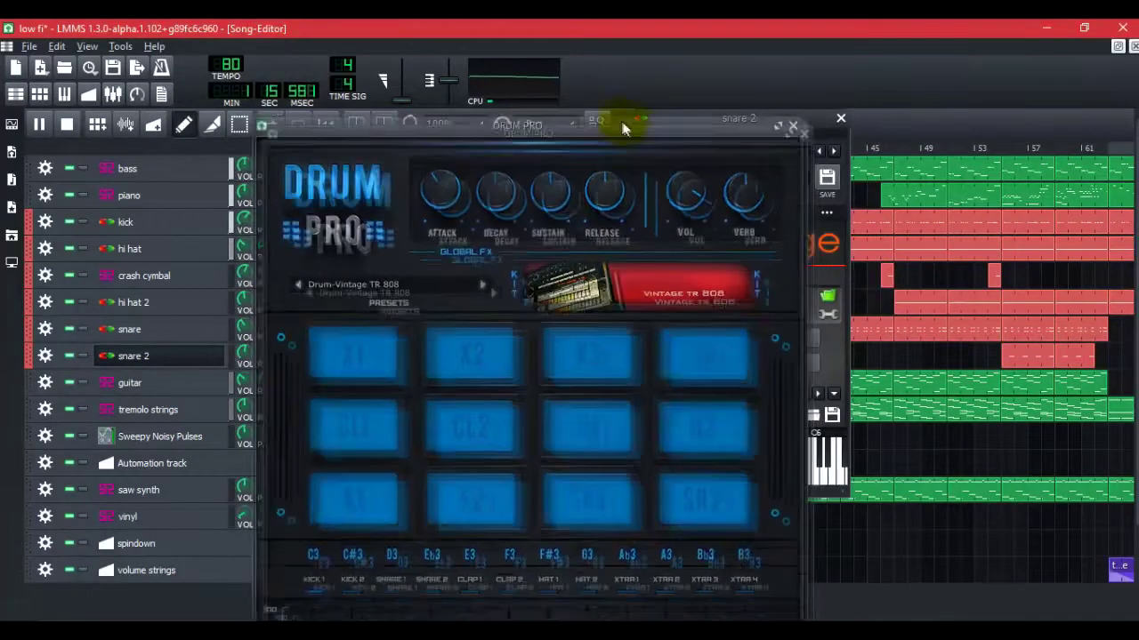
{"action": "left_click", "coordinate": [364, 485]}
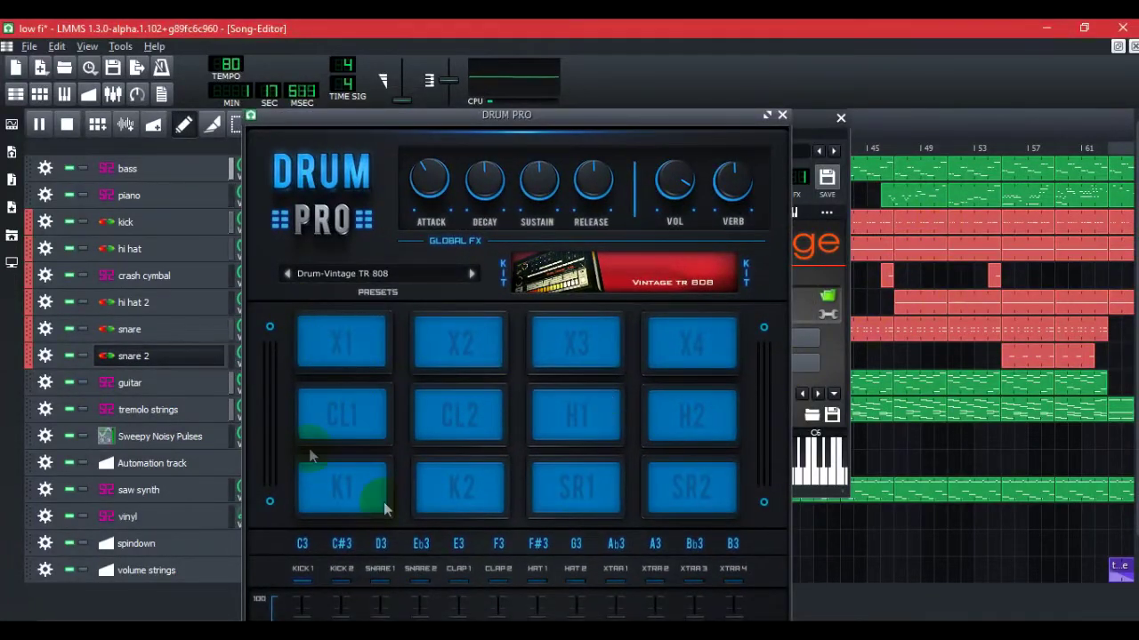
{"action": "left_click", "coordinate": [781, 115]}
{"action": "left_click", "coordinate": [840, 120]}
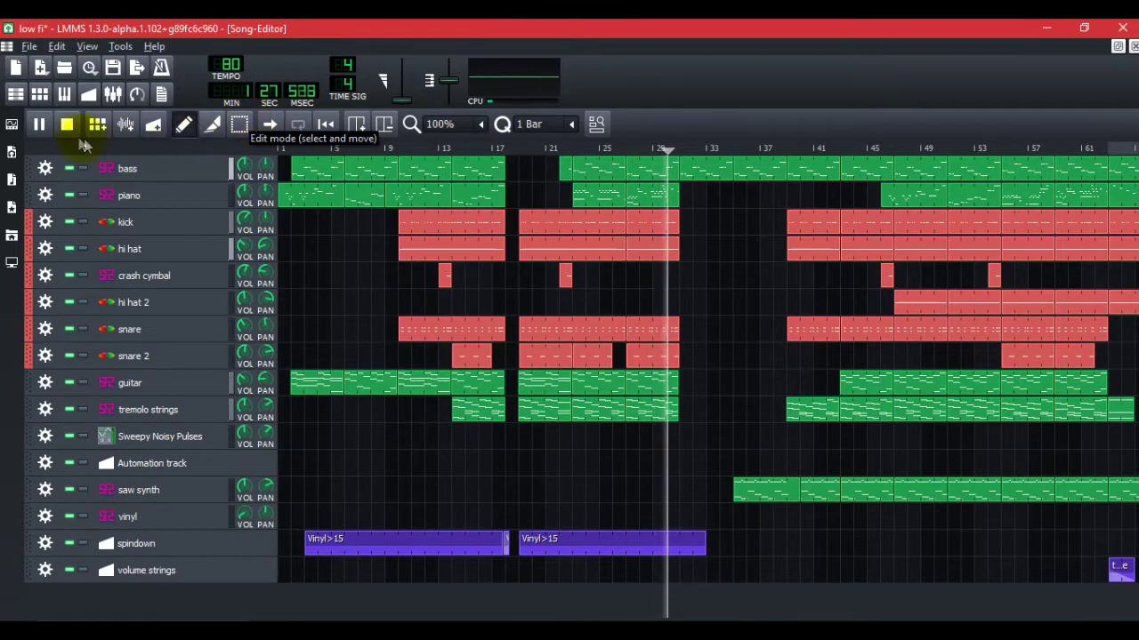
- Stop playback and show the drums channel's Equalizer, Vinyl and two-StereoSwapper chain in the mixer
{"action": "left_click", "coordinate": [67, 123]}
{"action": "left_click", "coordinate": [418, 222]}
{"action": "left_click", "coordinate": [101, 96]}
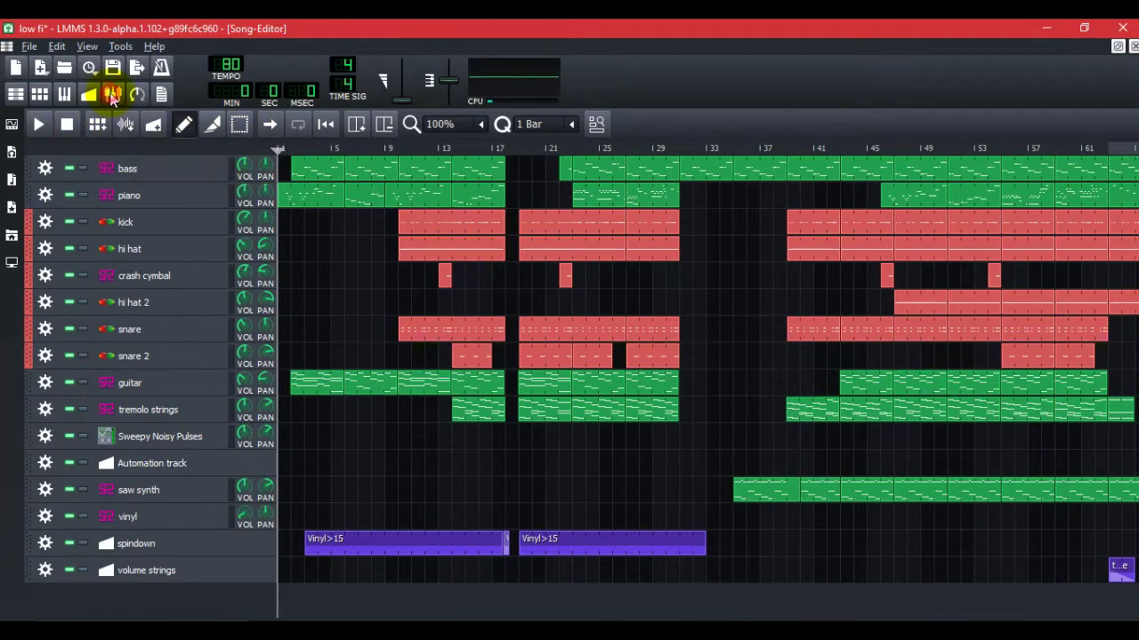
{"action": "left_click", "coordinate": [112, 96]}
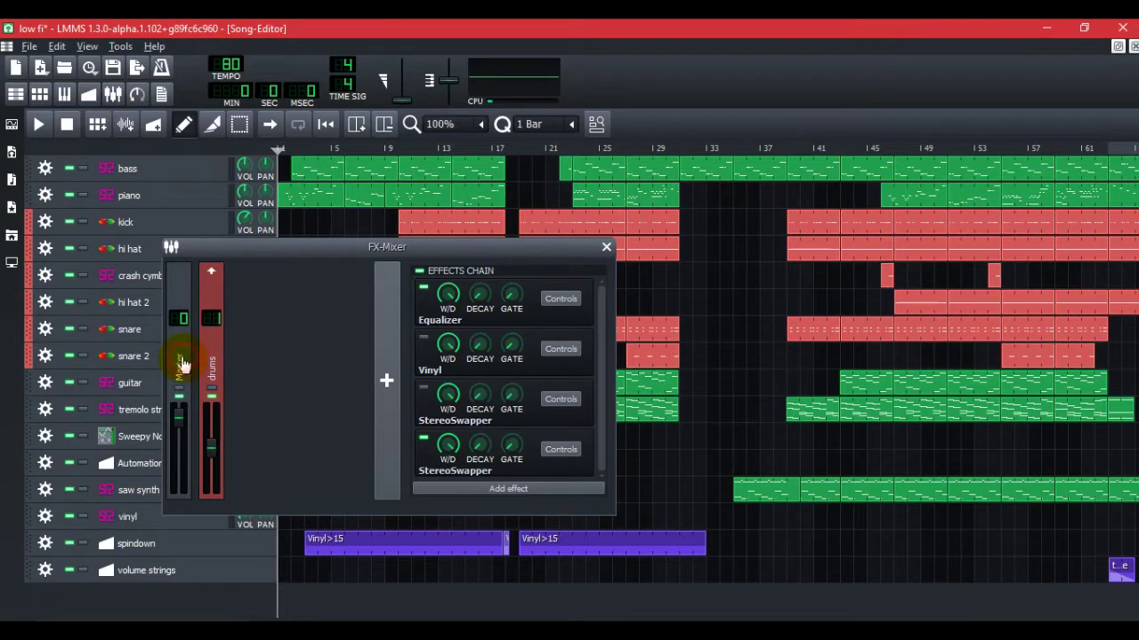
{"action": "left_click", "coordinate": [178, 366]}
{"action": "left_click", "coordinate": [203, 347]}
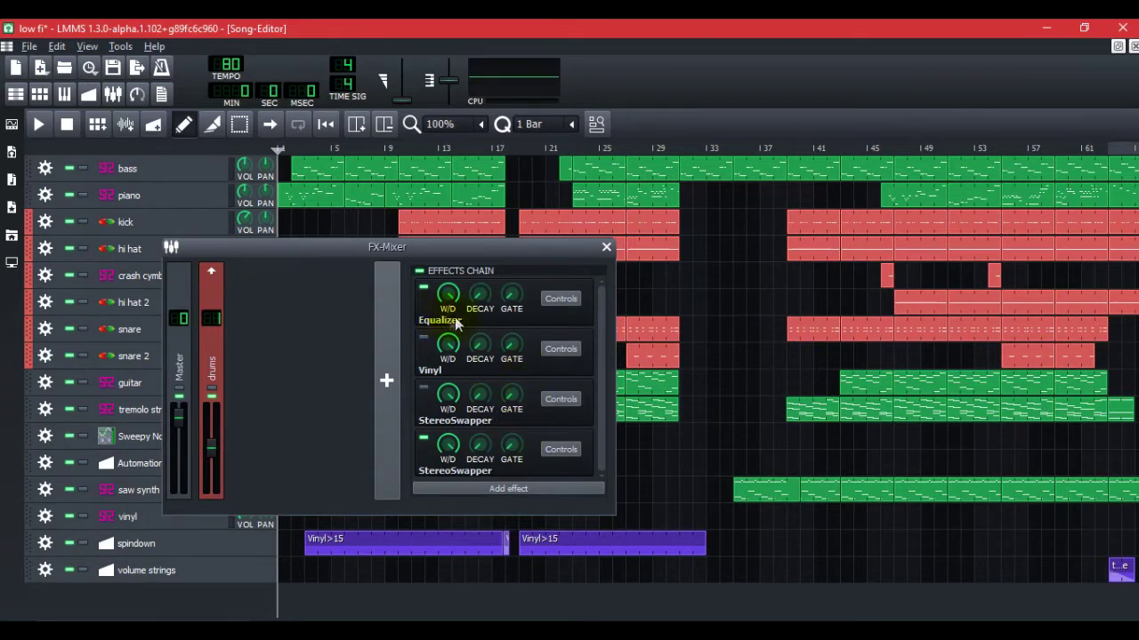
- Remove the last StereoSwapper from the drums channel's effects chain
{"action": "right_click", "coordinate": [428, 469]}
{"action": "left_click", "coordinate": [425, 440]}
{"action": "right_click", "coordinate": [425, 461]}
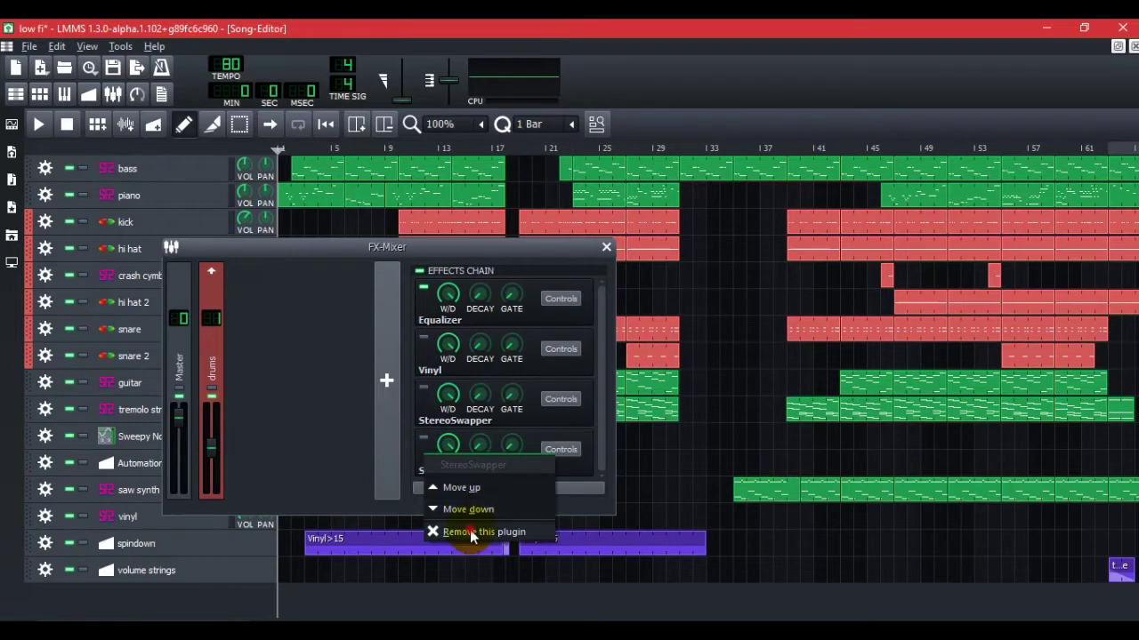
{"action": "left_click", "coordinate": [470, 531]}
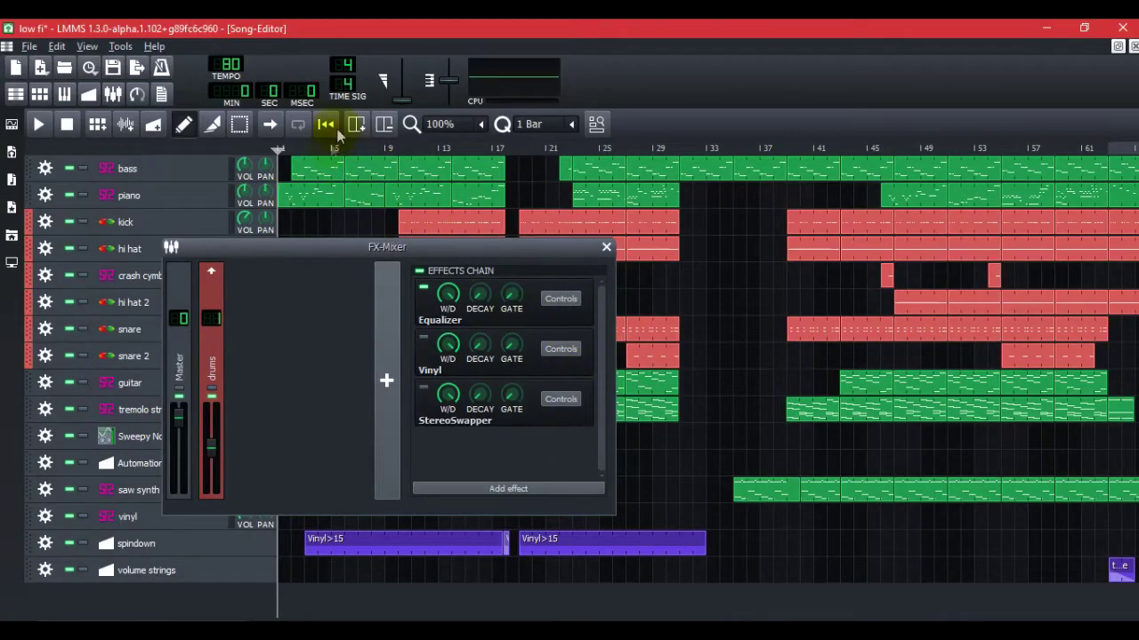
- Mute the spindown automation track while playing from around bars 10-12
{"action": "left_click", "coordinate": [430, 152]}
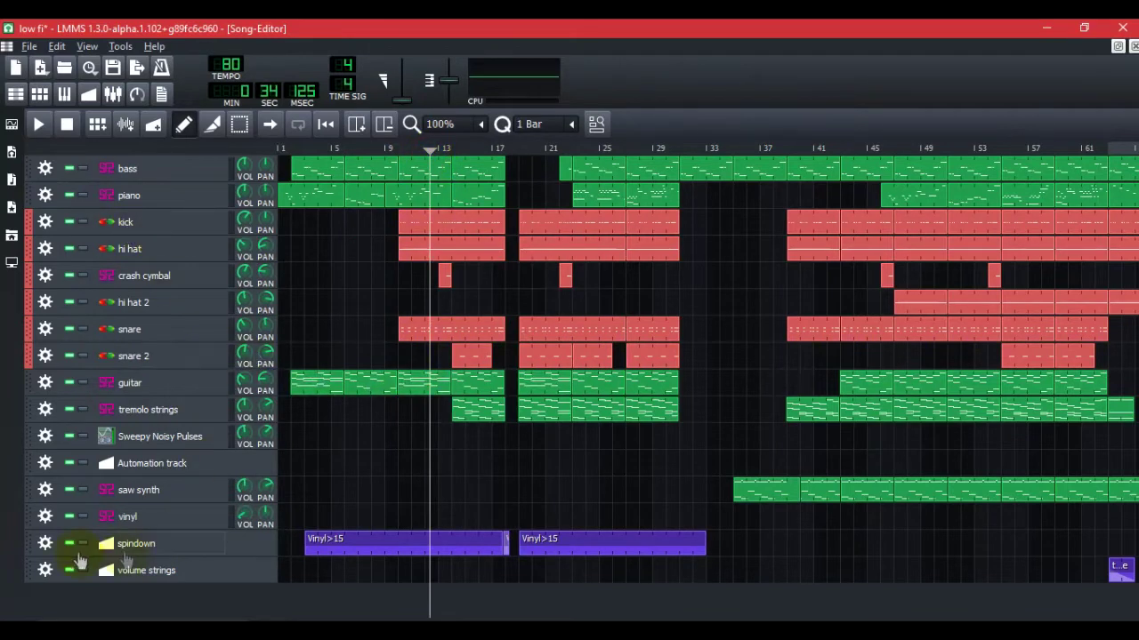
{"action": "left_click", "coordinate": [70, 544]}
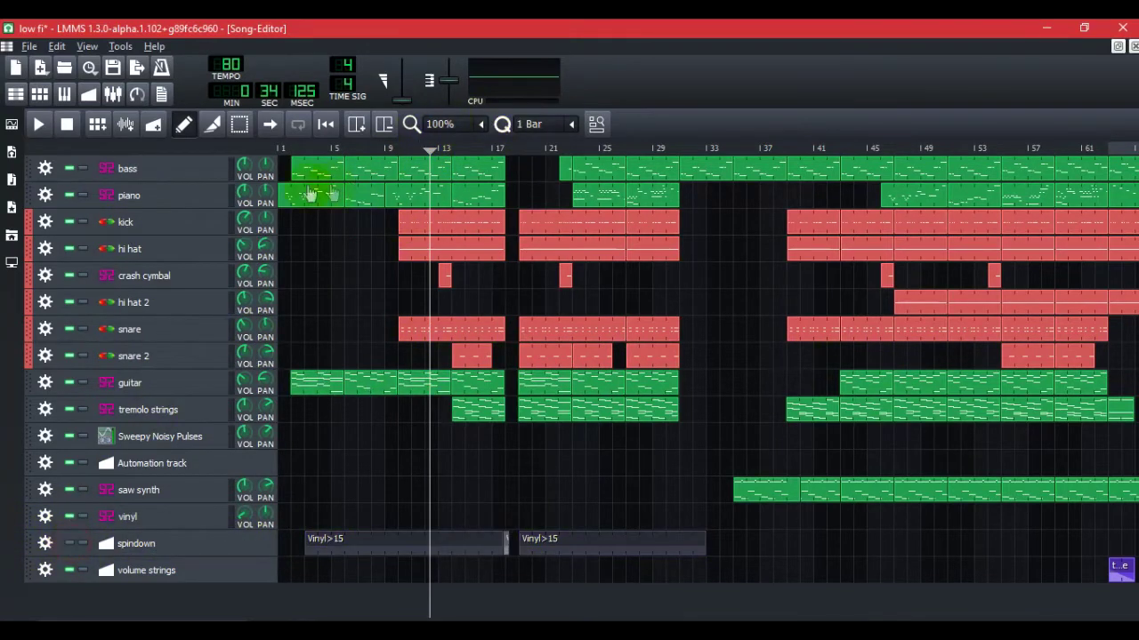
{"action": "left_click", "coordinate": [403, 151]}
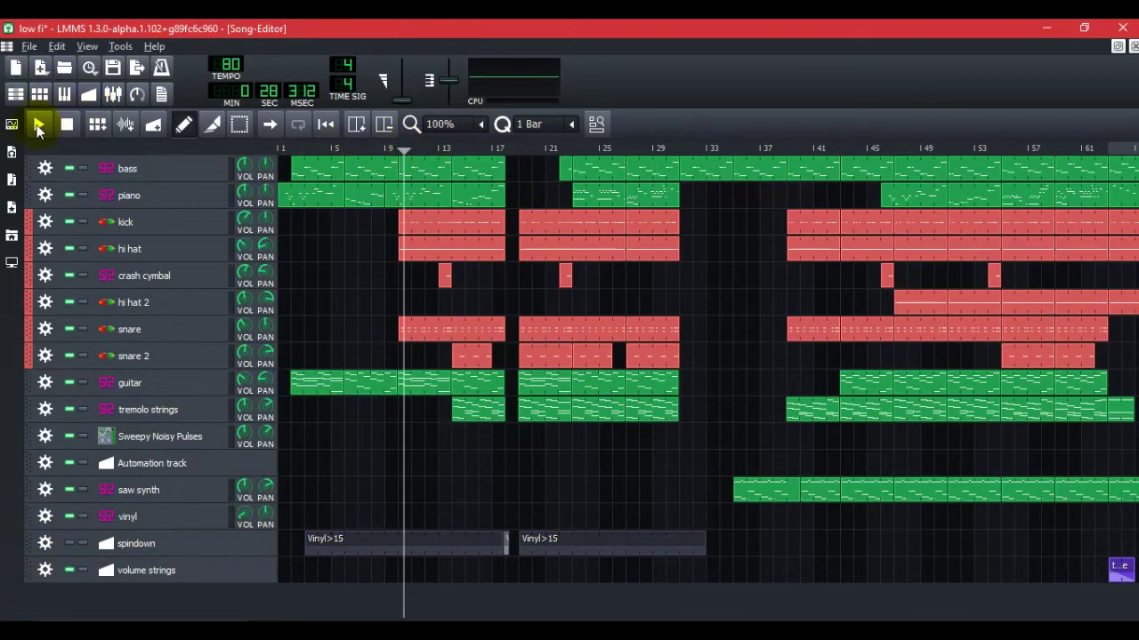
- Show the drums channel's Vinyl plugin interface and trigger its Spindown
{"action": "left_click", "coordinate": [113, 93]}
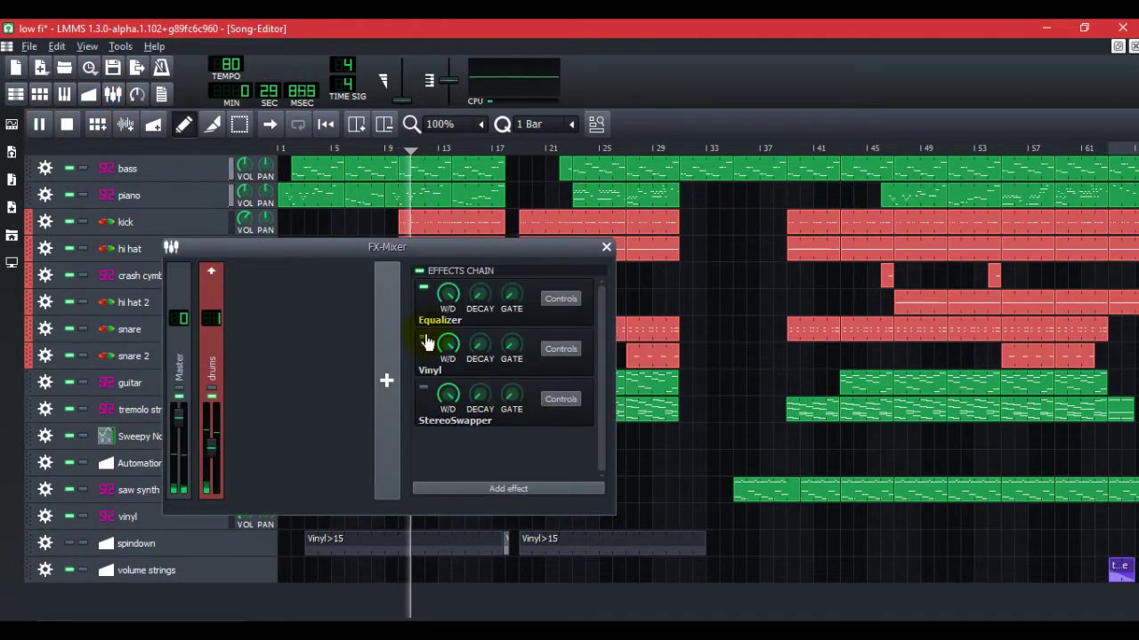
{"action": "left_click", "coordinate": [575, 353]}
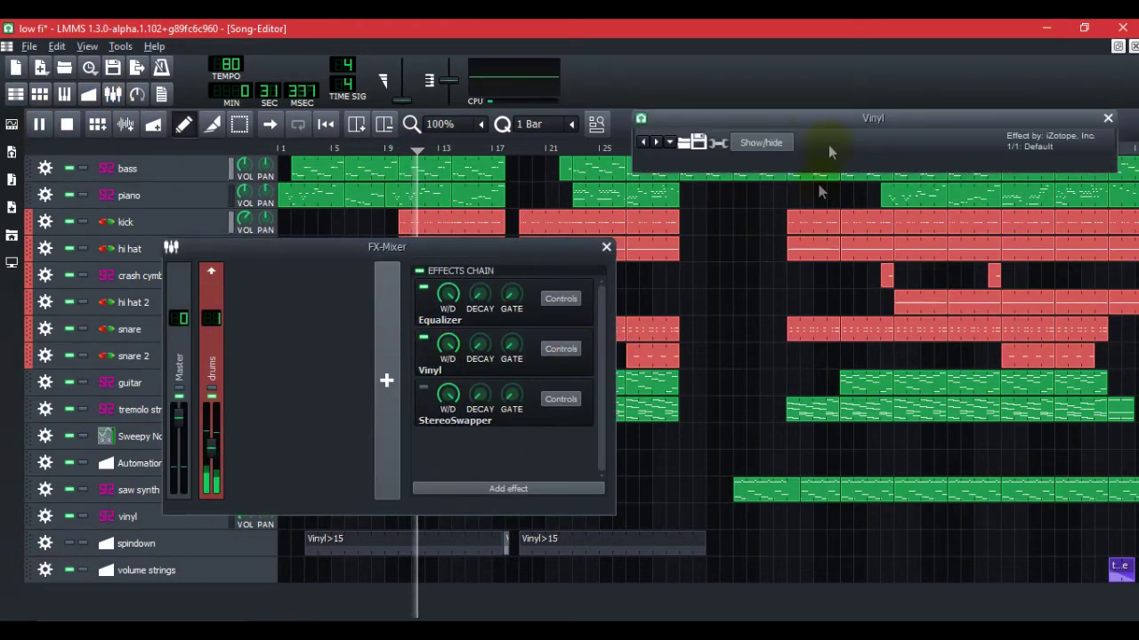
{"action": "left_click", "coordinate": [765, 144]}
{"action": "left_click_drag", "start_coordinate": [757, 120], "coordinate": [628, 118]}
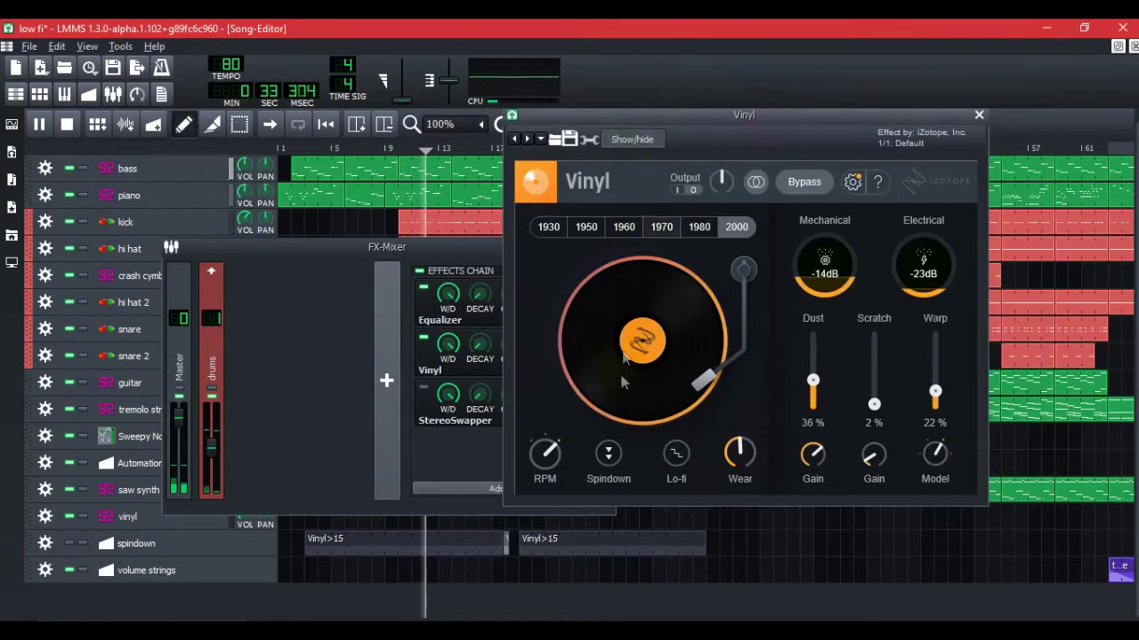
{"action": "left_click", "coordinate": [608, 456]}
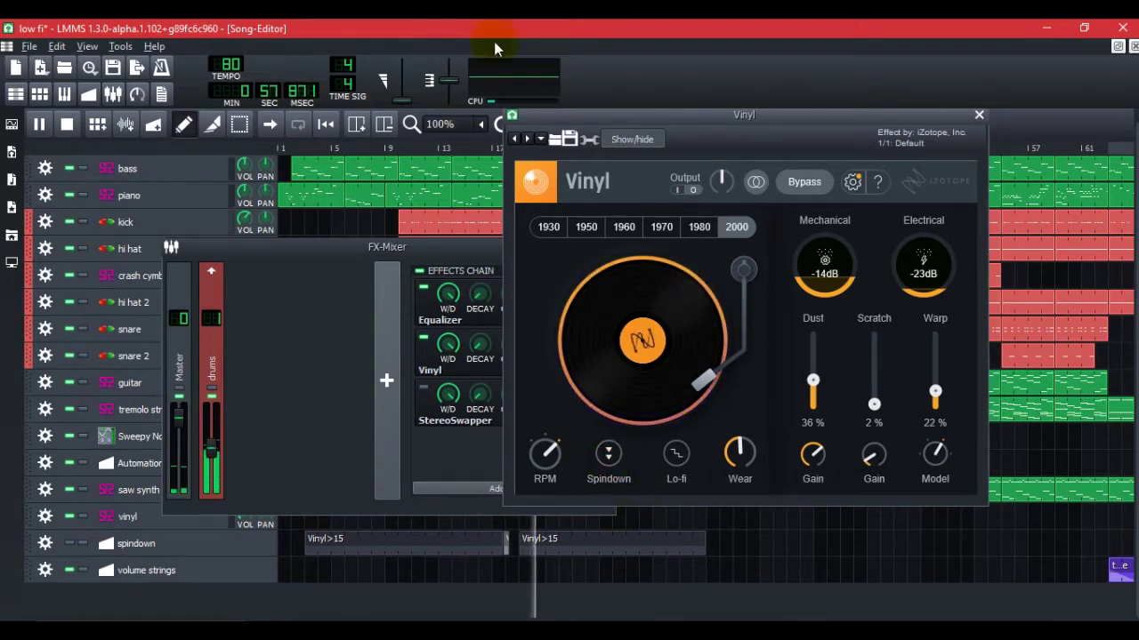
- View Vinyl's wrench parameter panel, toggle Spin Down on and off, then close the Vinyl windows
{"action": "left_click", "coordinate": [591, 142]}
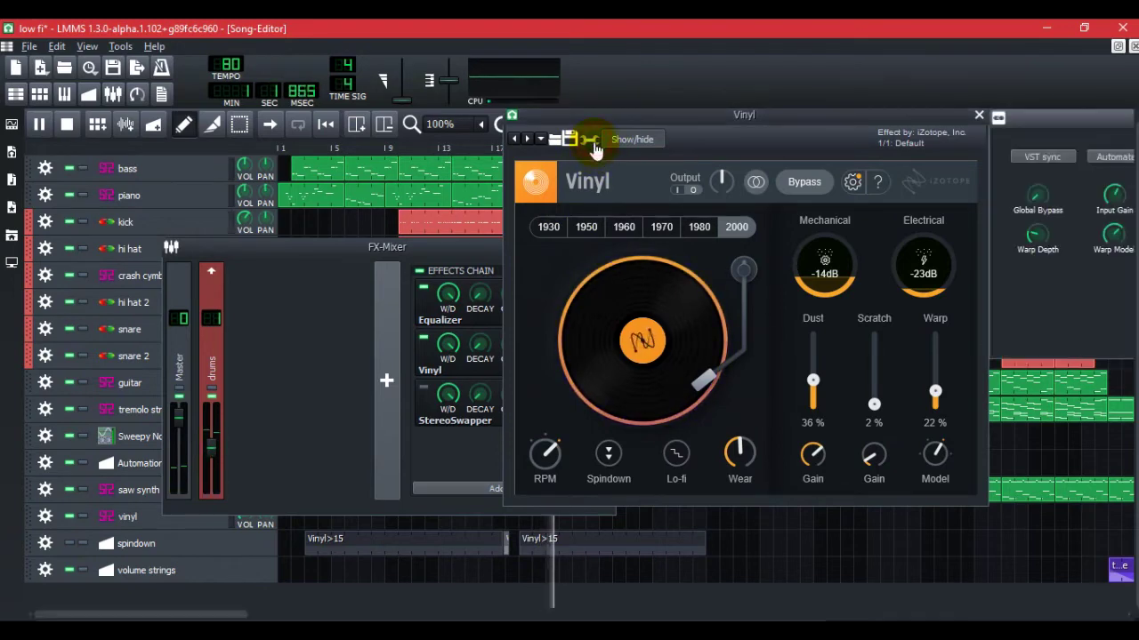
{"action": "mouse_move", "coordinate": [1031, 113]}
{"action": "left_mouse_down"}
{"action": "mouse_move", "coordinate": [269, 105]}
{"action": "mouse_move", "coordinate": [233, 143]}
{"action": "left_mouse_up"}
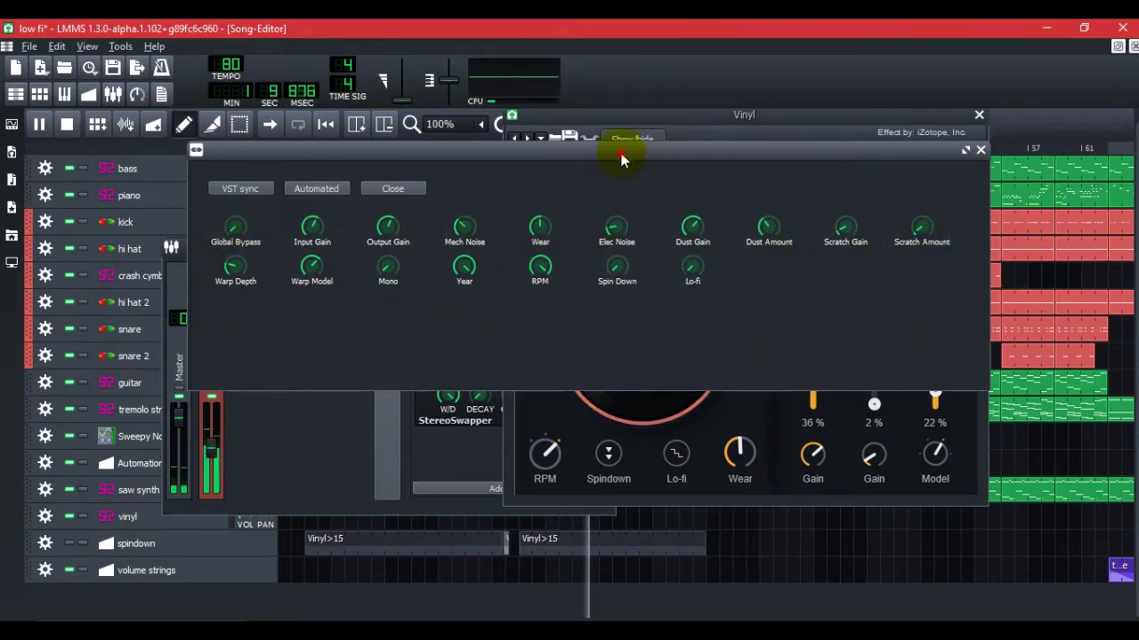
{"action": "left_click_drag", "start_coordinate": [621, 159], "coordinate": [598, 153]}
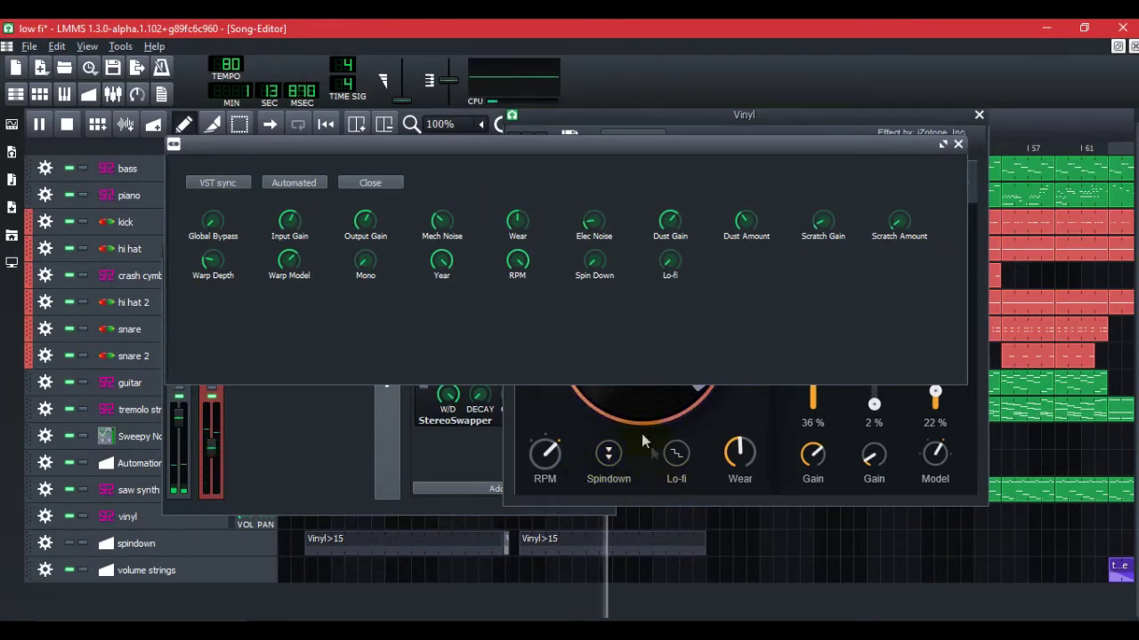
{"action": "left_click", "coordinate": [597, 274]}
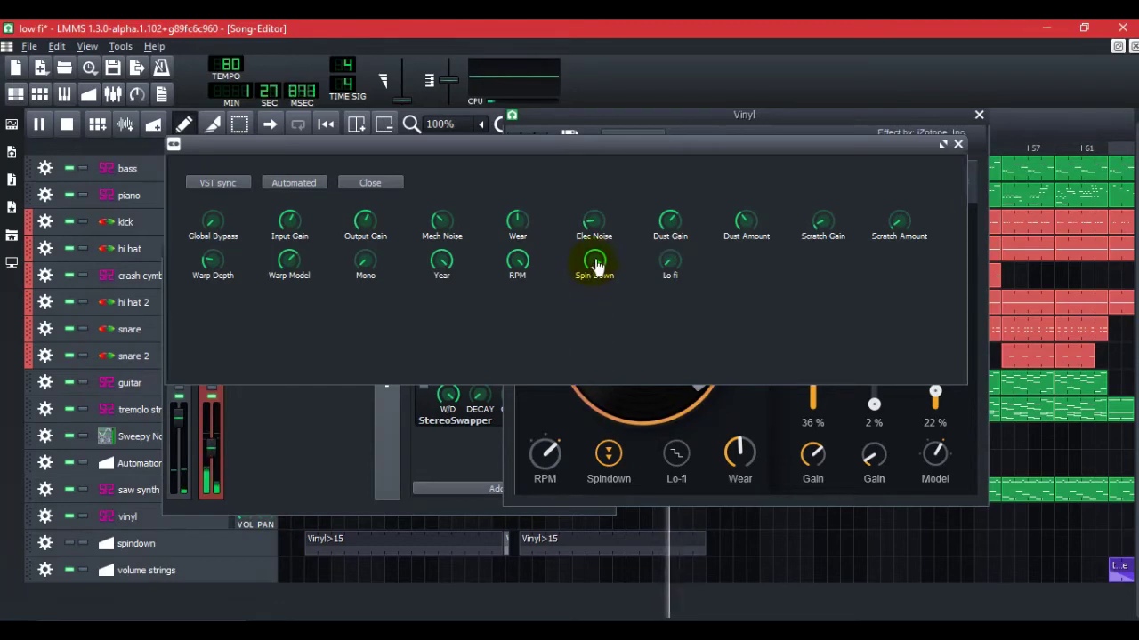
{"action": "left_click", "coordinate": [596, 267]}
{"action": "left_click", "coordinate": [958, 145]}
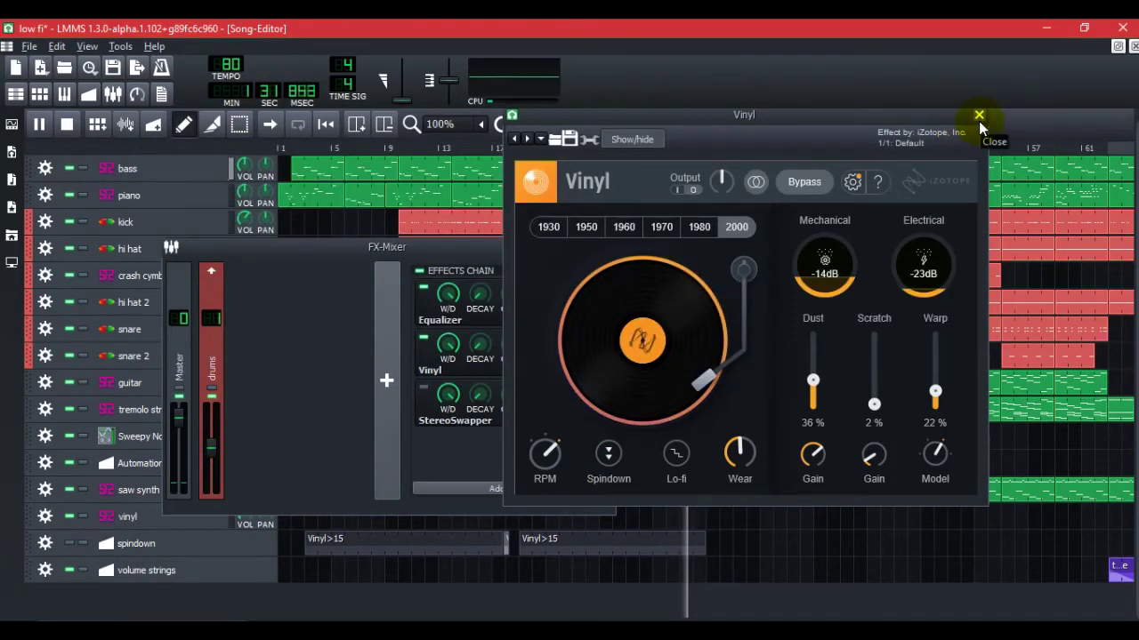
{"action": "left_click", "coordinate": [978, 117]}
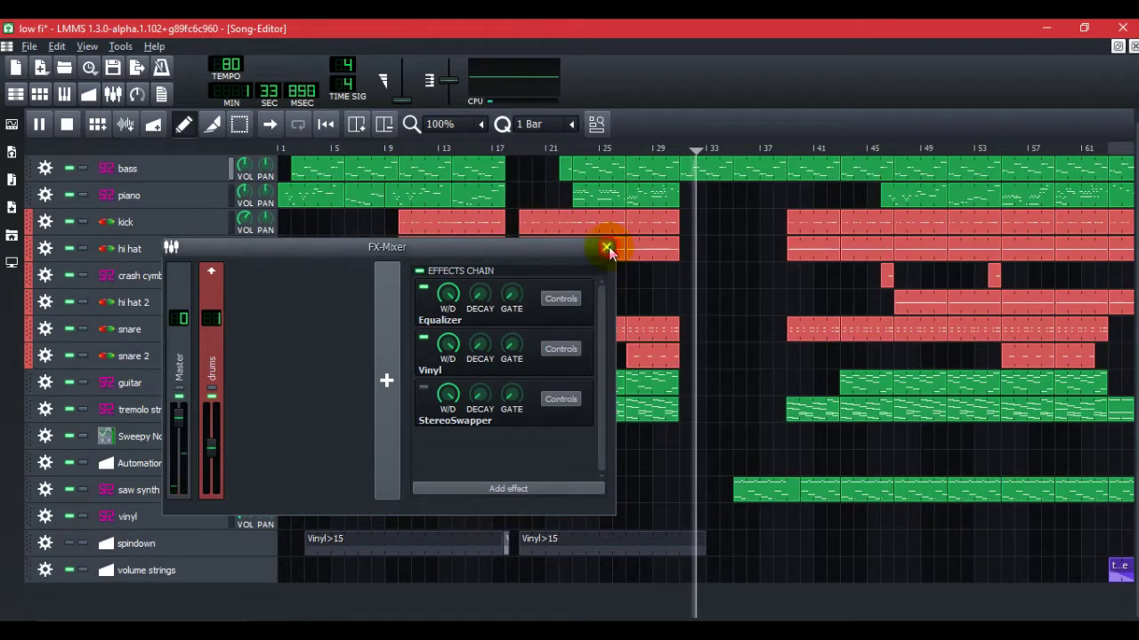
- Close the mixer, unmute the spindown track and replay the song from the start
{"action": "left_click", "coordinate": [607, 247]}
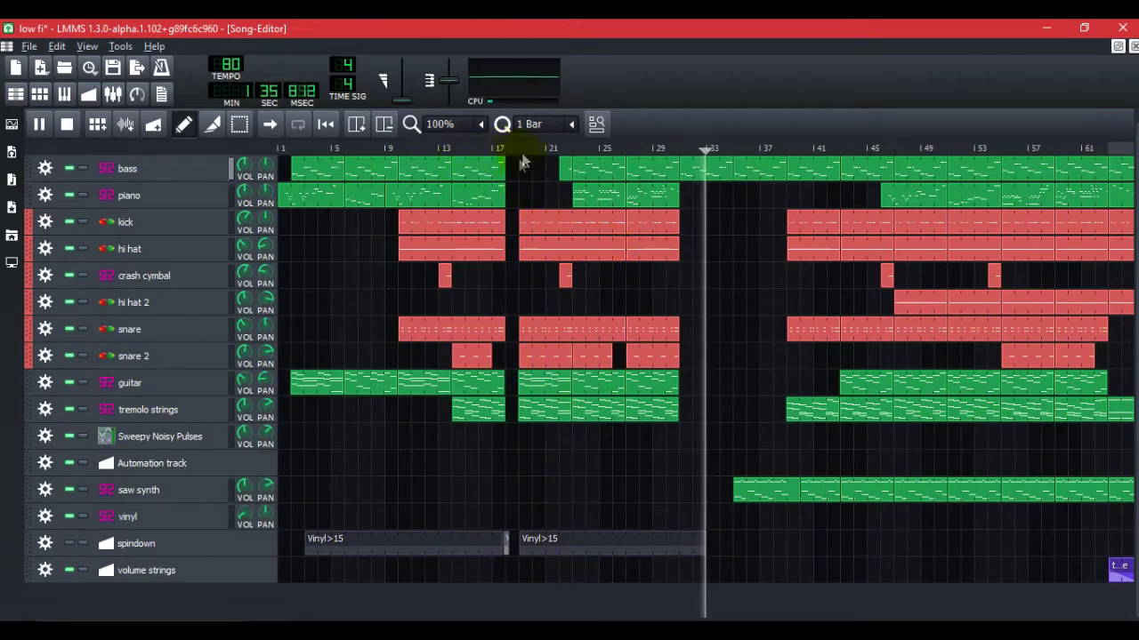
{"action": "left_click", "coordinate": [69, 544]}
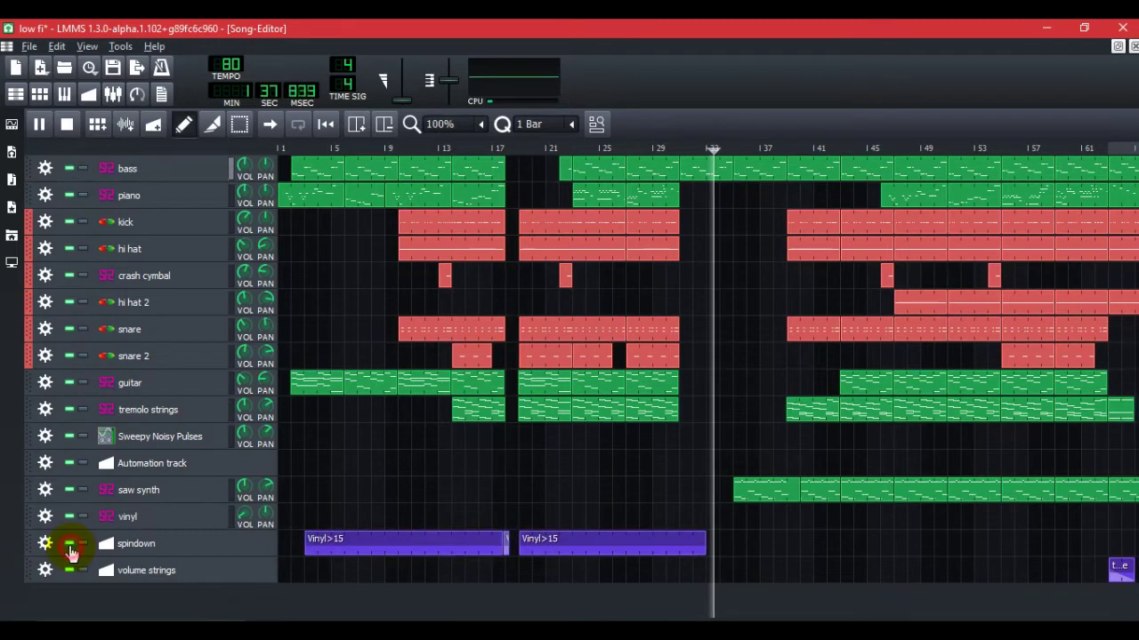
{"action": "left_click", "coordinate": [323, 125]}
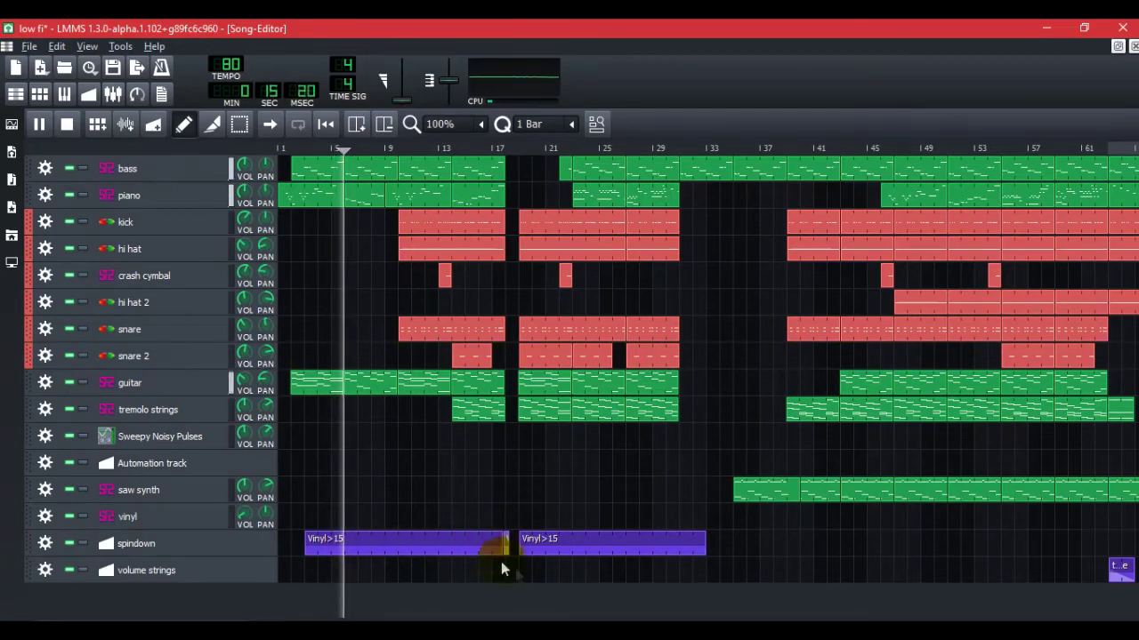
{"action": "scroll", "coordinate": [505, 562], "scroll_direction": "up", "scroll_amount": 3}
{"action": "scroll", "coordinate": [578, 556], "scroll_direction": "up", "scroll_amount": 1}
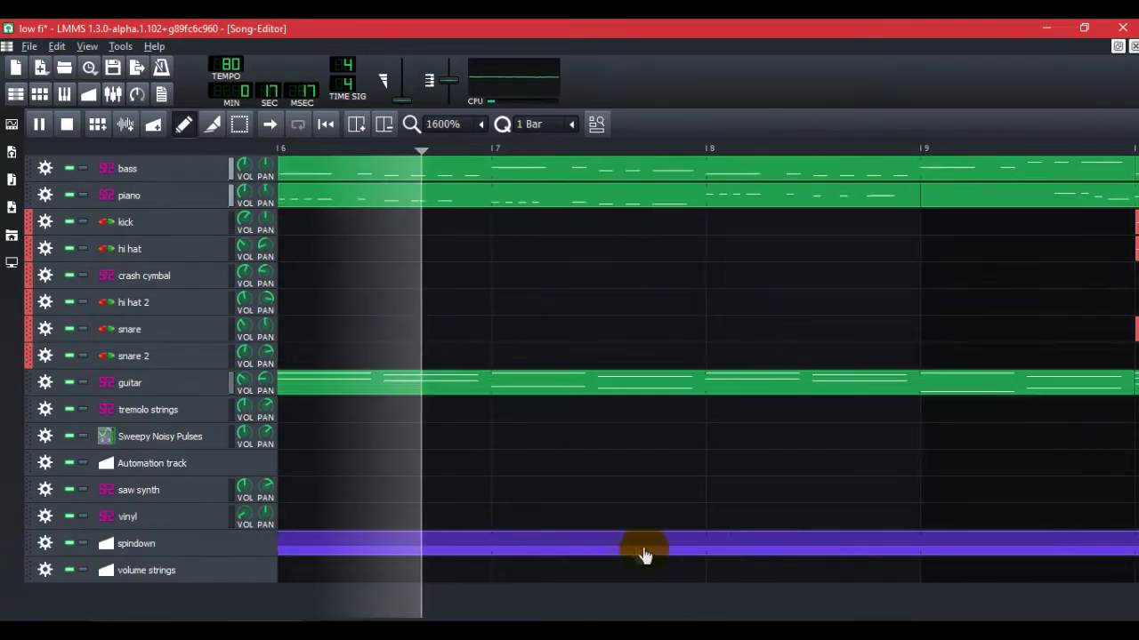
{"action": "scroll", "coordinate": [614, 549], "scroll_direction": "down", "scroll_amount": 3}
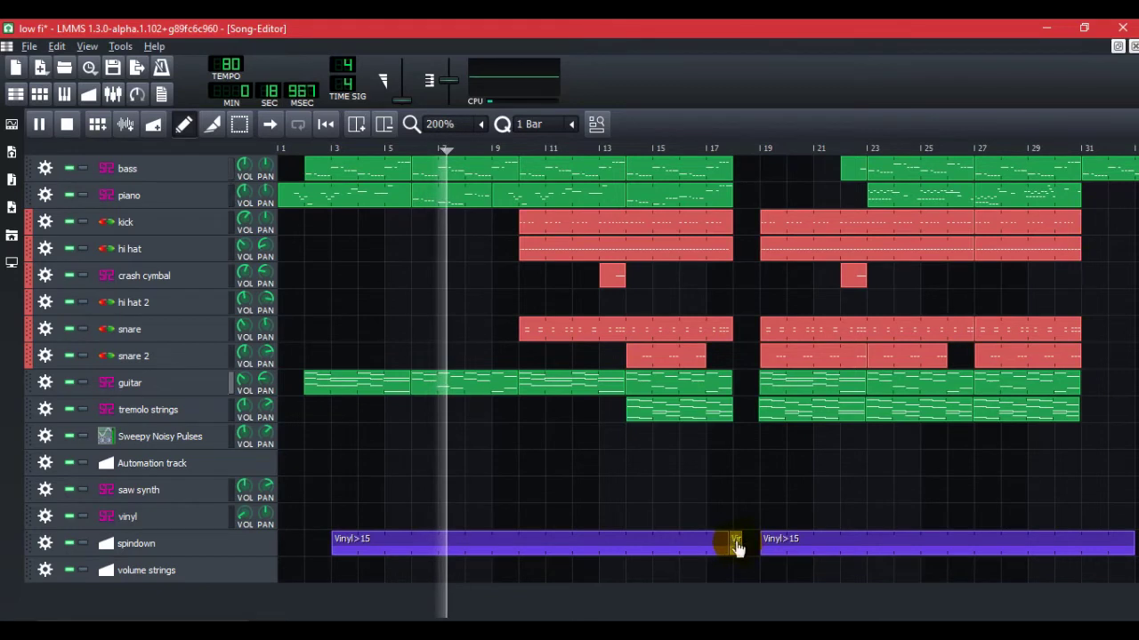
{"action": "scroll", "coordinate": [765, 553], "scroll_direction": "down", "scroll_amount": 1}
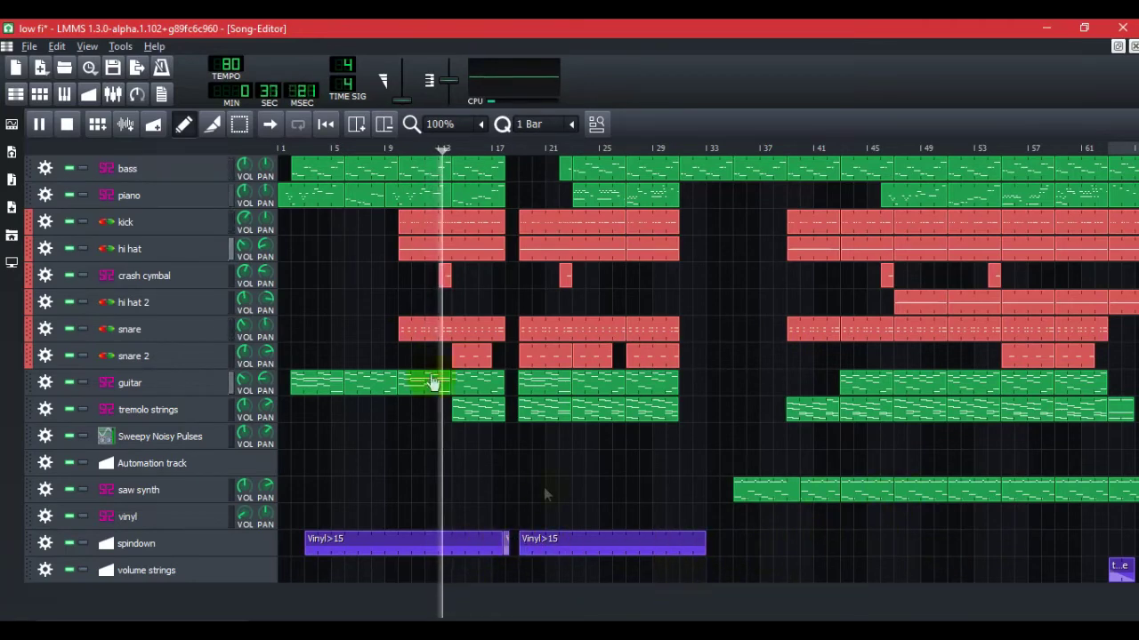
- Show the drums channel's Vinyl interface and toggle Spindown on and back off
{"action": "left_click", "coordinate": [112, 94]}
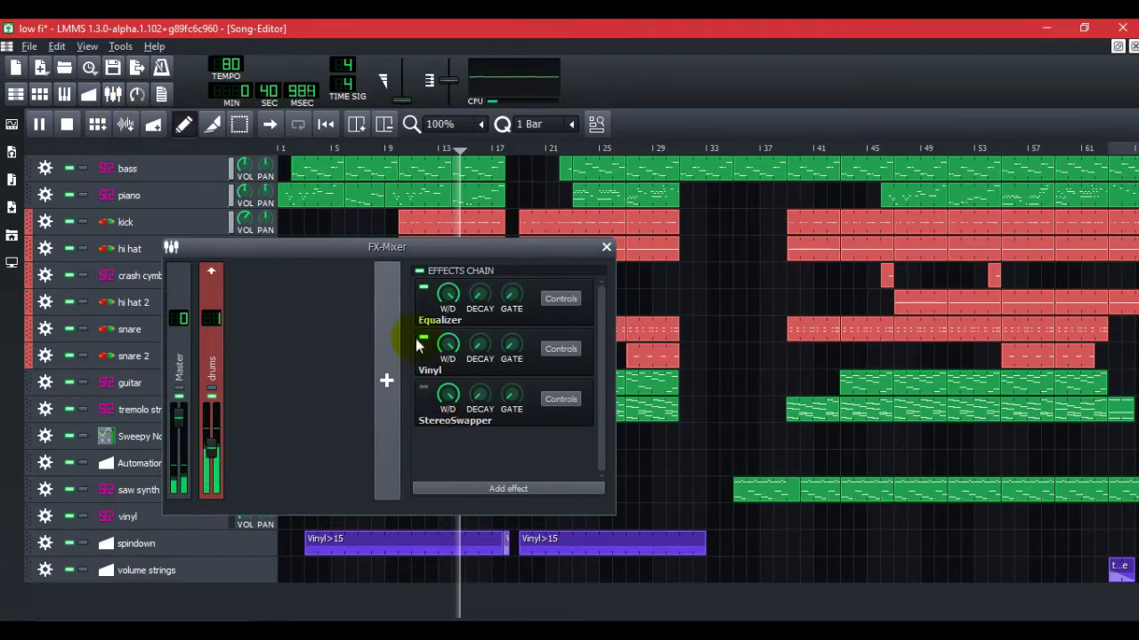
{"action": "left_click", "coordinate": [561, 348]}
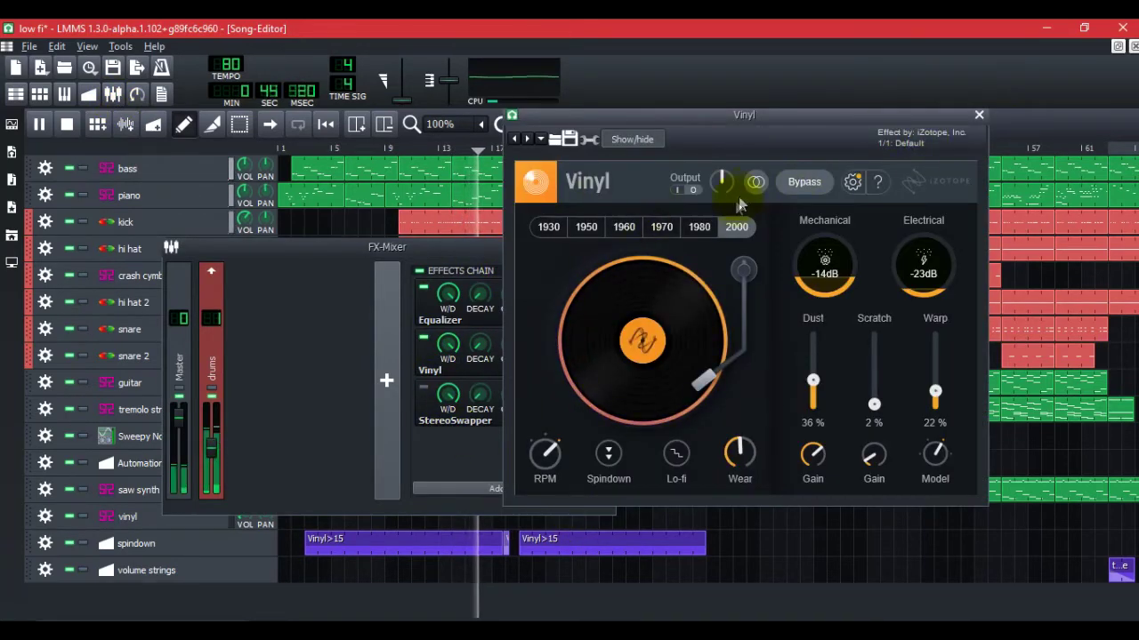
{"action": "left_click", "coordinate": [610, 458]}
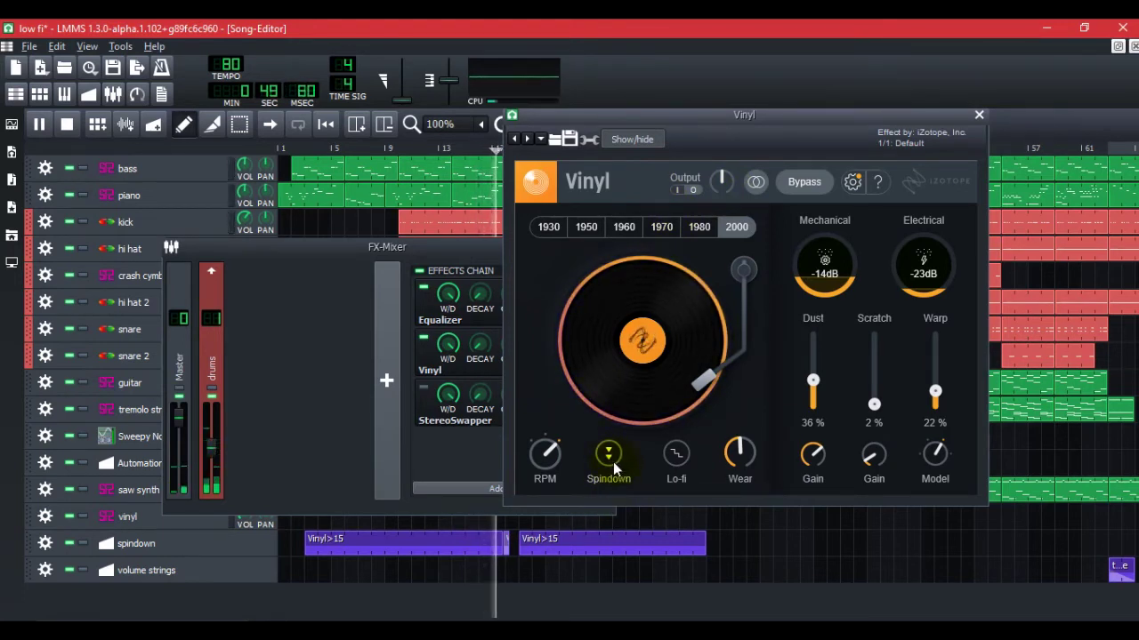
{"action": "left_click", "coordinate": [620, 470]}
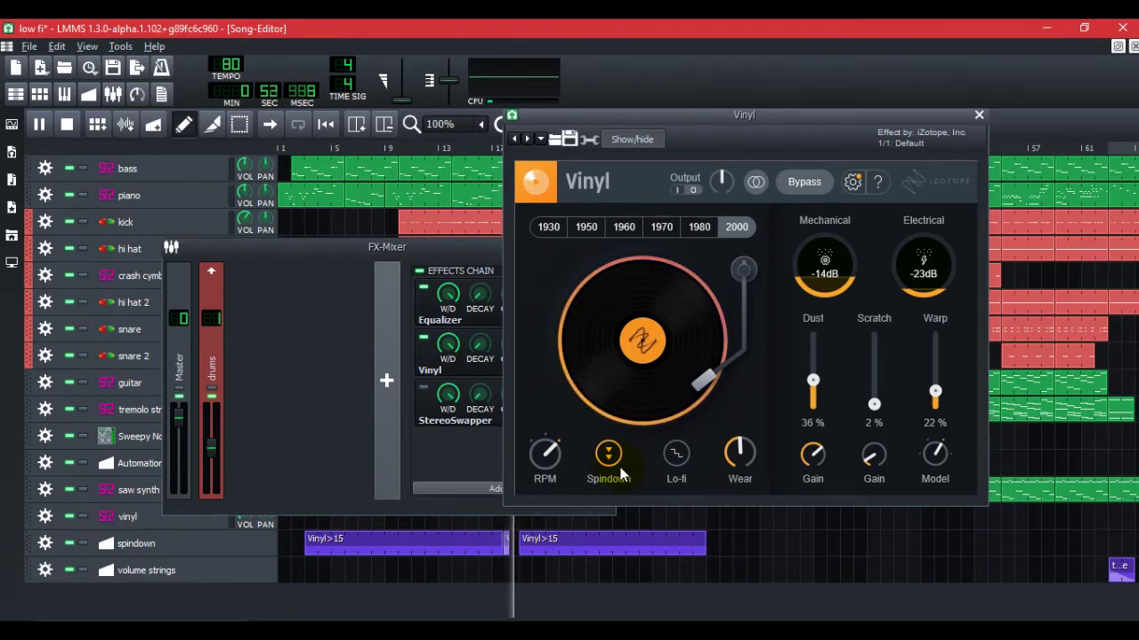
{"action": "left_click", "coordinate": [620, 467]}
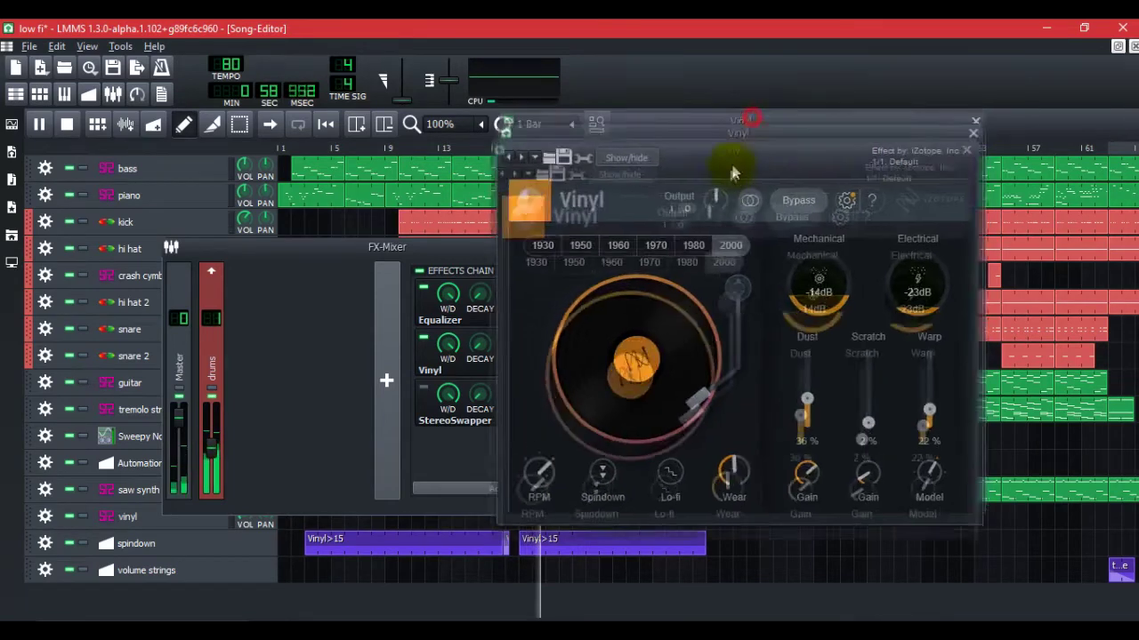
- Check Vinyl's wrench panel of automatable parameters, then close the Vinyl windows
{"action": "left_click_drag", "start_coordinate": [752, 116], "coordinate": [746, 150]}
{"action": "left_click", "coordinate": [585, 176]}
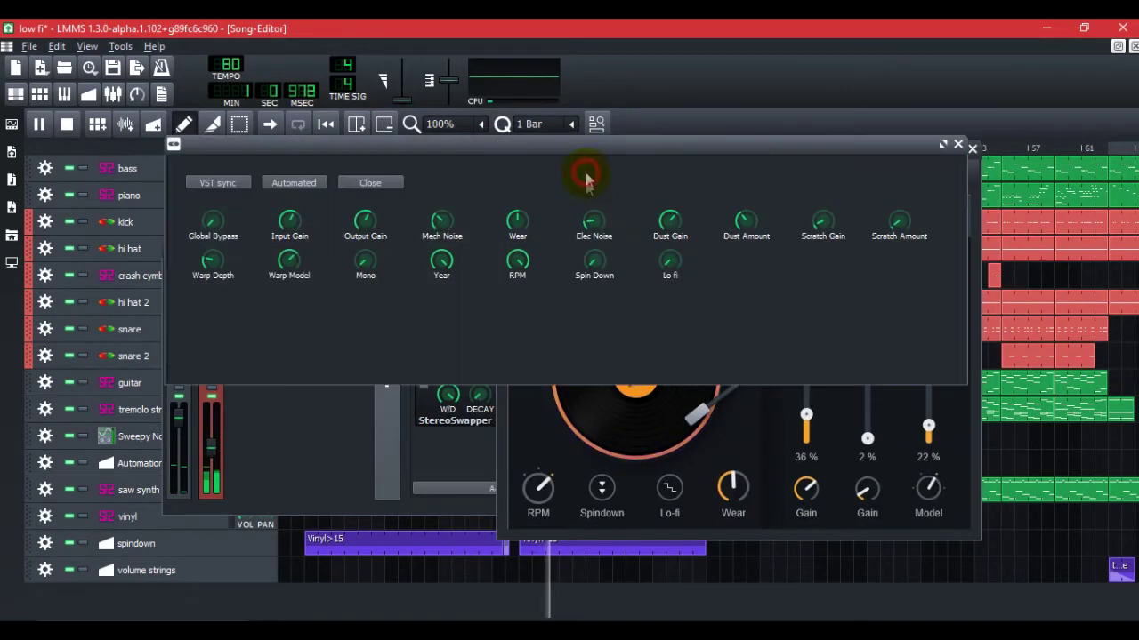
{"action": "left_click", "coordinate": [958, 144]}
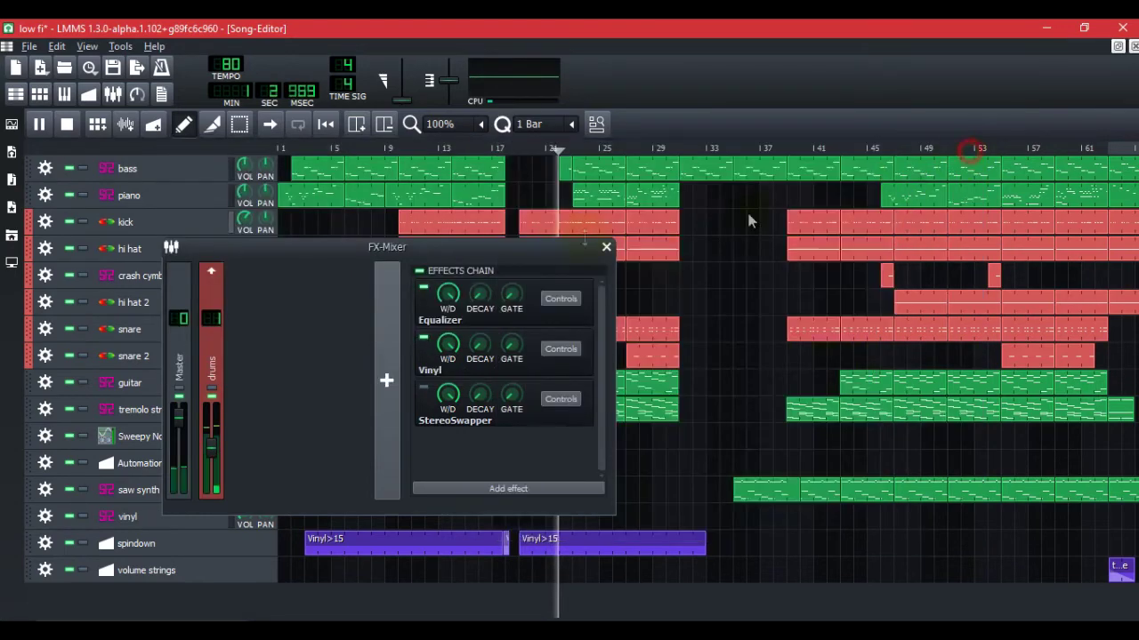
- Close the mixer and check snare 2 Drum Pro's empty wrench parameter panel, then close it
{"action": "left_click", "coordinate": [607, 246]}
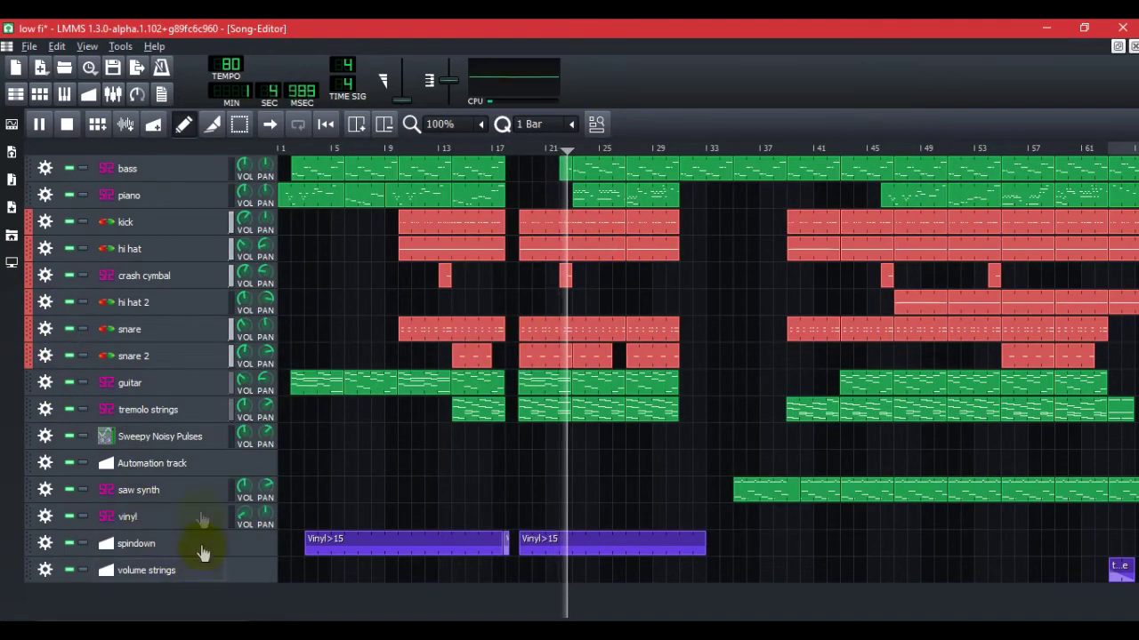
{"action": "left_click", "coordinate": [161, 355]}
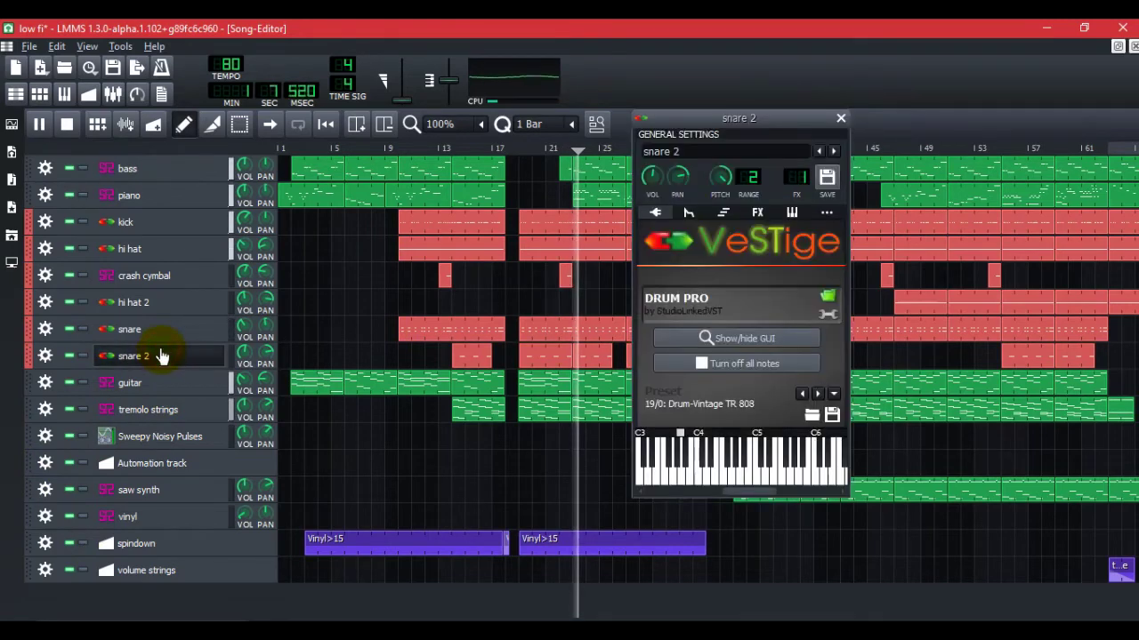
{"action": "left_click", "coordinate": [826, 315]}
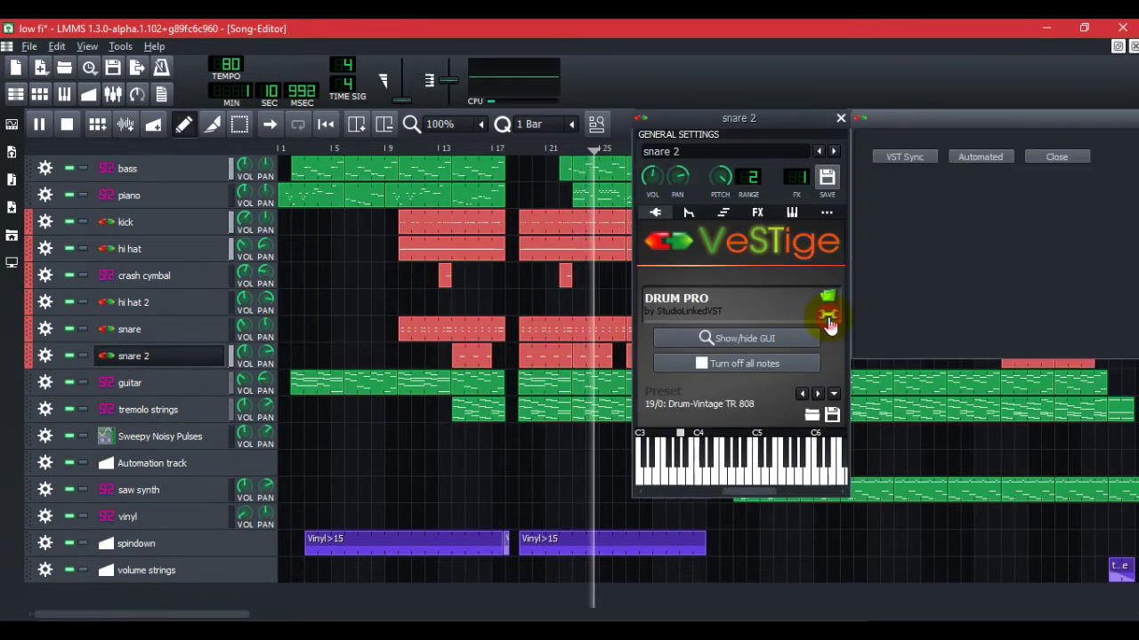
{"action": "left_click_drag", "start_coordinate": [981, 116], "coordinate": [503, 418]}
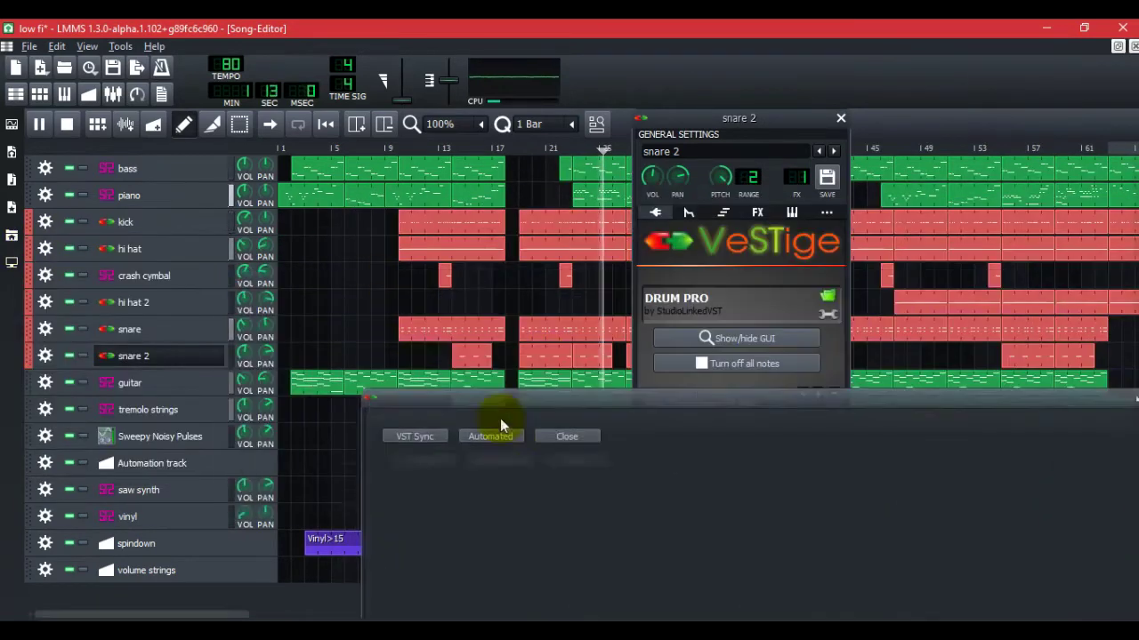
{"action": "left_click_drag", "start_coordinate": [778, 424], "coordinate": [629, 189]}
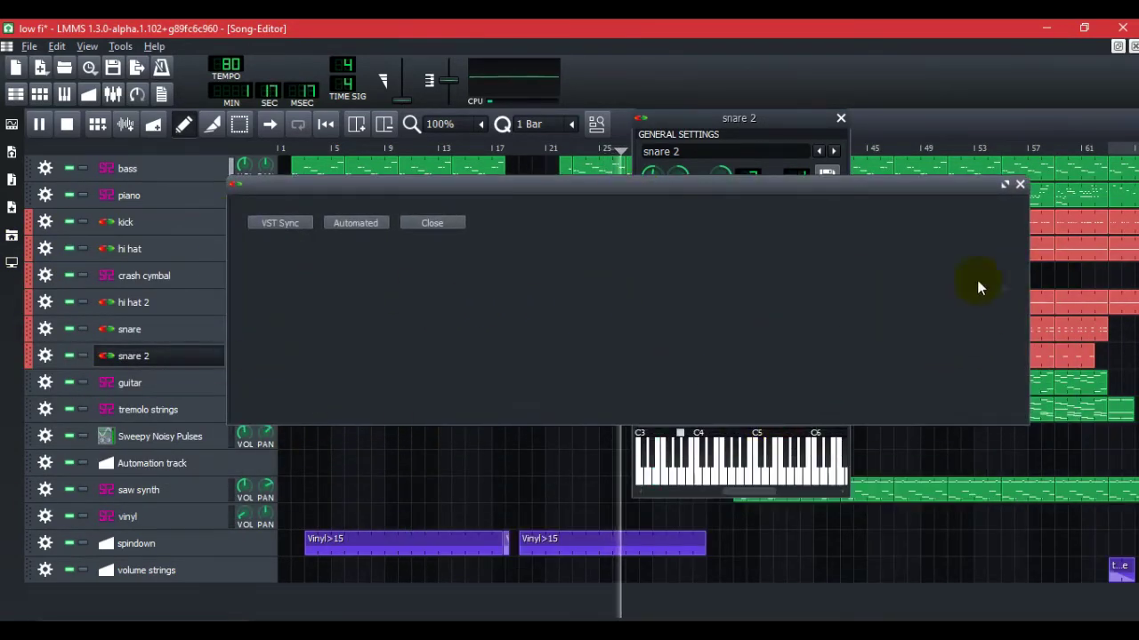
{"action": "left_click", "coordinate": [1019, 184]}
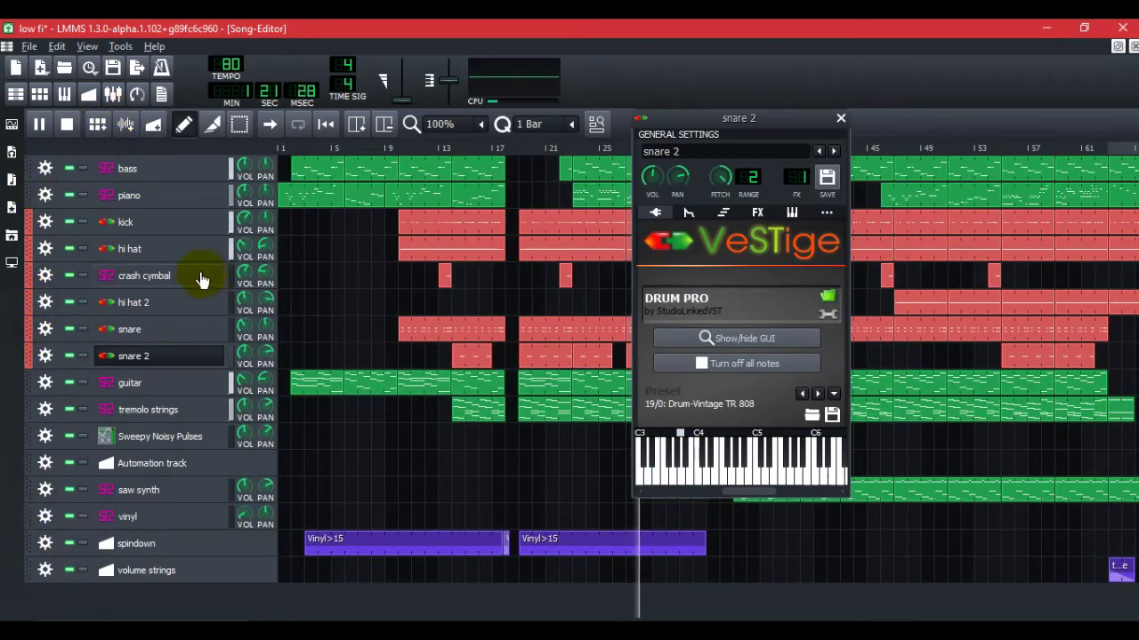
{"action": "left_click", "coordinate": [11, 124]}
- Add a VeSTige instrument track to the song and load bass vst.dll into it
{"action": "left_click_drag", "start_coordinate": [89, 518], "coordinate": [318, 594]}
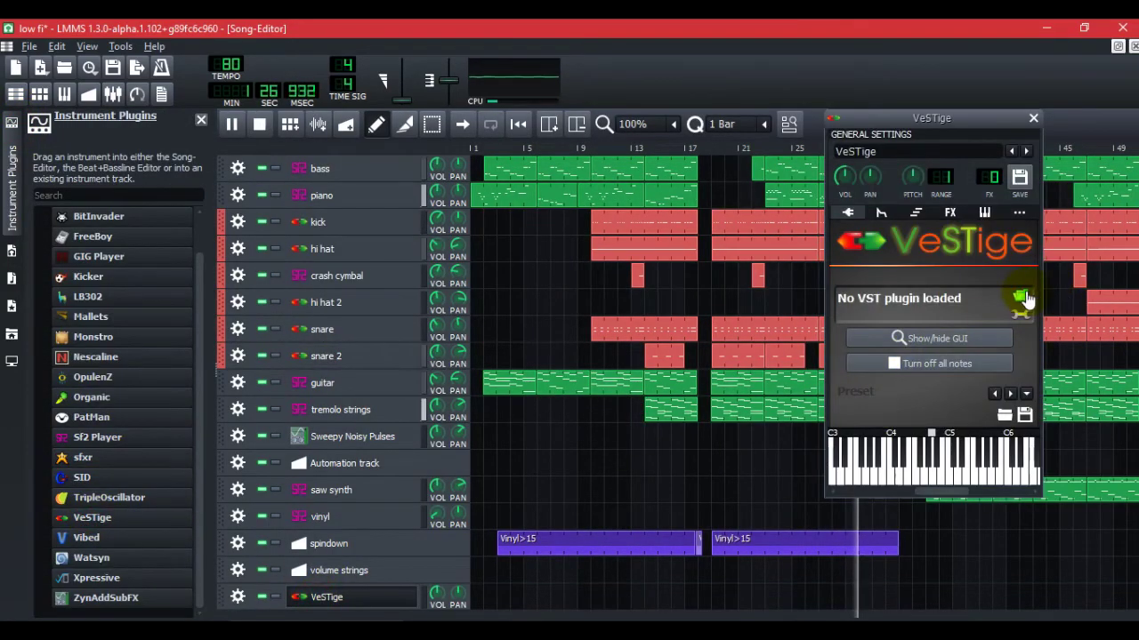
{"action": "left_click", "coordinate": [1021, 297]}
{"action": "scroll", "coordinate": [449, 354], "scroll_direction": "up", "scroll_amount": 2}
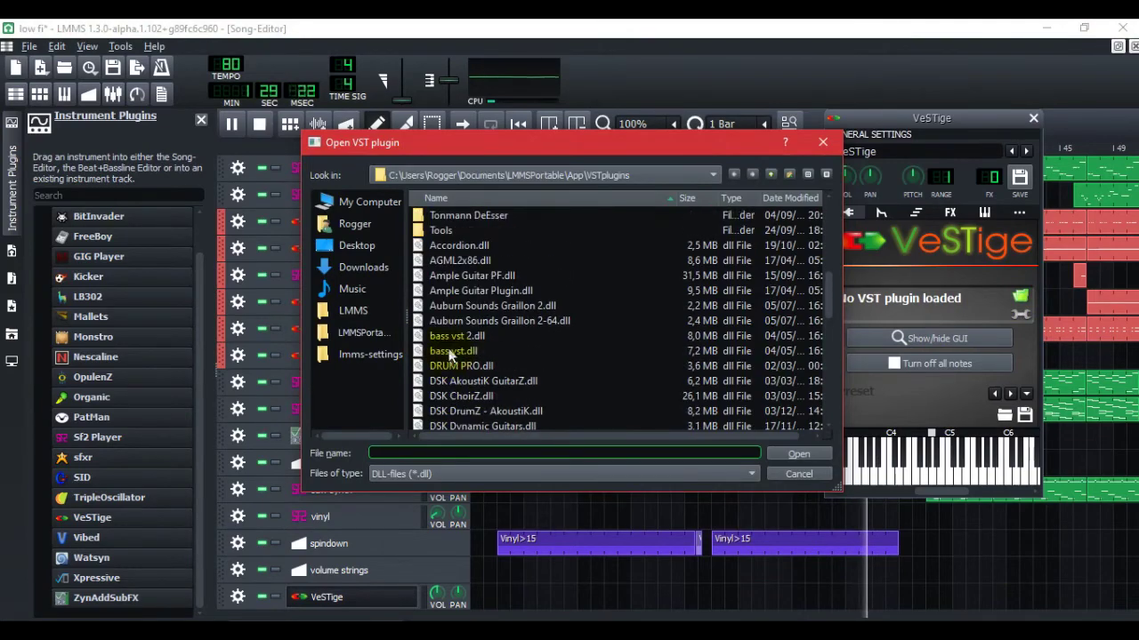
{"action": "left_click", "coordinate": [453, 350]}
{"action": "left_click", "coordinate": [796, 455]}
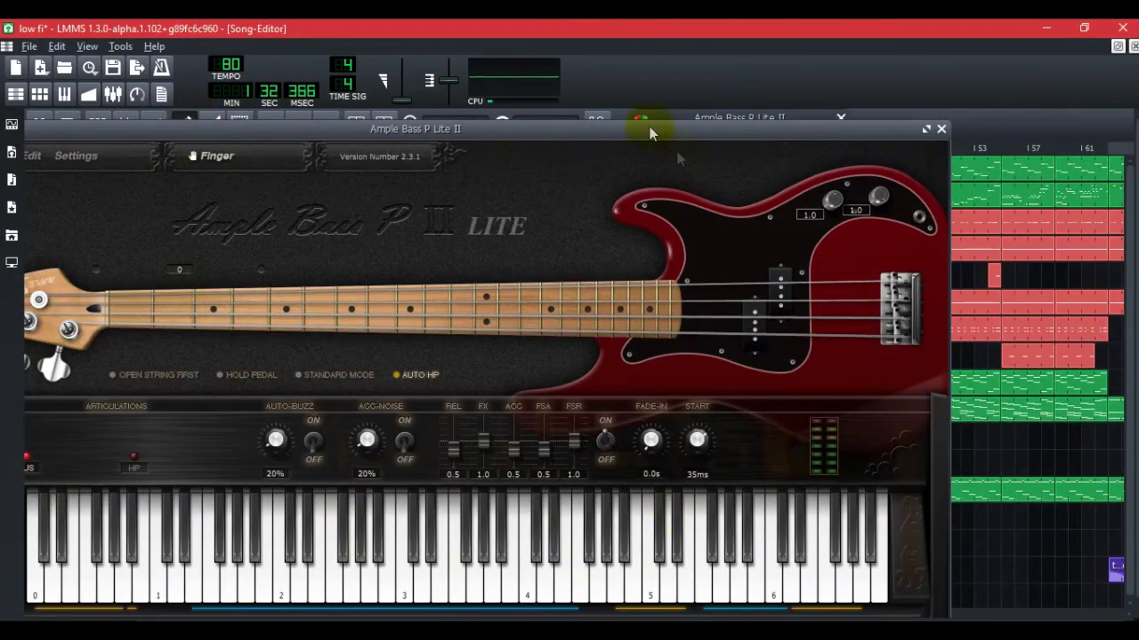
- Audition a few Ample Bass notes, close its window, and bring up the effects mixer
{"action": "left_click_drag", "start_coordinate": [418, 133], "coordinate": [593, 117]}
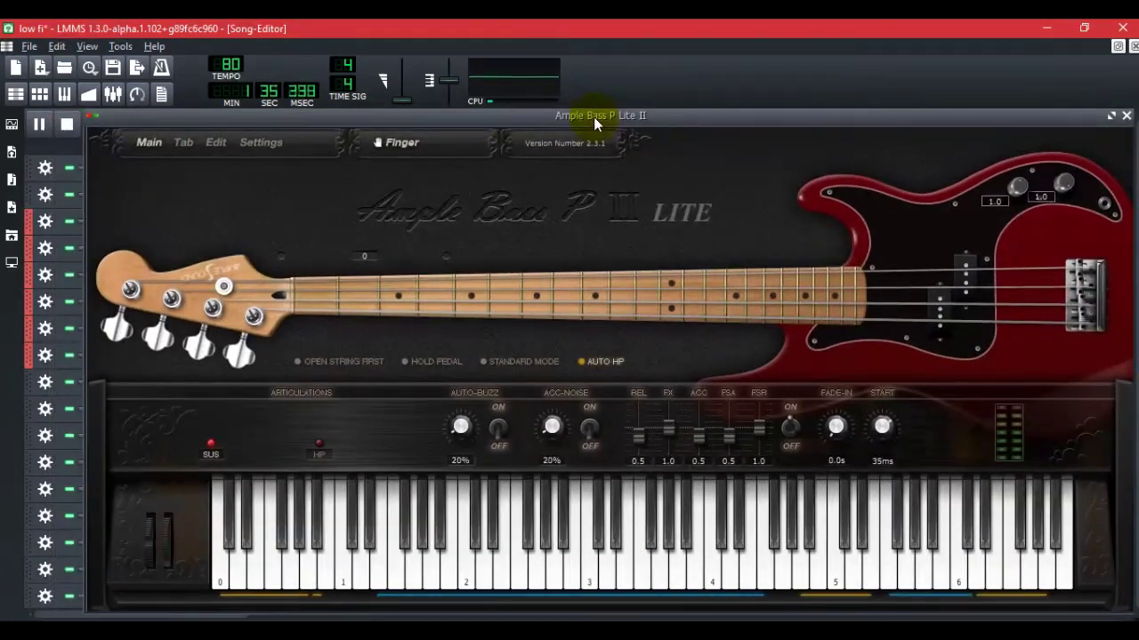
{"action": "left_click", "coordinate": [546, 541]}
{"action": "left_click", "coordinate": [623, 554]}
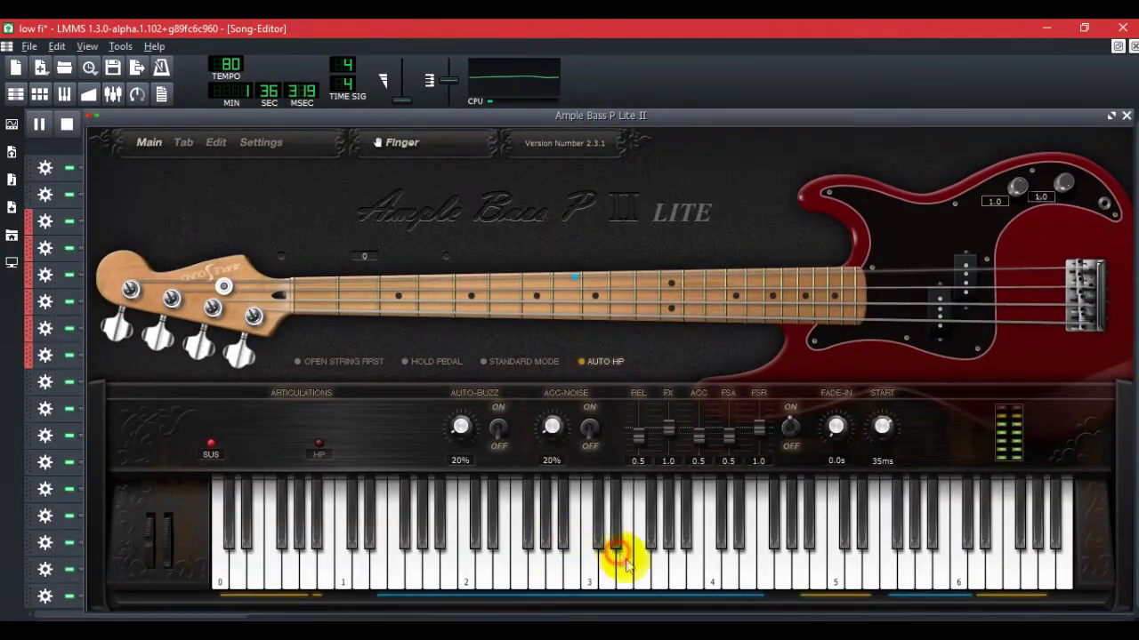
{"action": "left_click", "coordinate": [536, 561]}
{"action": "left_click", "coordinate": [1127, 116]}
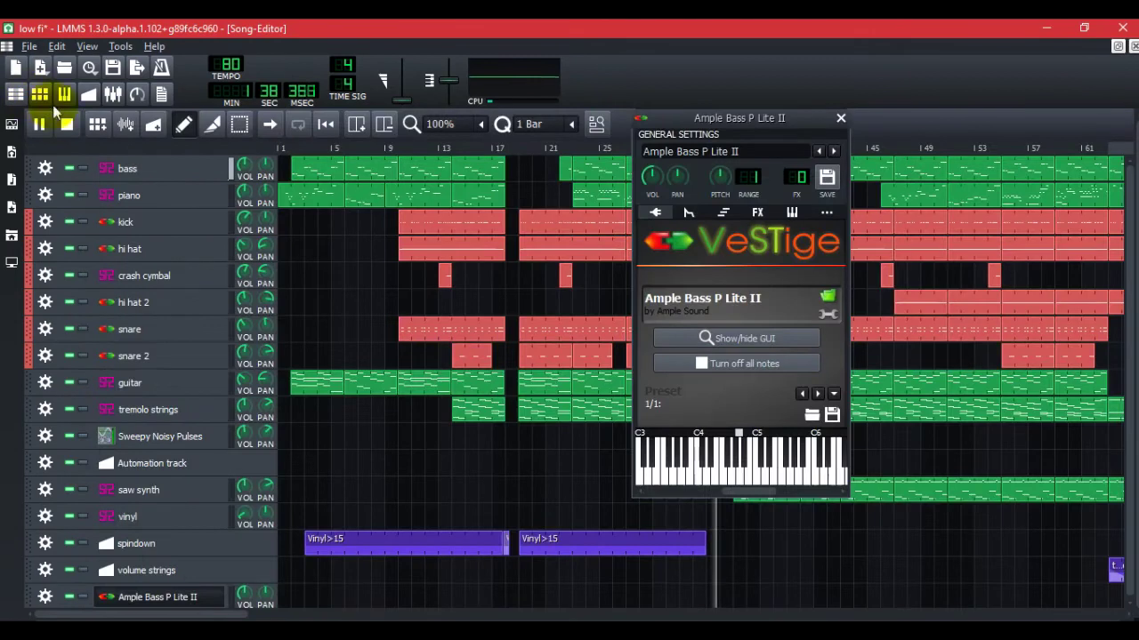
{"action": "key", "text": "F9"}
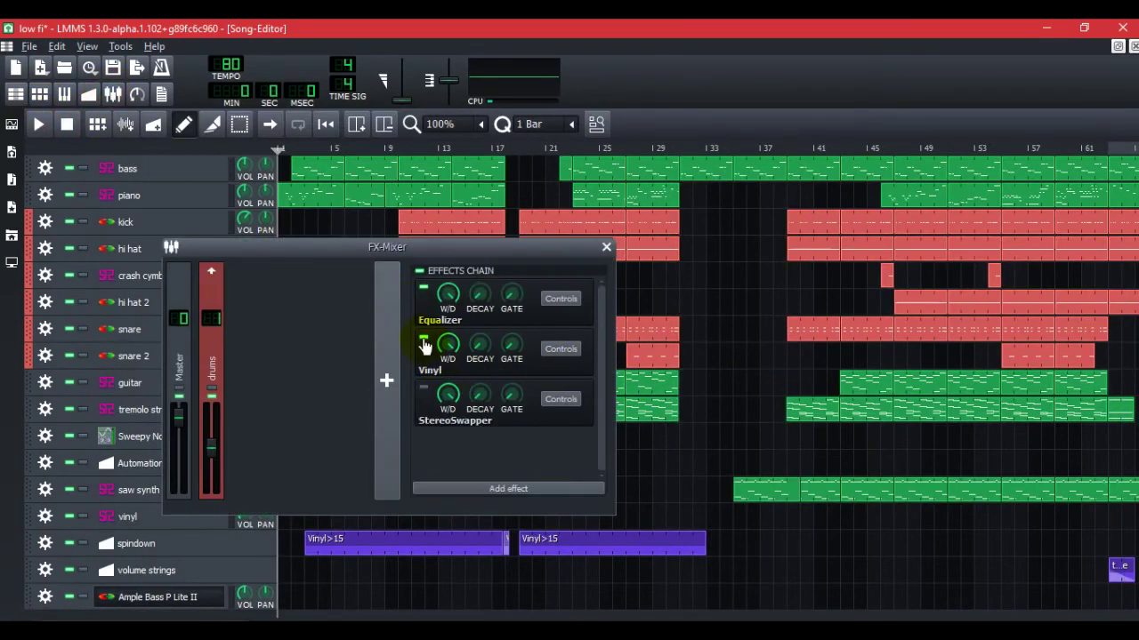
- Close the FX-Mixer, reopen Ample Bass P Lite II, audition it, and list its automatable parameters
{"action": "left_click", "coordinate": [605, 250]}
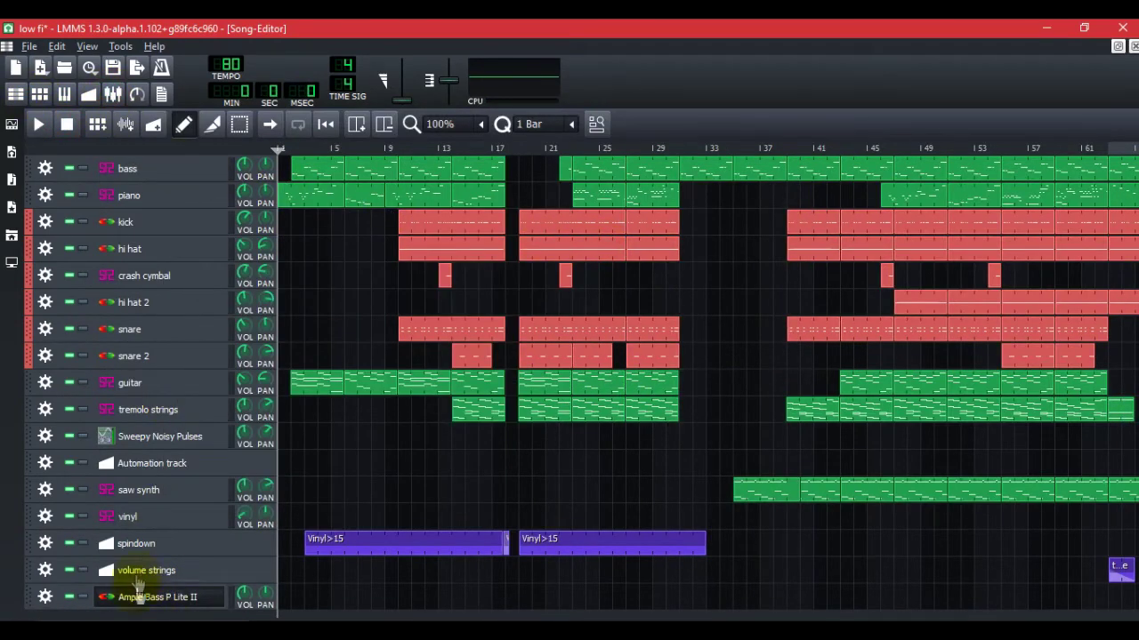
{"action": "left_click", "coordinate": [169, 598]}
{"action": "mouse_move", "coordinate": [738, 457]}
{"action": "left_mouse_down"}
{"action": "mouse_move", "coordinate": [763, 470]}
{"action": "mouse_move", "coordinate": [702, 475]}
{"action": "left_mouse_up"}
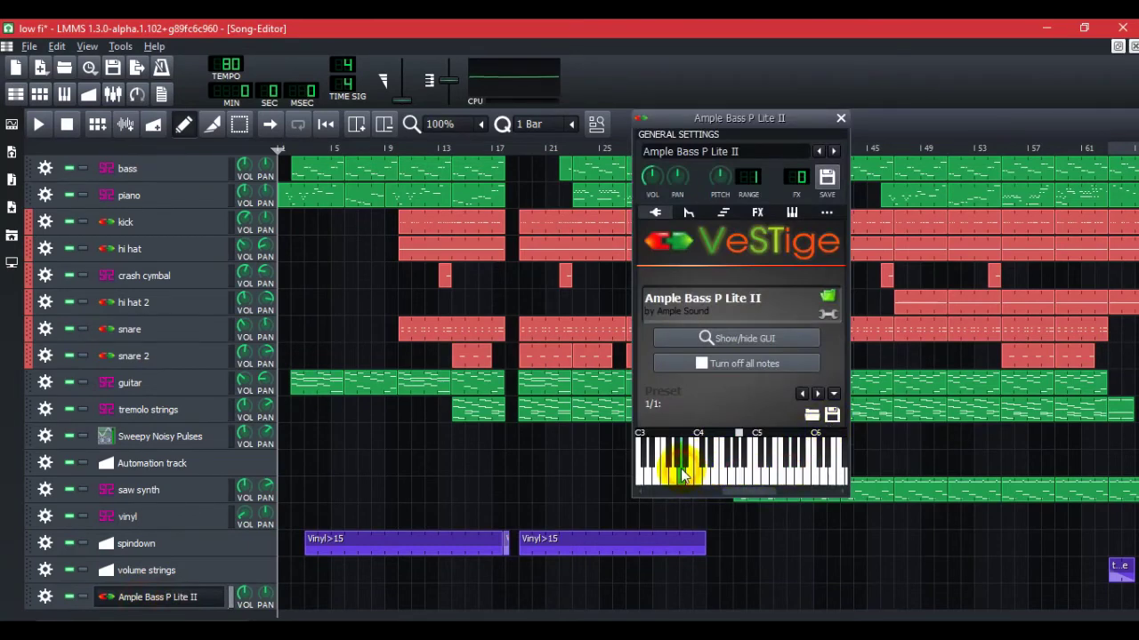
{"action": "left_click", "coordinate": [828, 315]}
- Reposition the Ample Bass parameter panel so every knob is visible, then close it
{"action": "left_click_drag", "start_coordinate": [976, 115], "coordinate": [766, 395]}
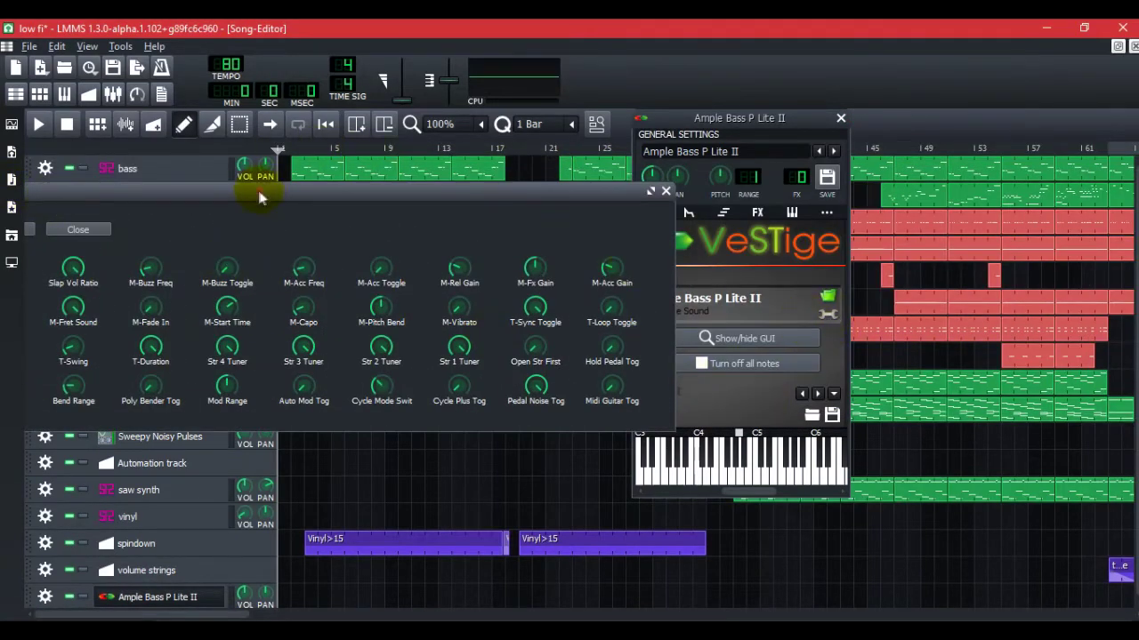
{"action": "left_click_drag", "start_coordinate": [260, 198], "coordinate": [586, 179]}
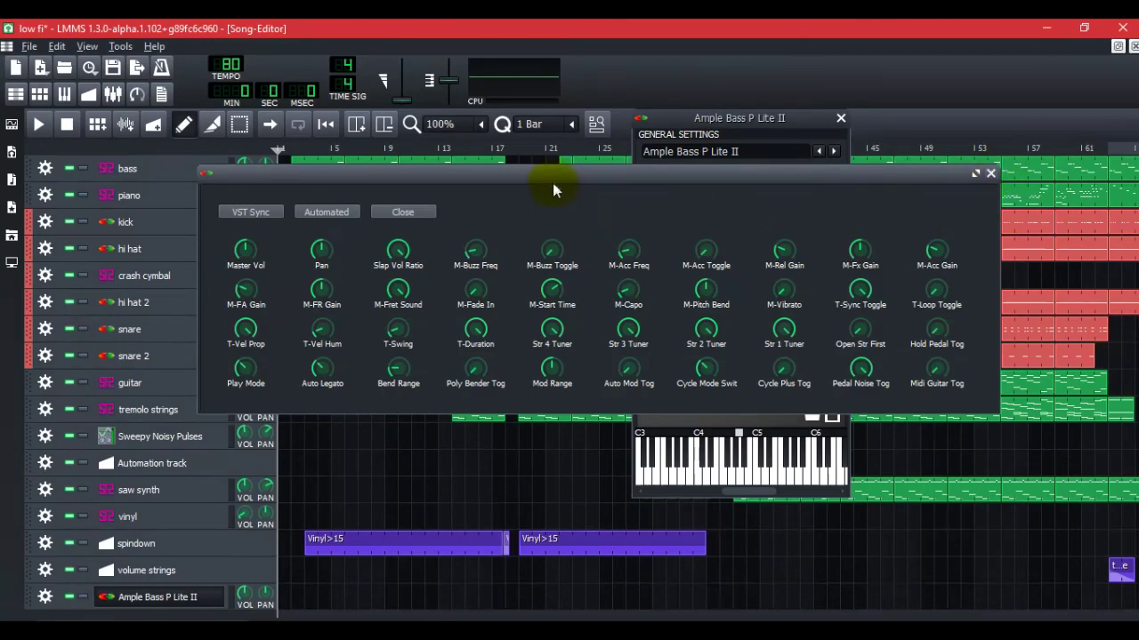
{"action": "left_click_drag", "start_coordinate": [553, 183], "coordinate": [576, 190]}
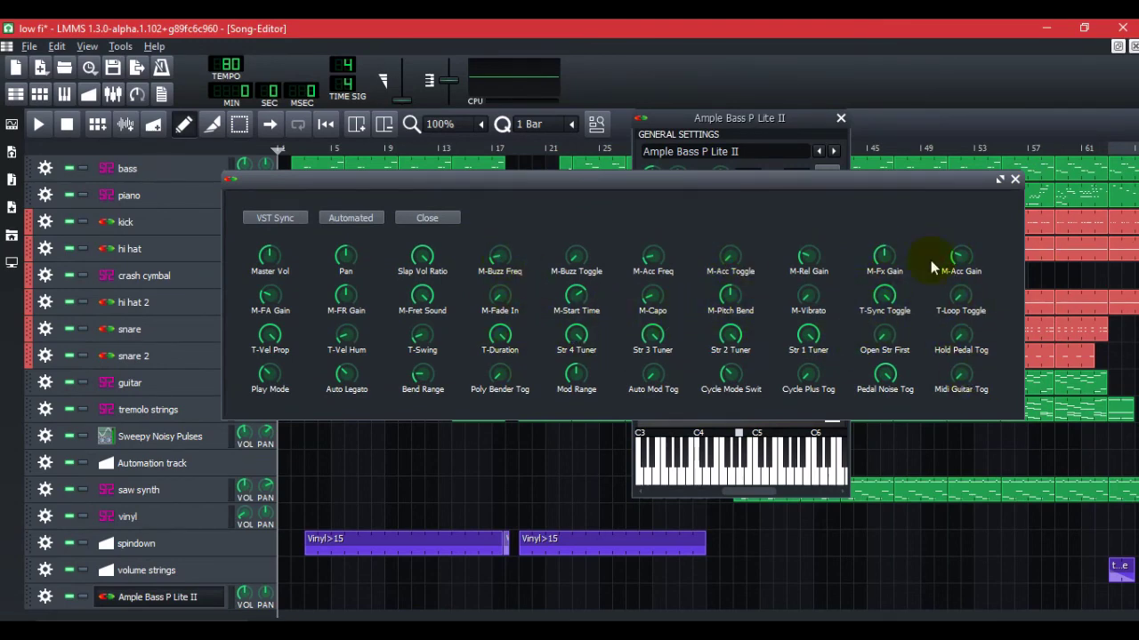
{"action": "left_click", "coordinate": [1014, 179]}
- Close the VeSTige Ample Bass P Lite II window to reveal the low fi song arrangement
{"action": "left_click", "coordinate": [840, 119]}
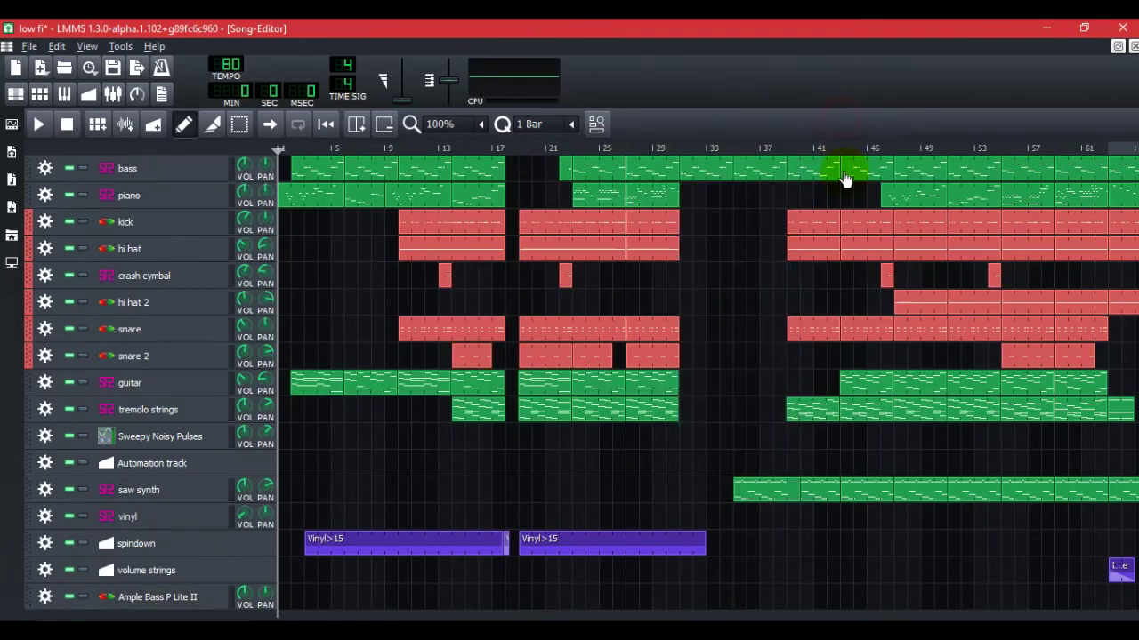